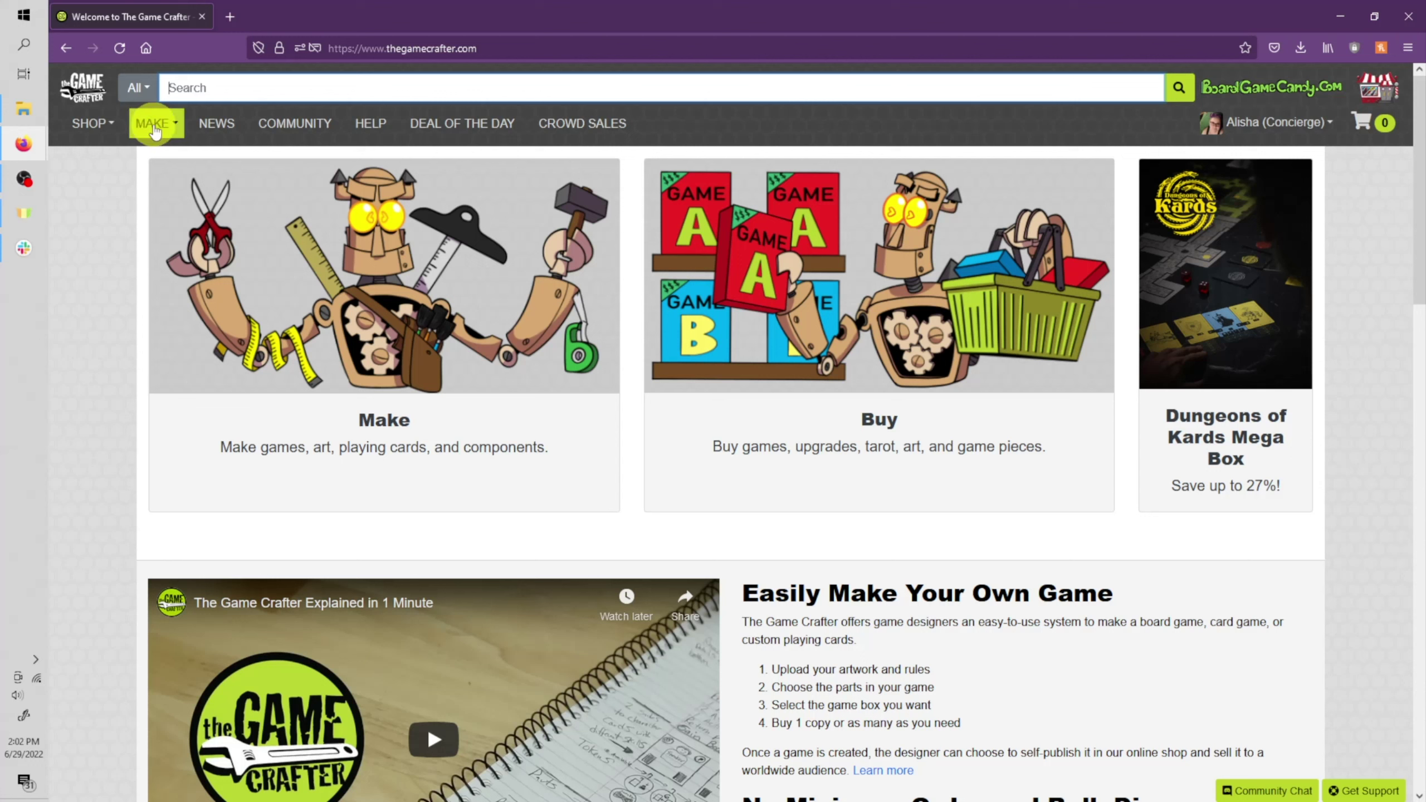
# - Open the Awesomeness game from MAKE > Games and scroll through its component list
pyautogui.click(154, 130)
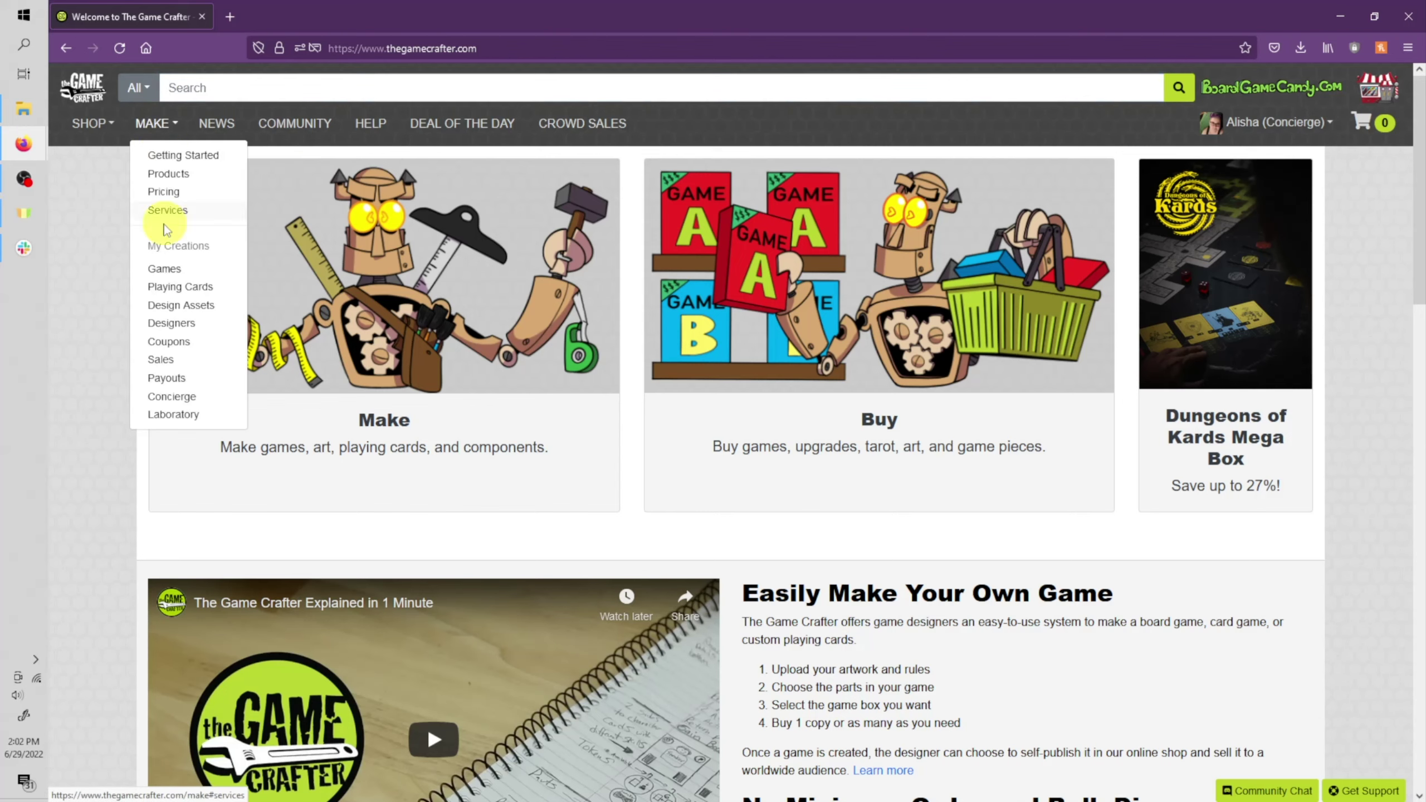
pyautogui.click(174, 271)
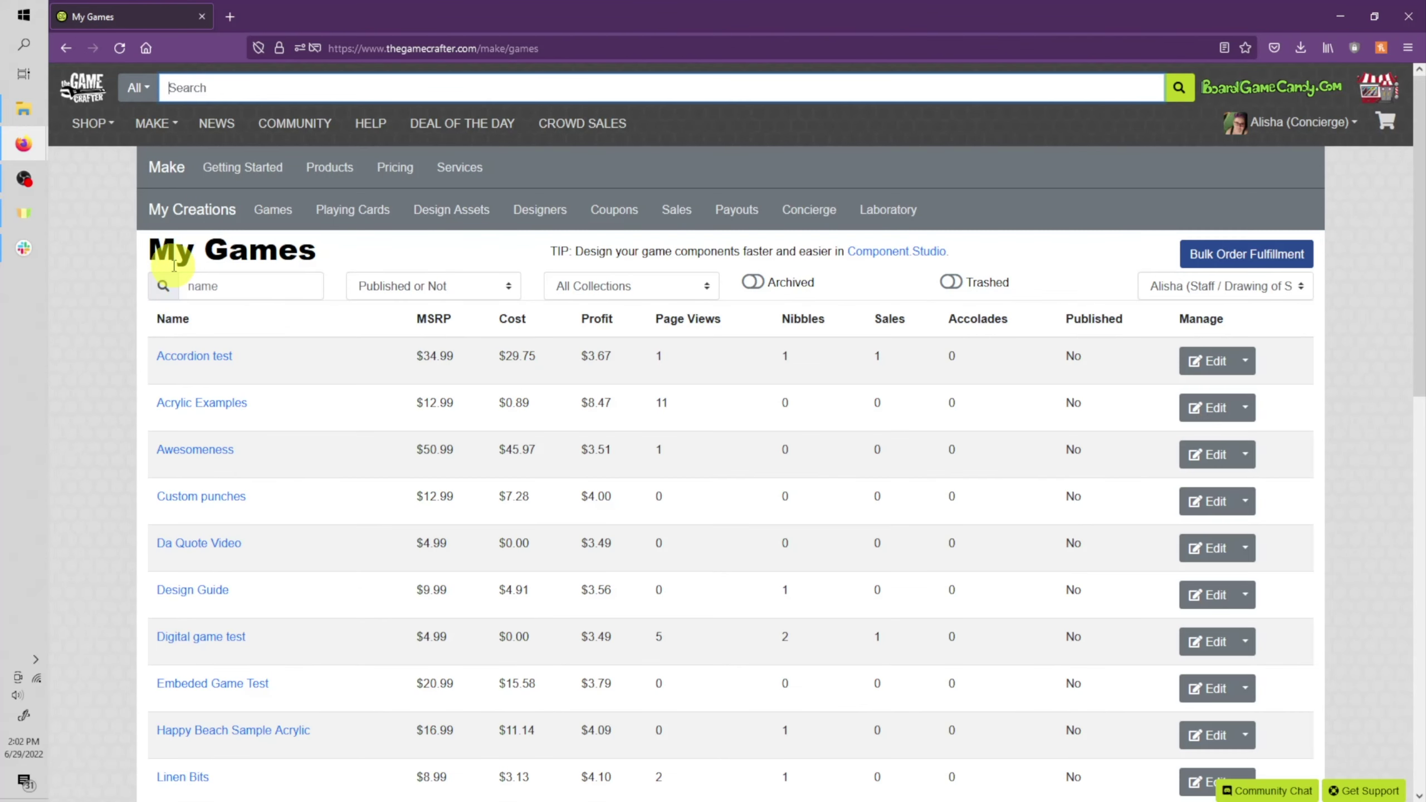
pyautogui.click(215, 452)
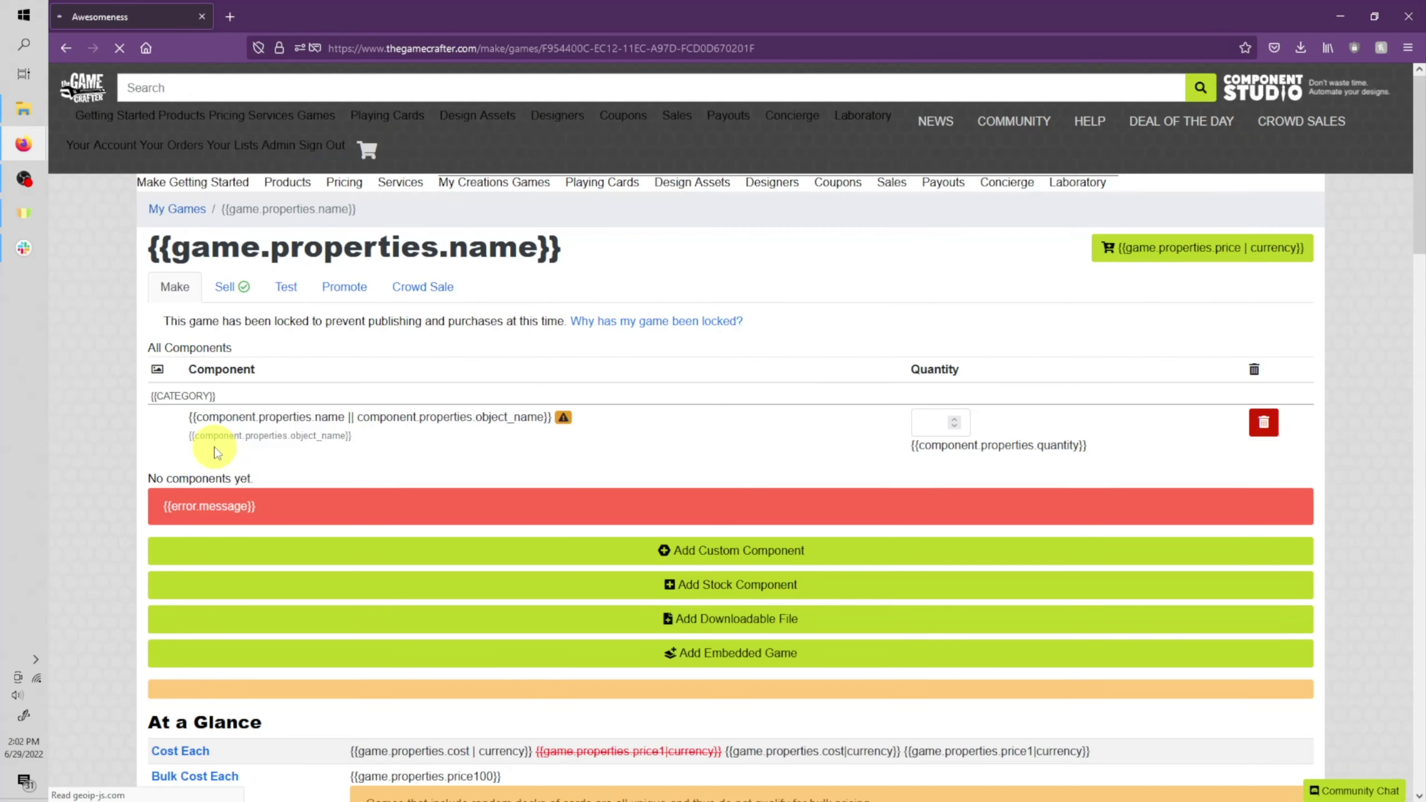
pyautogui.scroll(-5, 655, 448)
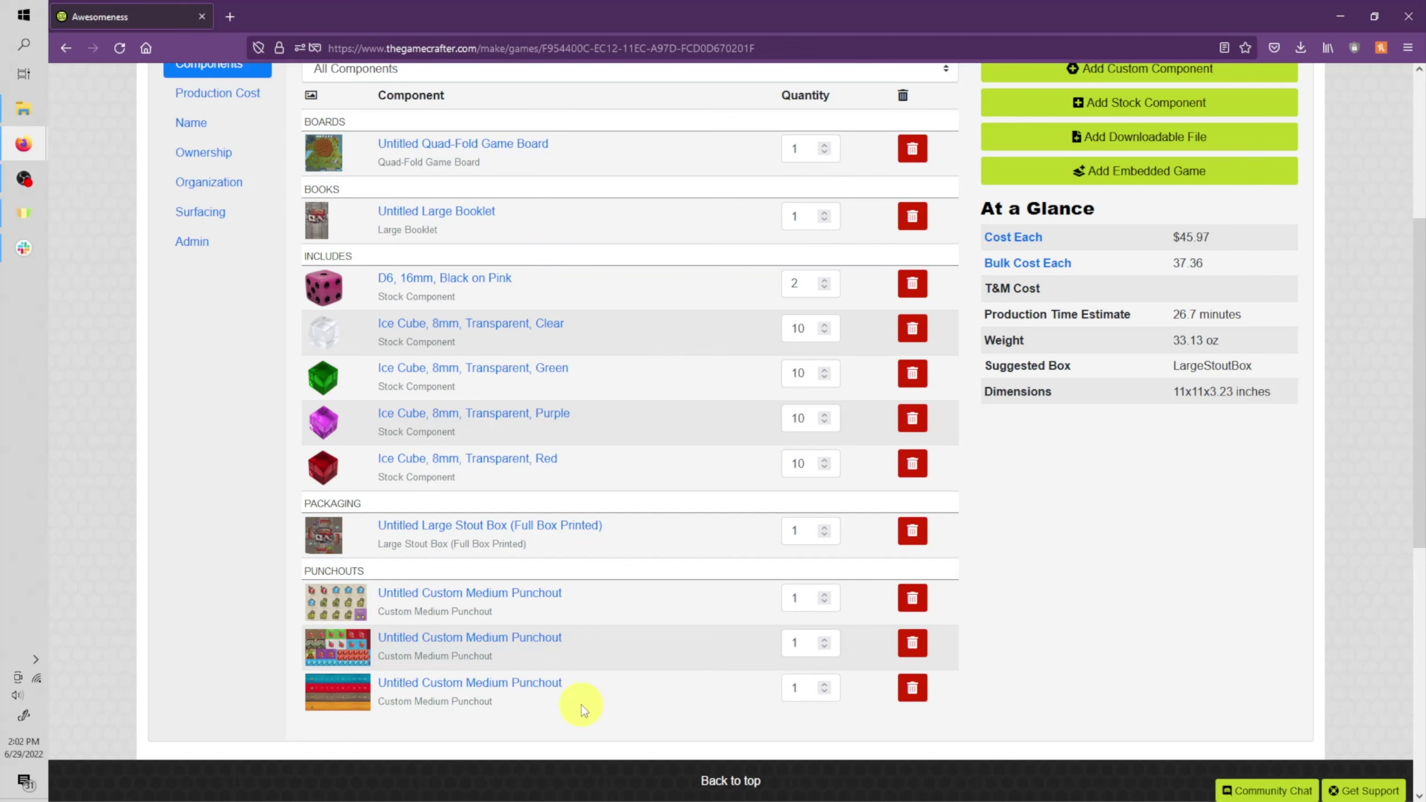
pyautogui.scroll(4, 582, 704)
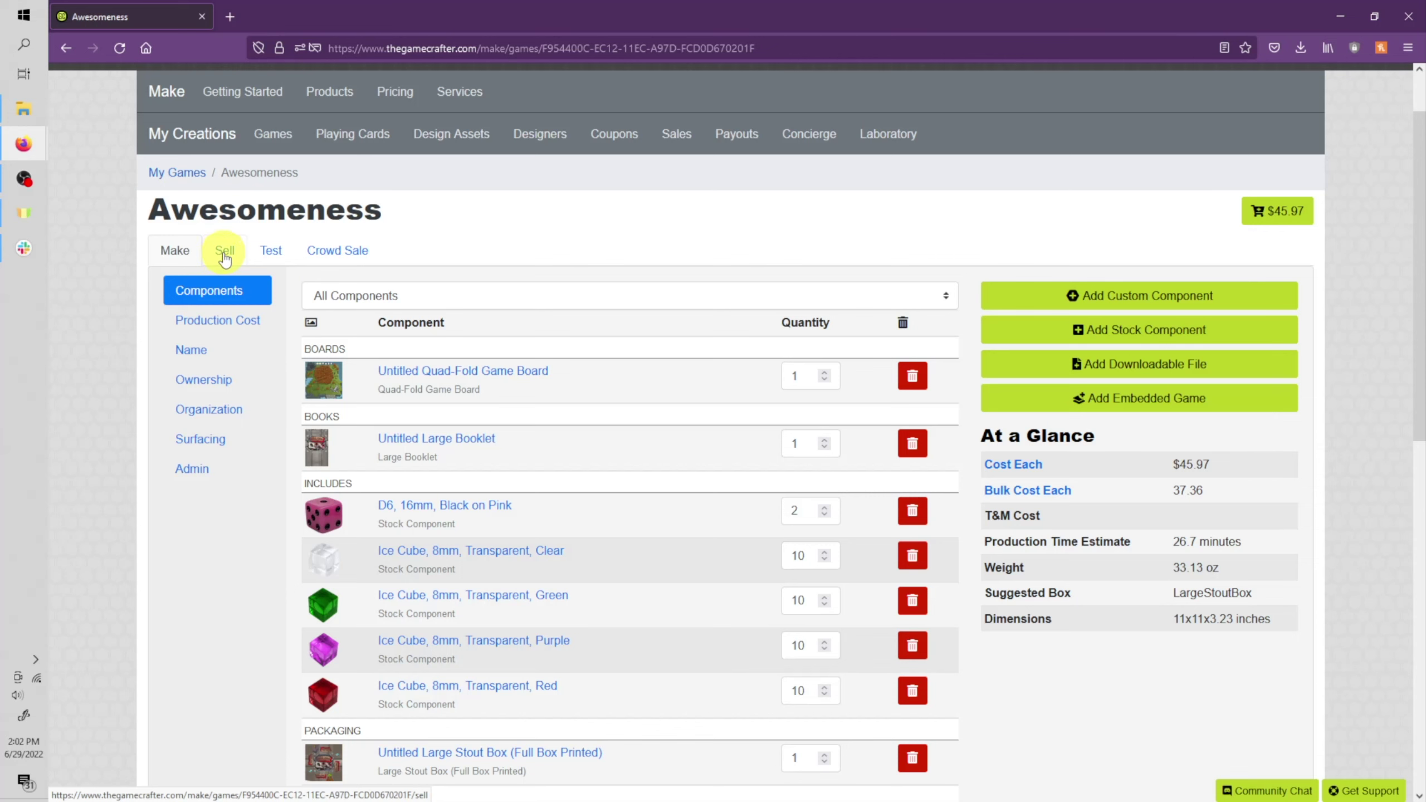
# - Open Awesomeness's Sell tab and scroll to the MSRP $50.99 / profit $3.51 summary
pyautogui.click(224, 253)
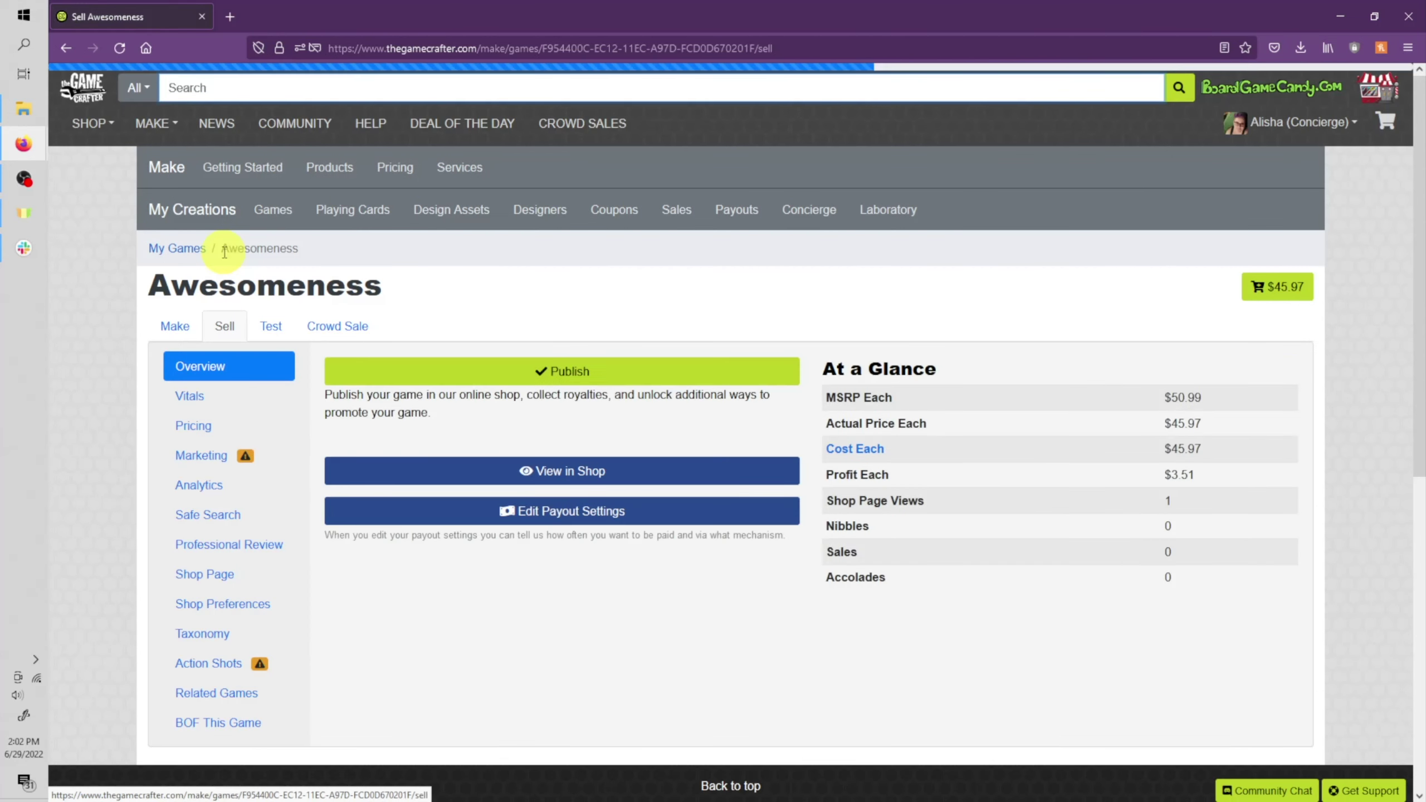
pyautogui.scroll(-1, 553, 441)
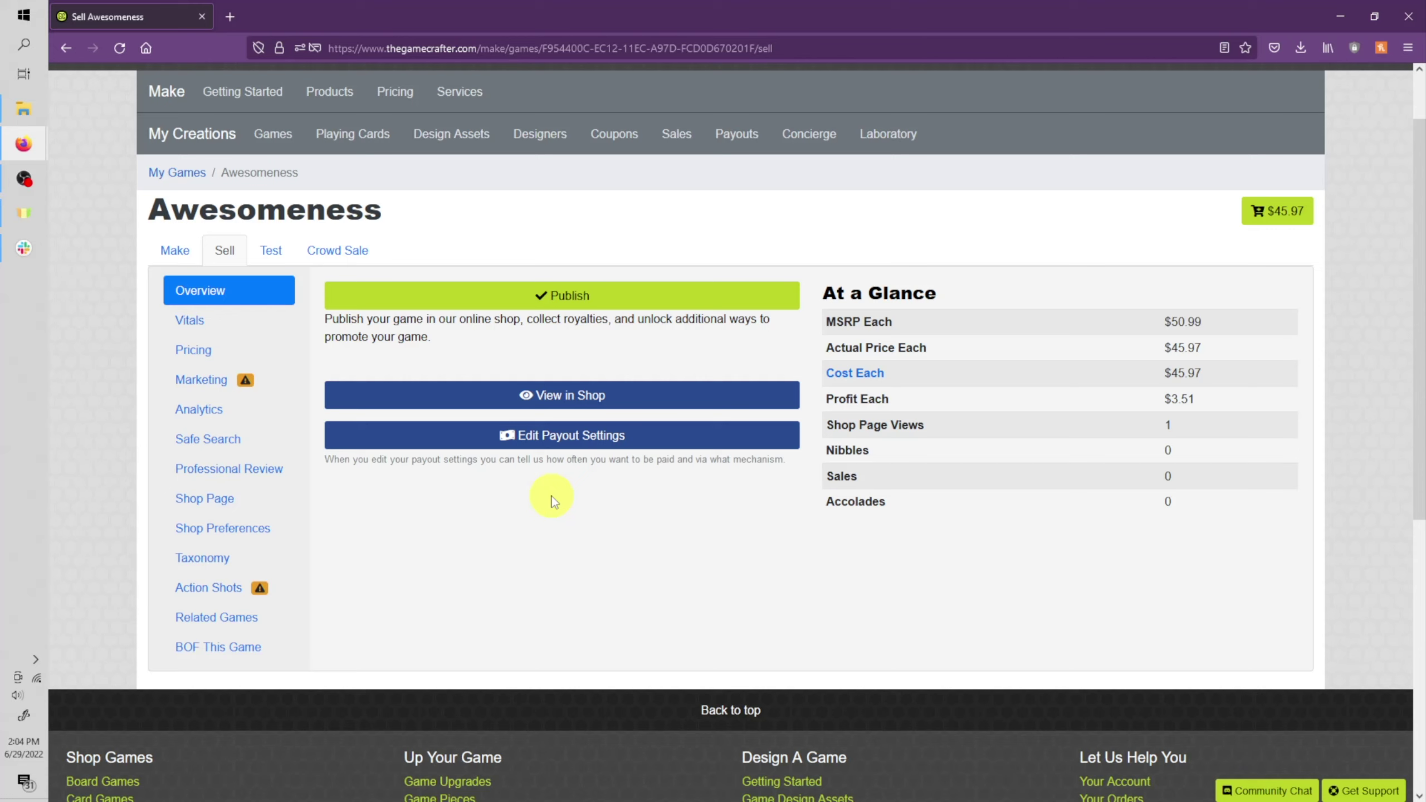
# - Check the Vitals Play Time and Age options, keeping play time at 30-60
pyautogui.click(212, 323)
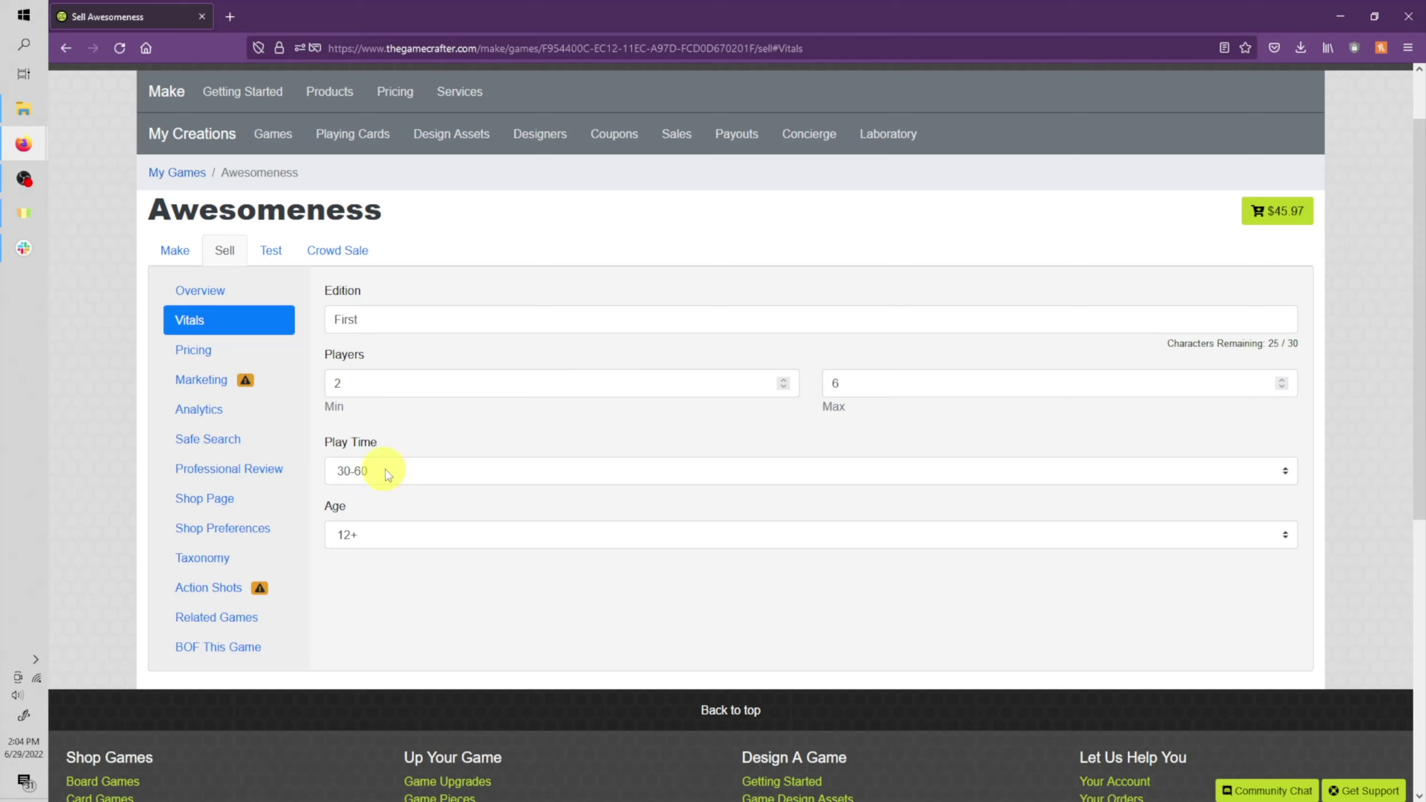
pyautogui.click(404, 470)
pyautogui.click(408, 470)
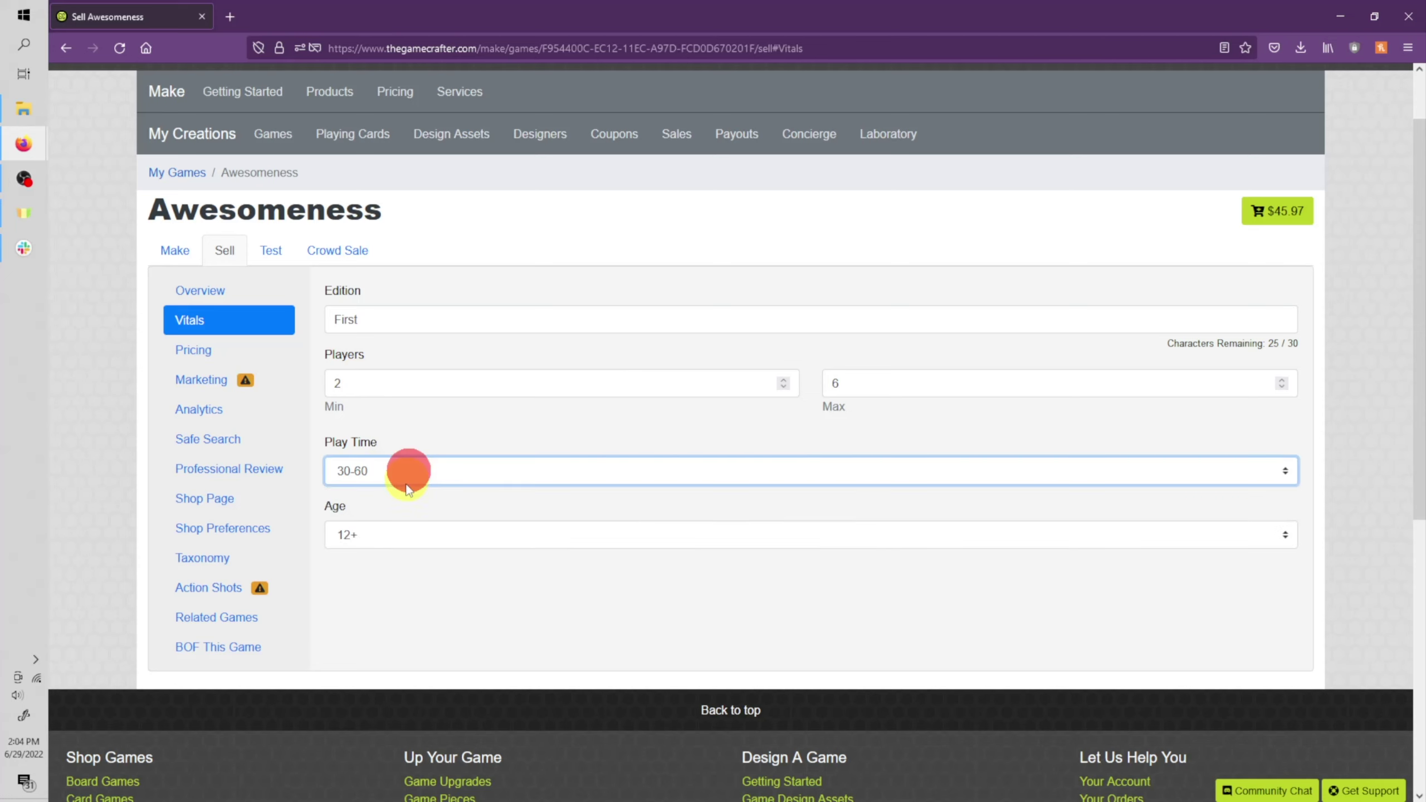
pyautogui.click(398, 535)
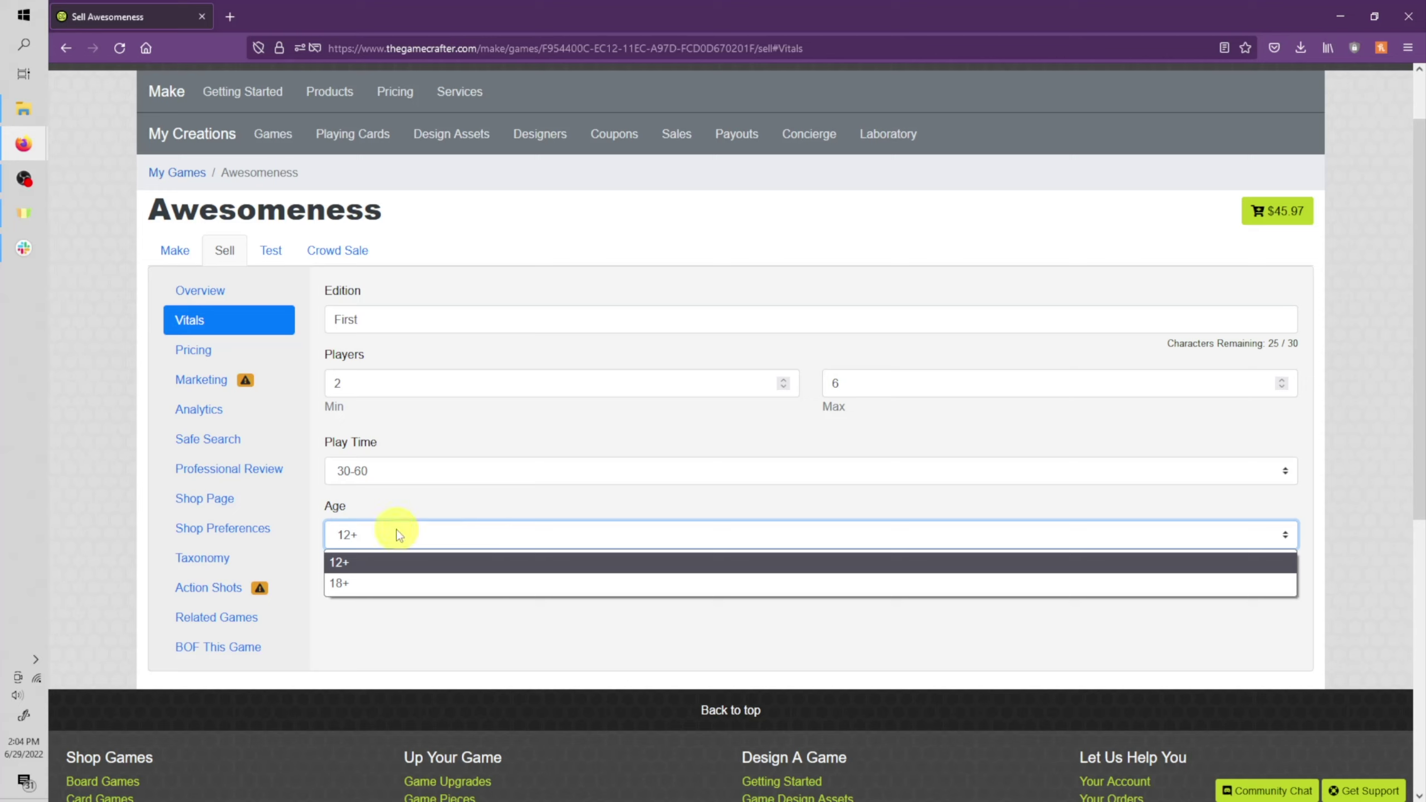
# - Keep age at 12+, set Use Automatic Pricing to No and MSRP to 54.99
pyautogui.click(434, 506)
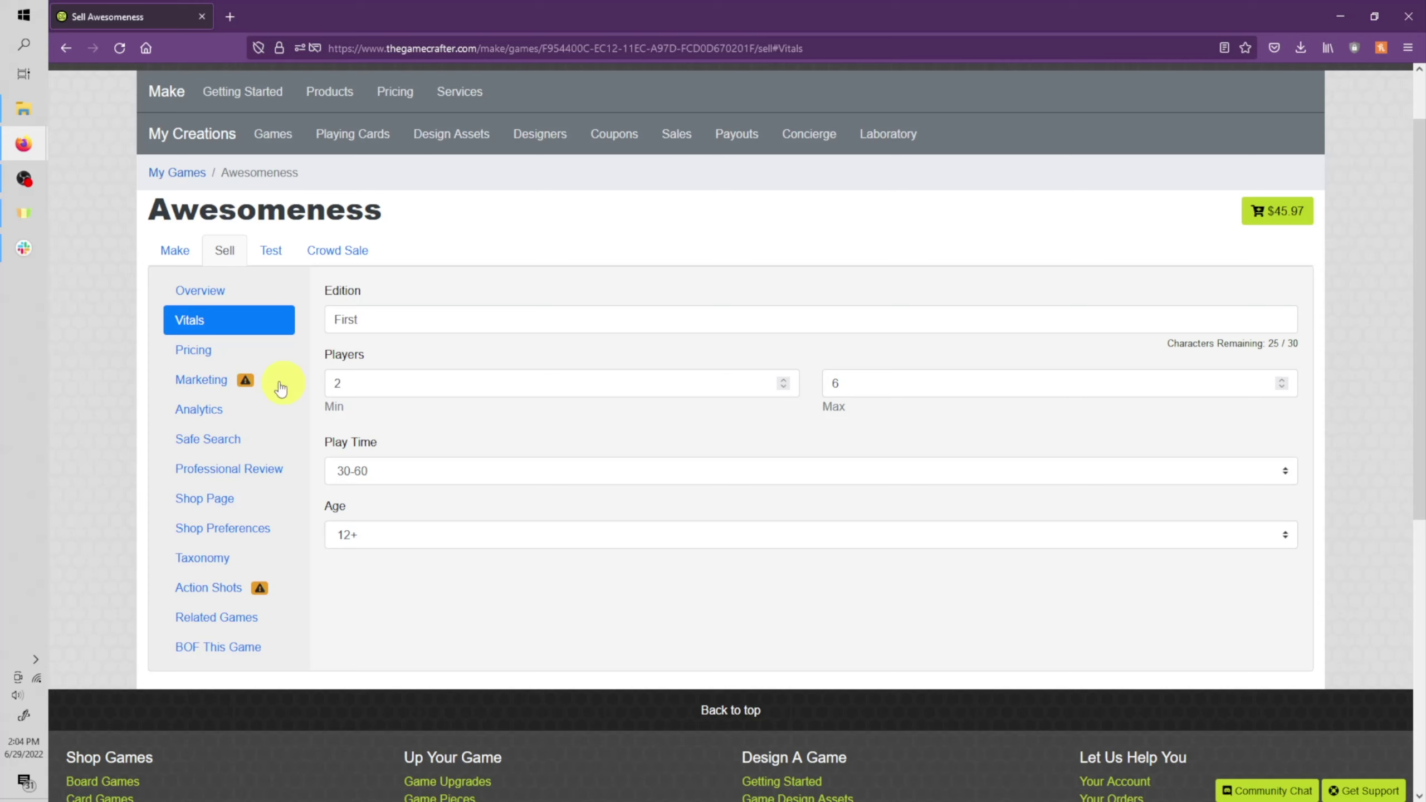
pyautogui.click(191, 350)
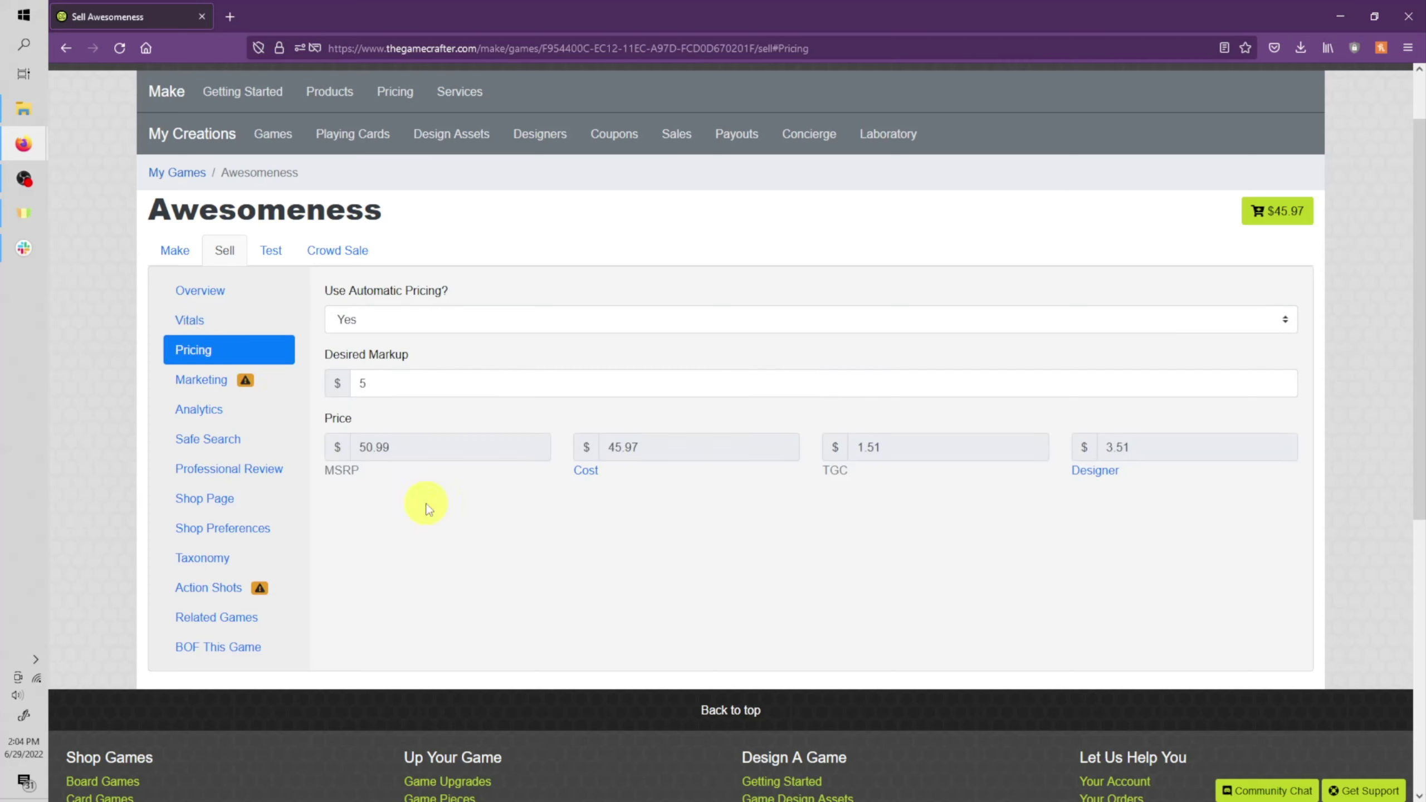
pyautogui.click(517, 295)
pyautogui.click(387, 322)
pyautogui.click(361, 343)
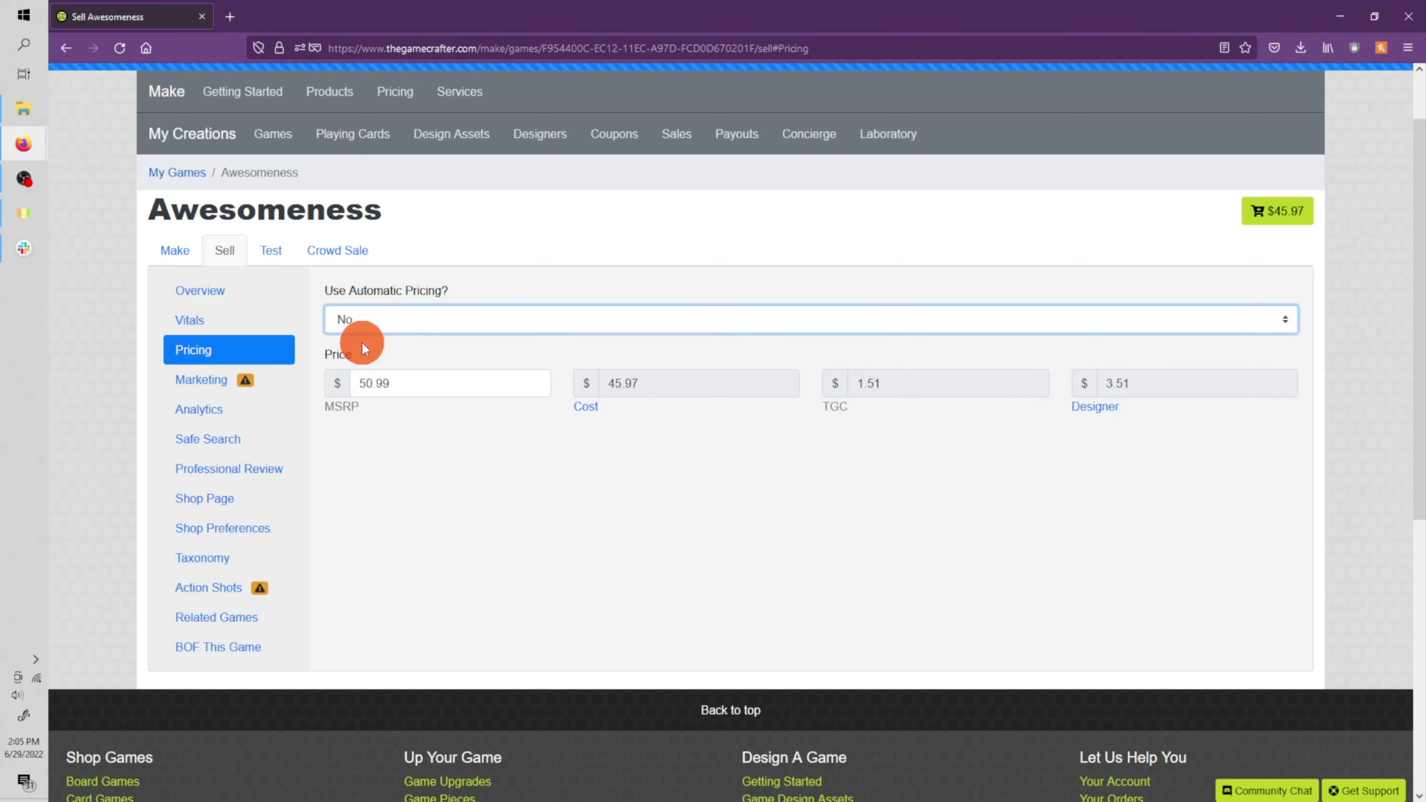
pyautogui.doubleClick(410, 385)
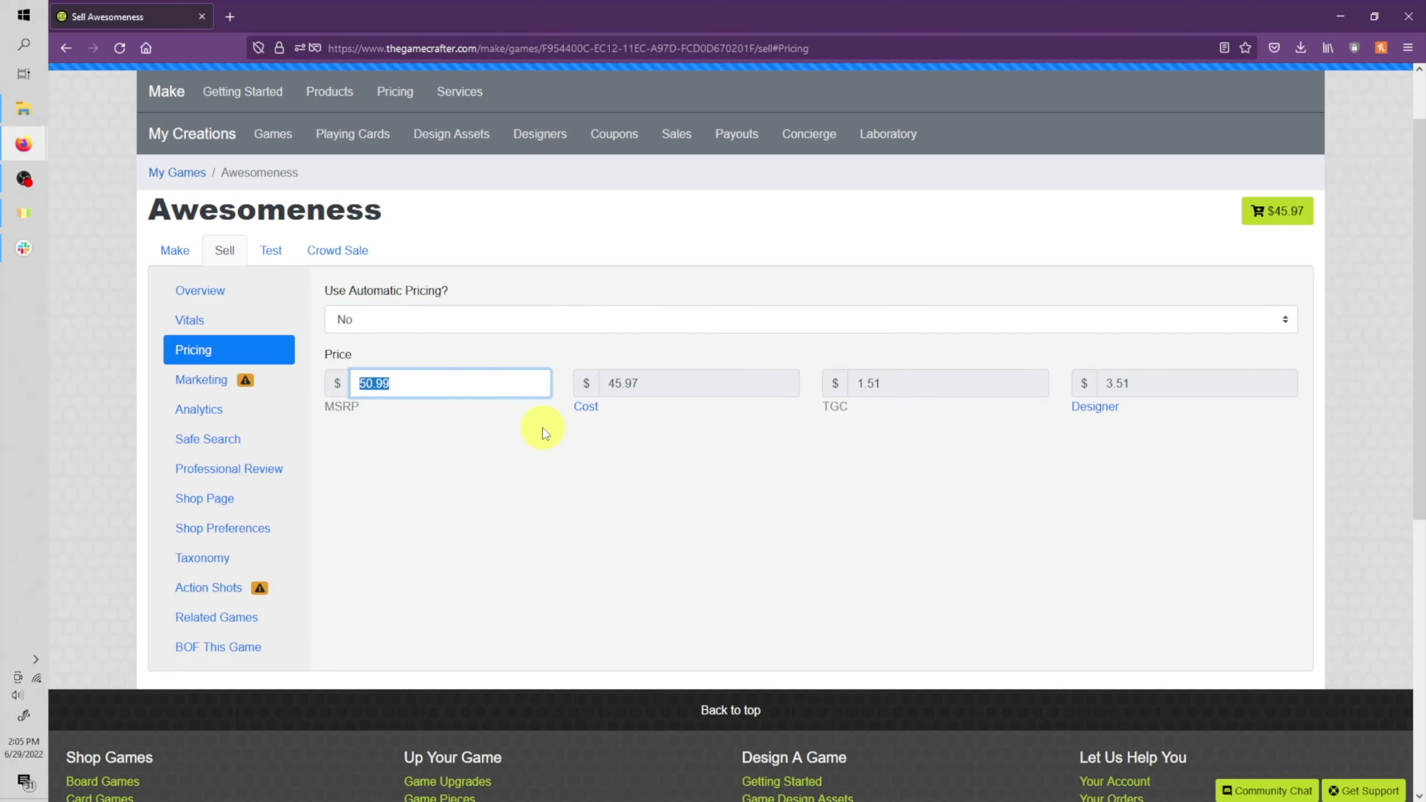
pyautogui.write('5')
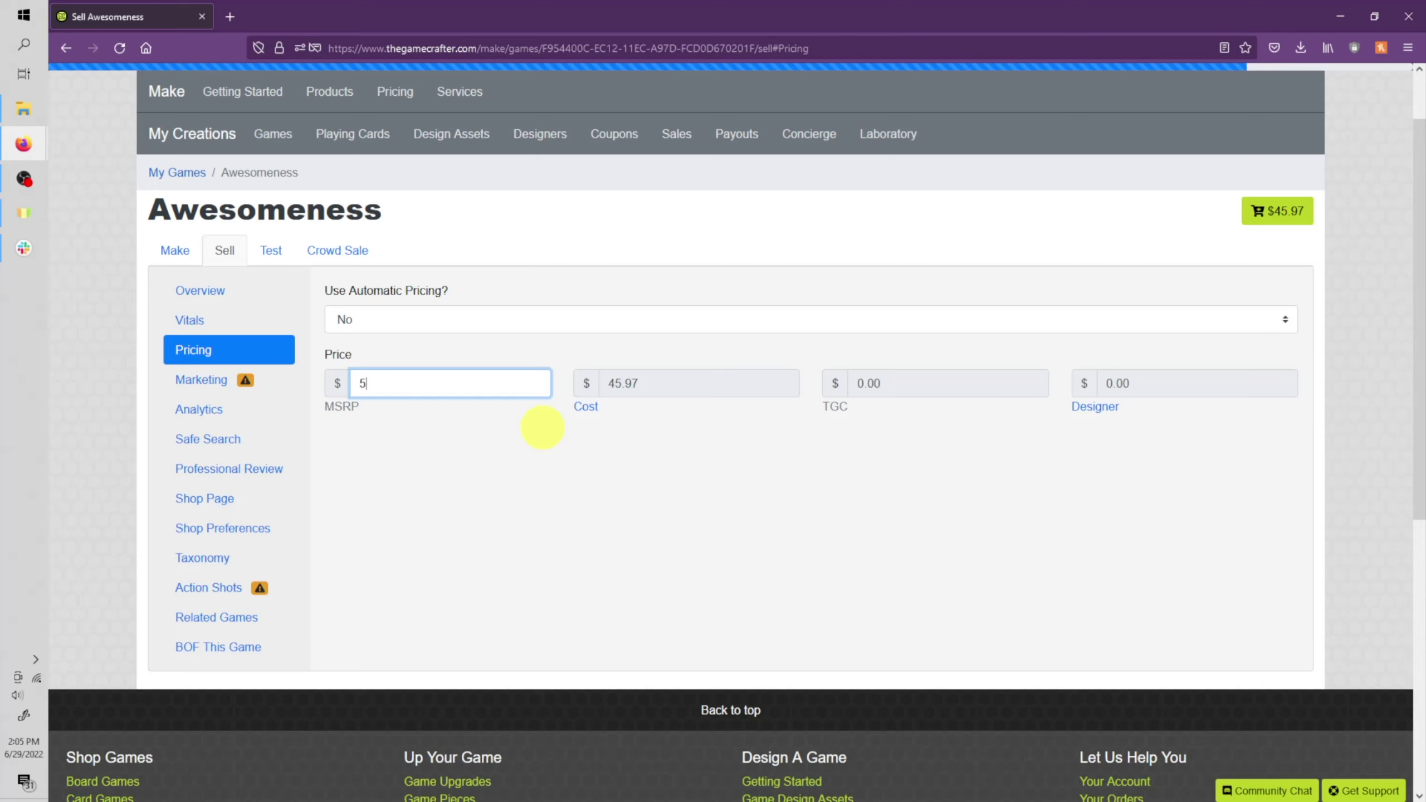
pyautogui.write('4.99')
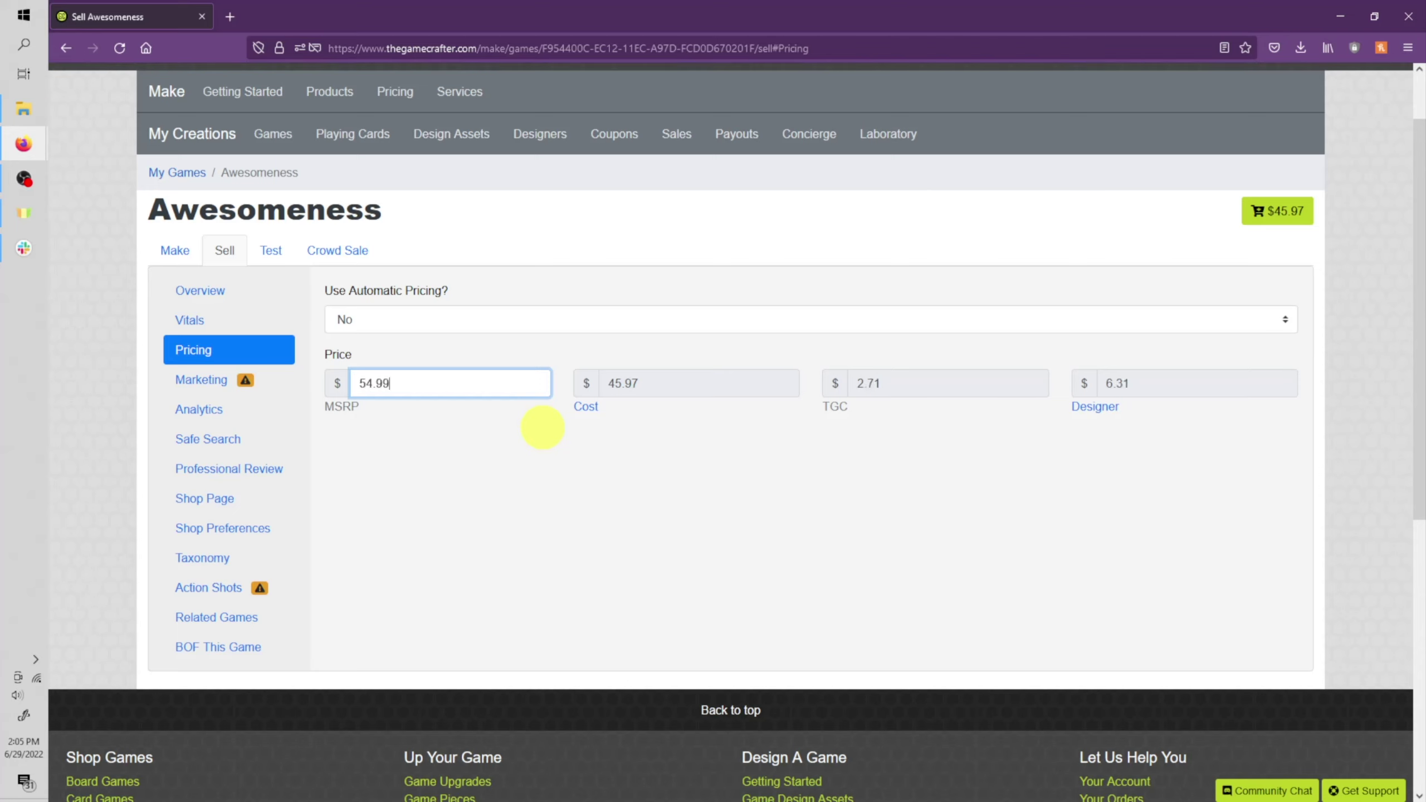
pyautogui.click(421, 433)
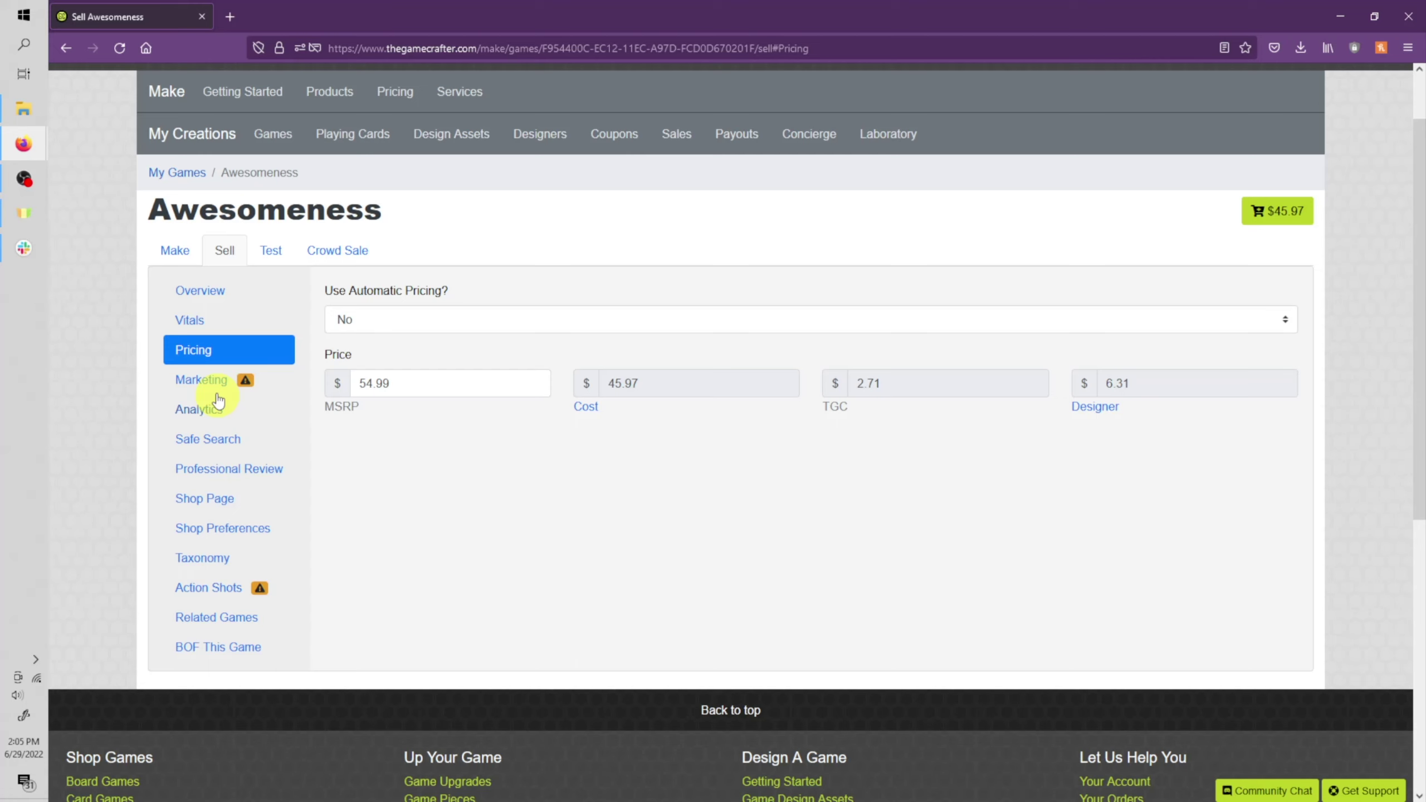
# - Upload Ad.png as the Advertisement image in the game's Marketing section
pyautogui.moveTo(249, 388)
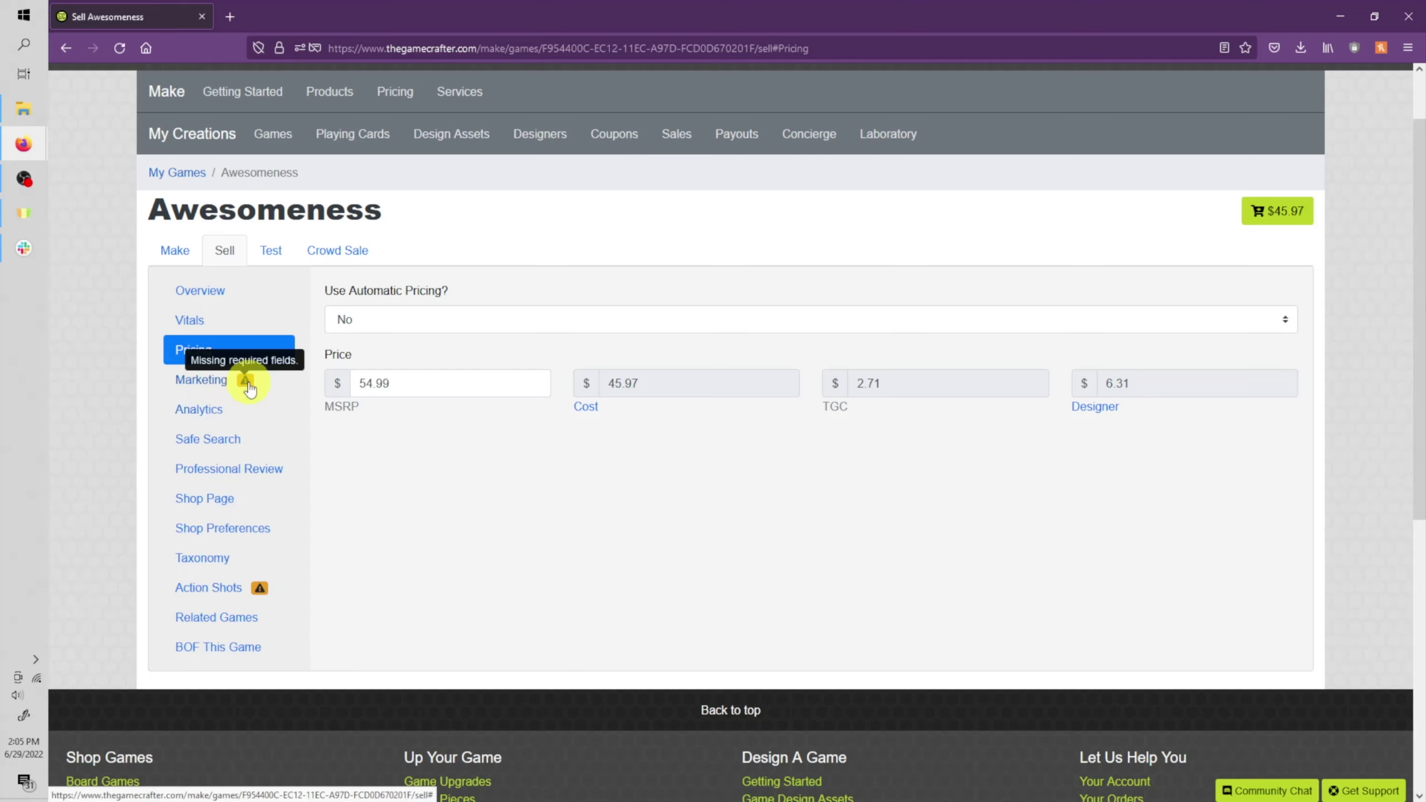
pyautogui.click(215, 386)
pyautogui.scroll(-2, 621, 469)
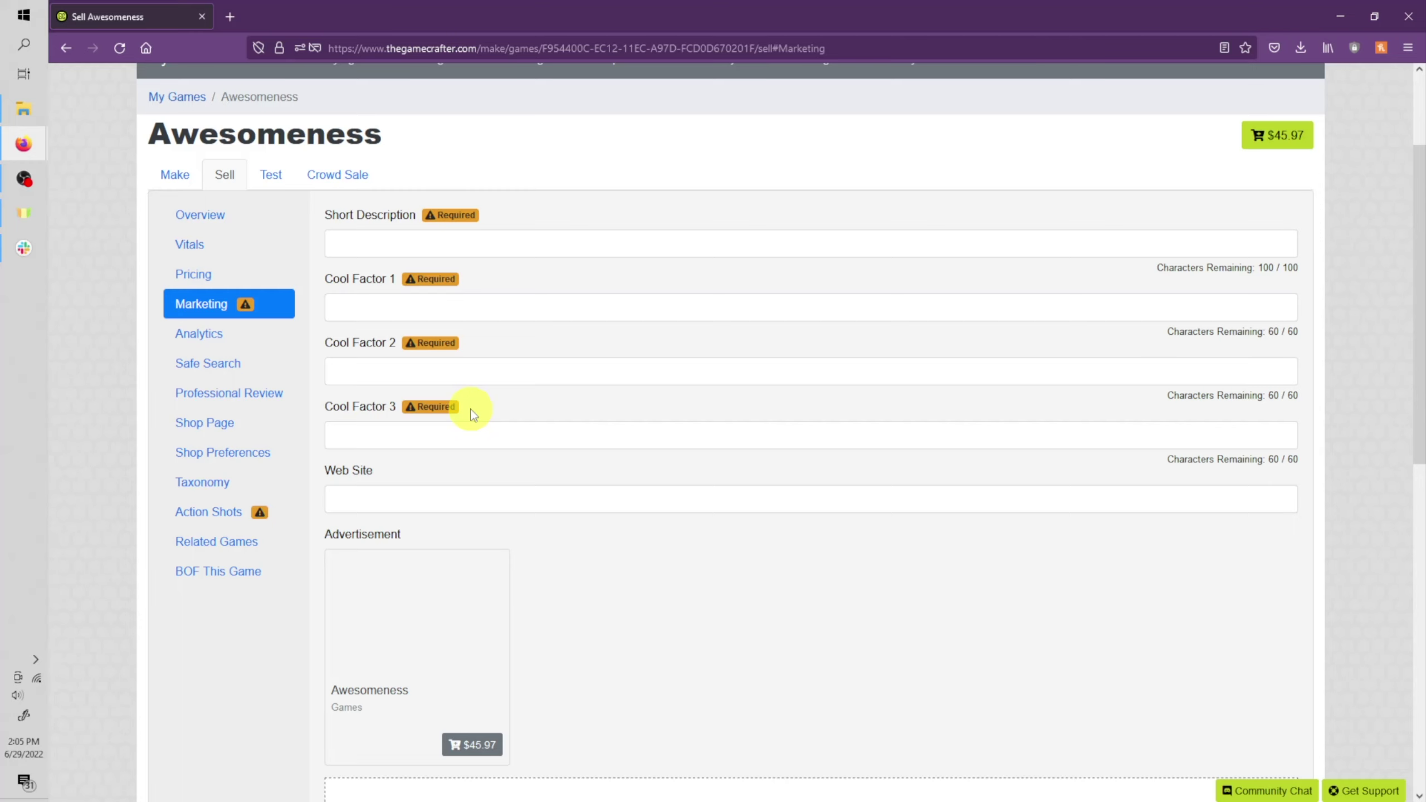
pyautogui.scroll(-1, 471, 414)
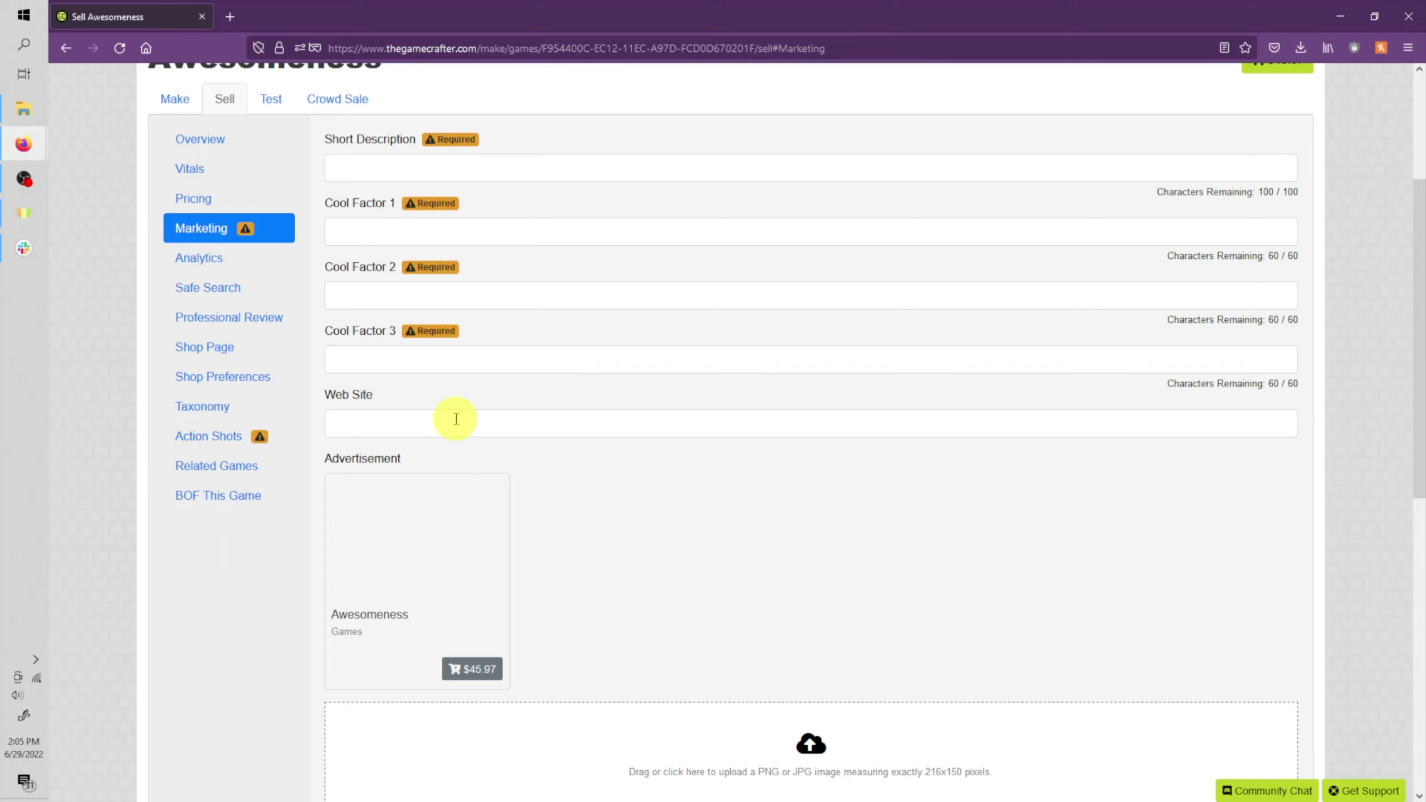
pyautogui.scroll(-1, 456, 419)
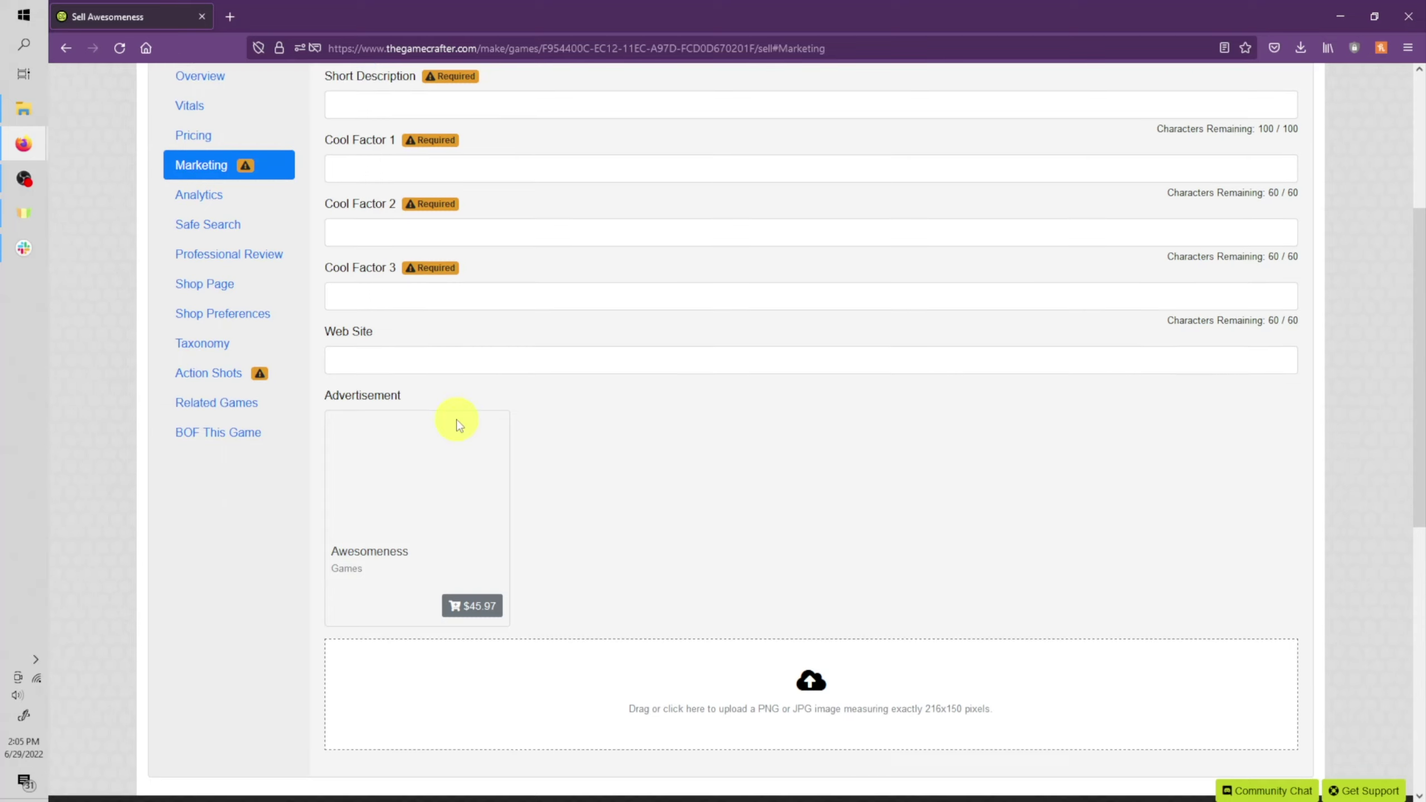
pyautogui.scroll(-2, 456, 419)
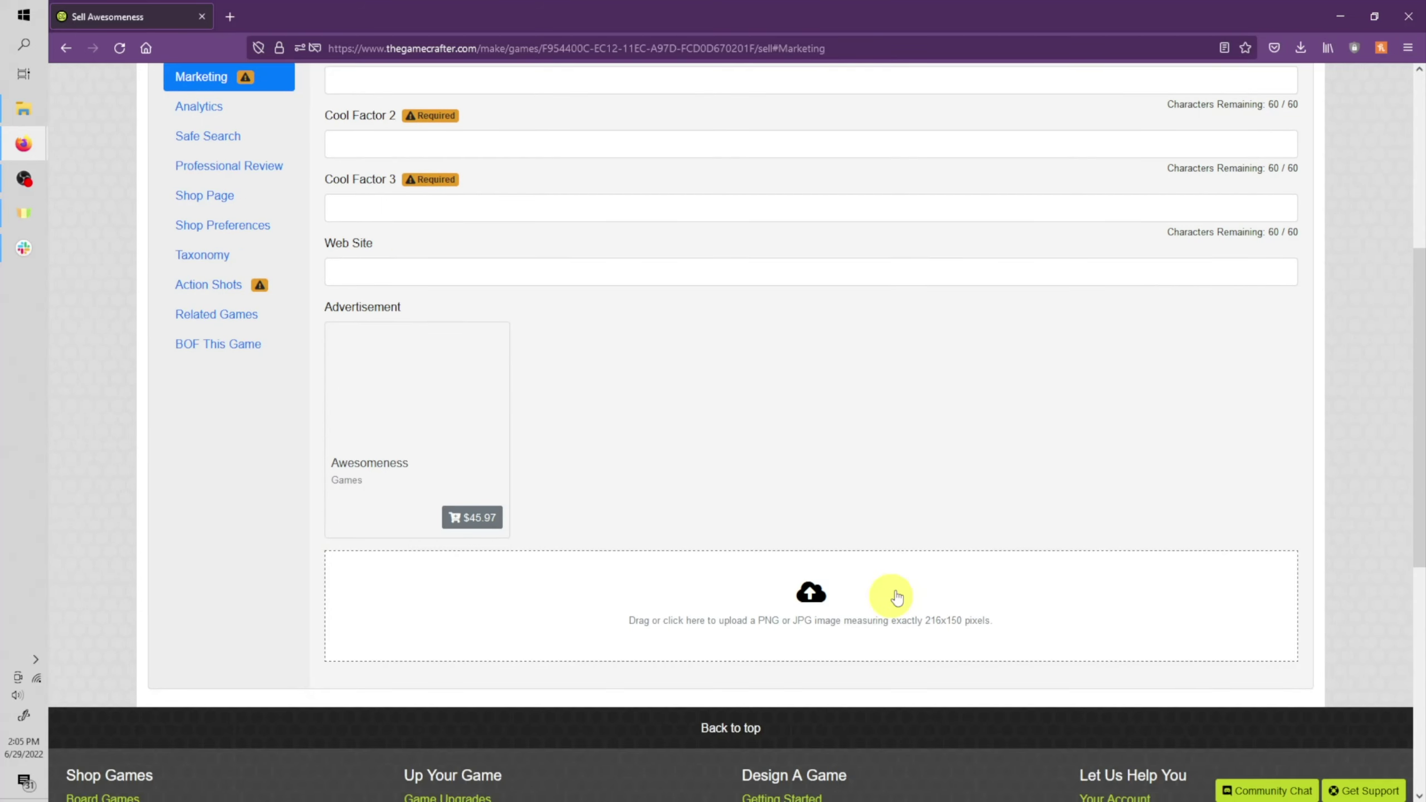
pyautogui.click(7, 113)
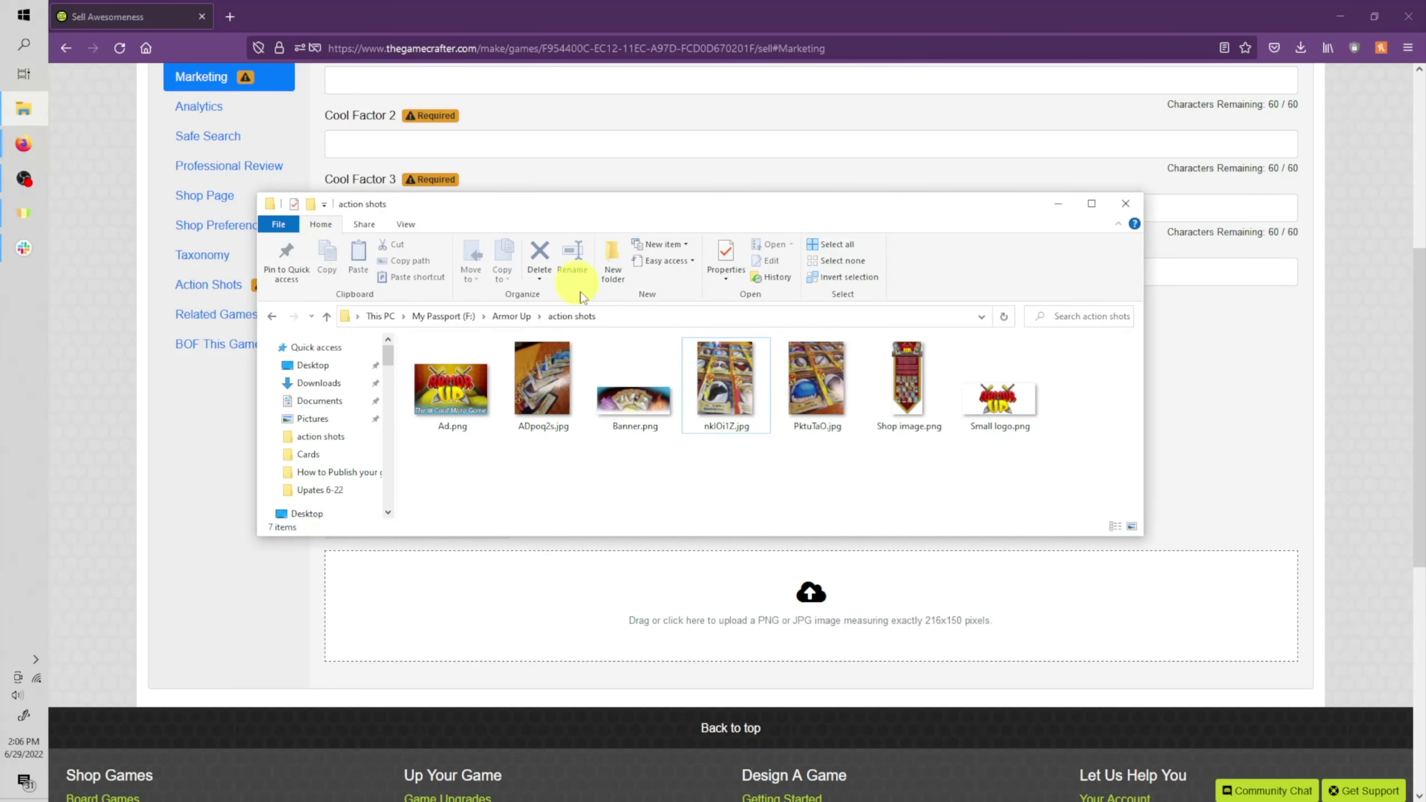
pyautogui.click(451, 388)
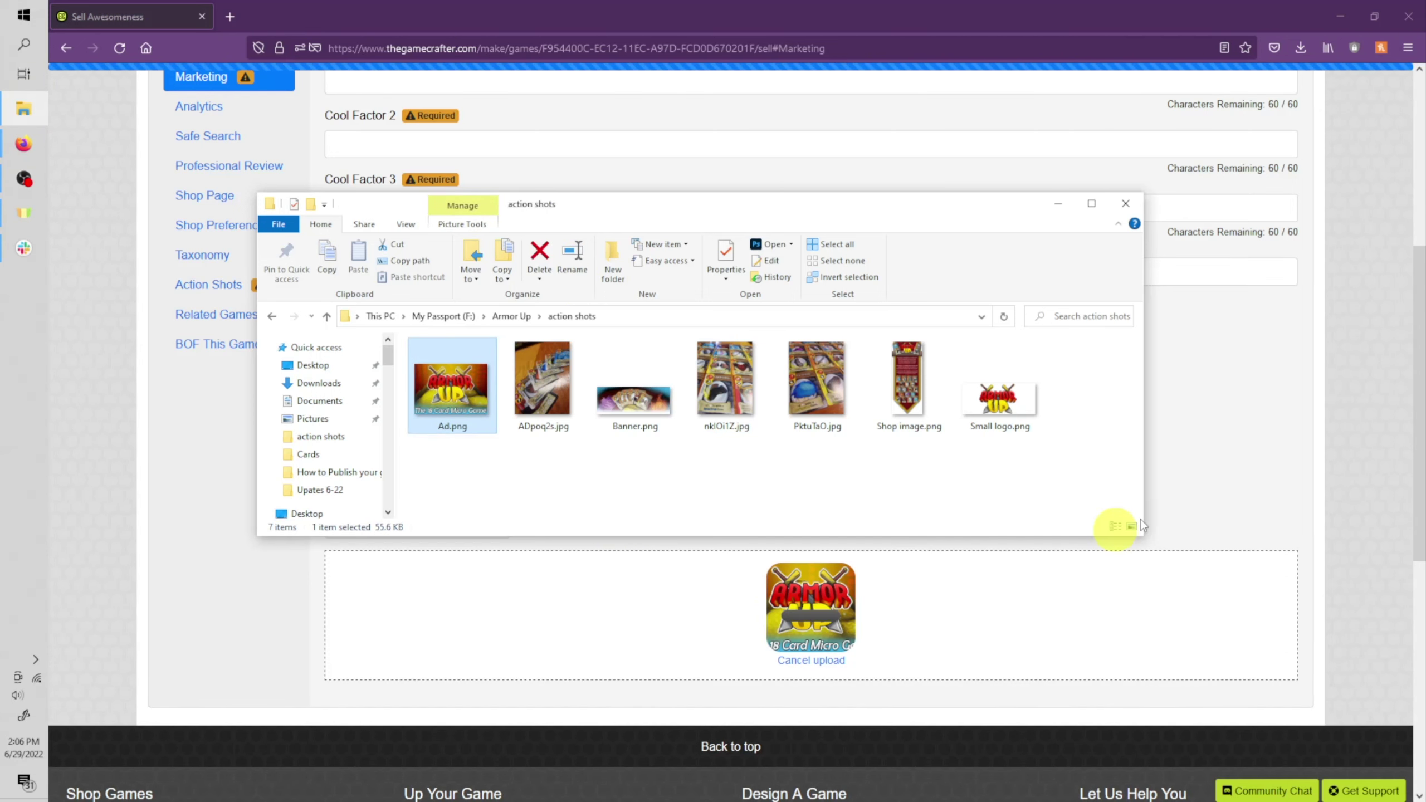
pyautogui.click(1234, 470)
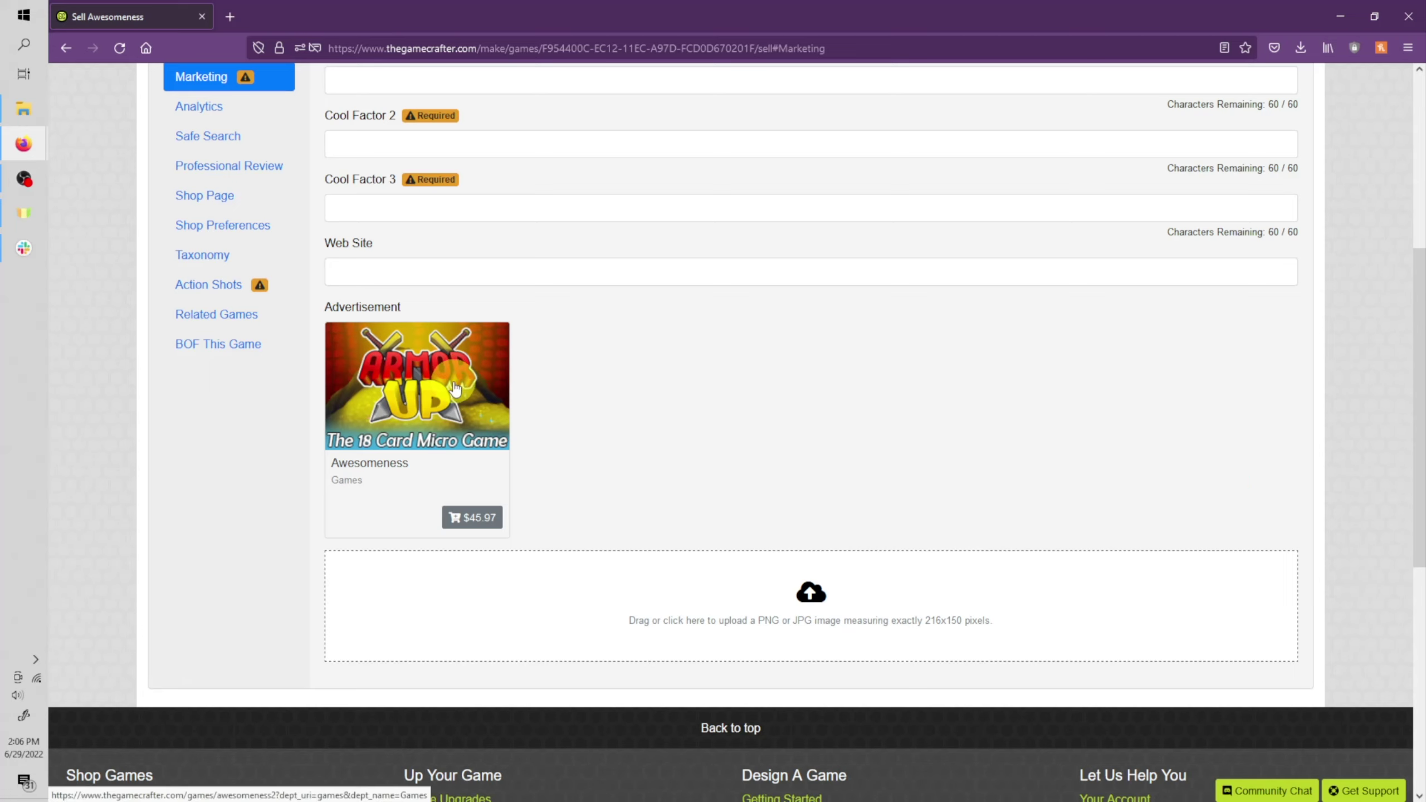
pyautogui.scroll(1, 253, 236)
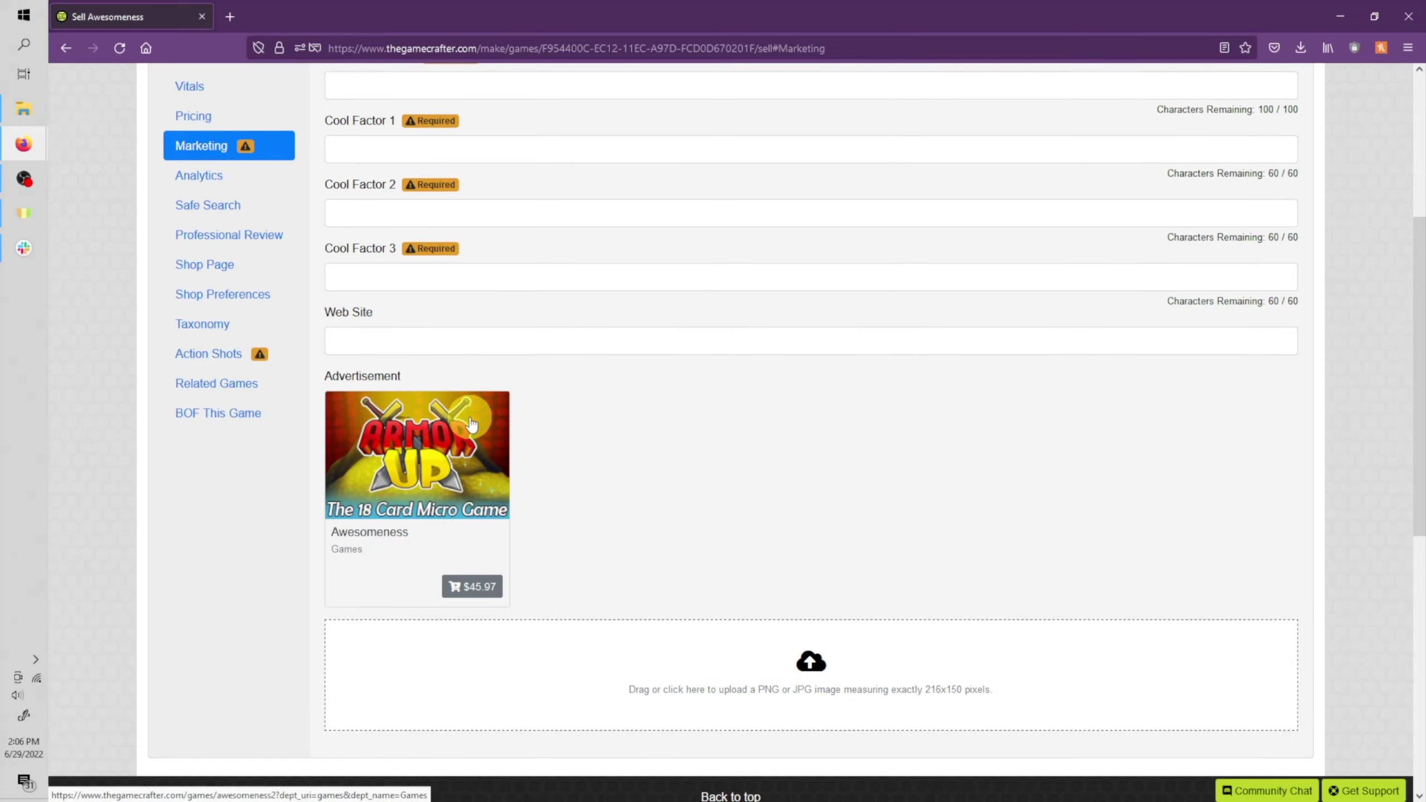
# - Look over Analytics and Safe Search (all No), then show the blank Professional Review fields
pyautogui.click(197, 186)
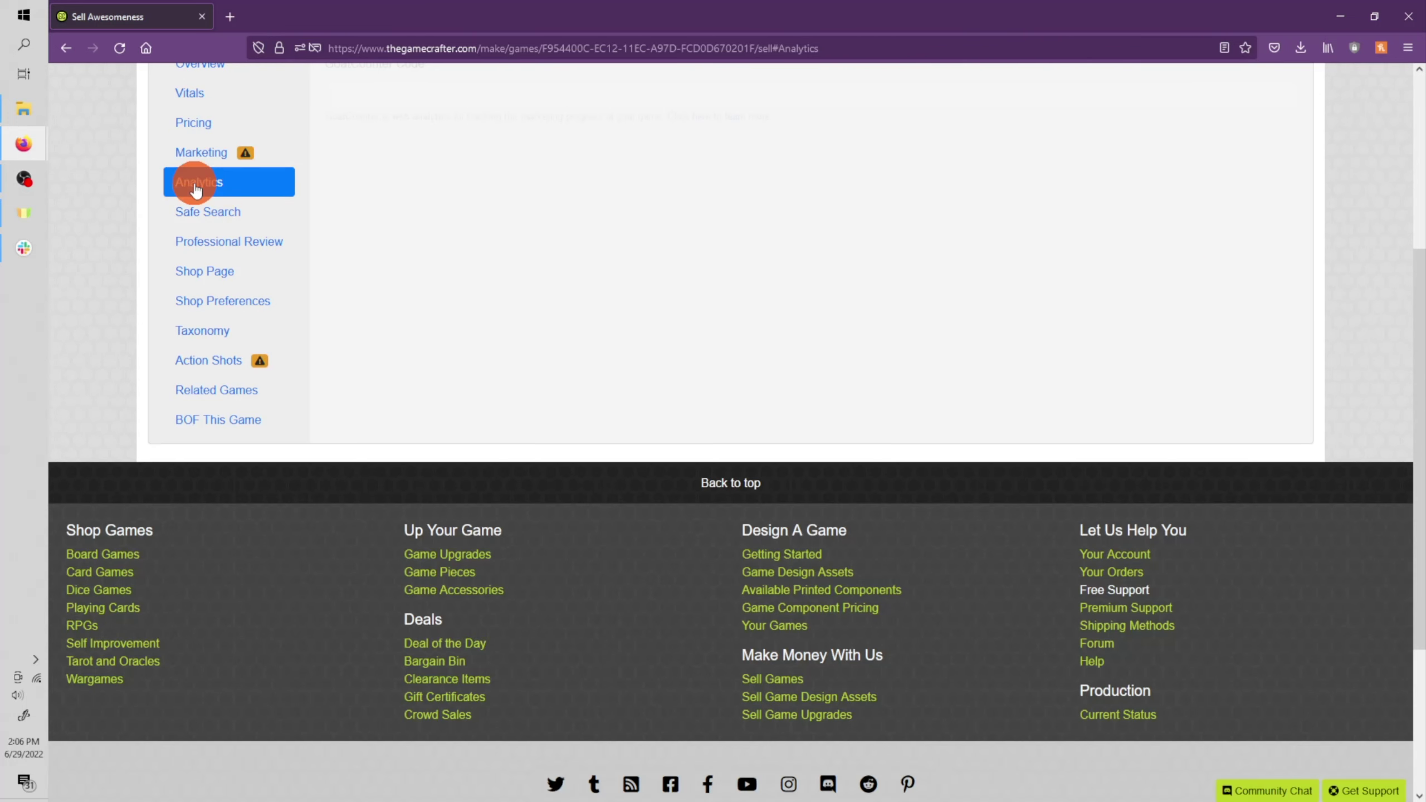
pyautogui.scroll(2, 300, 217)
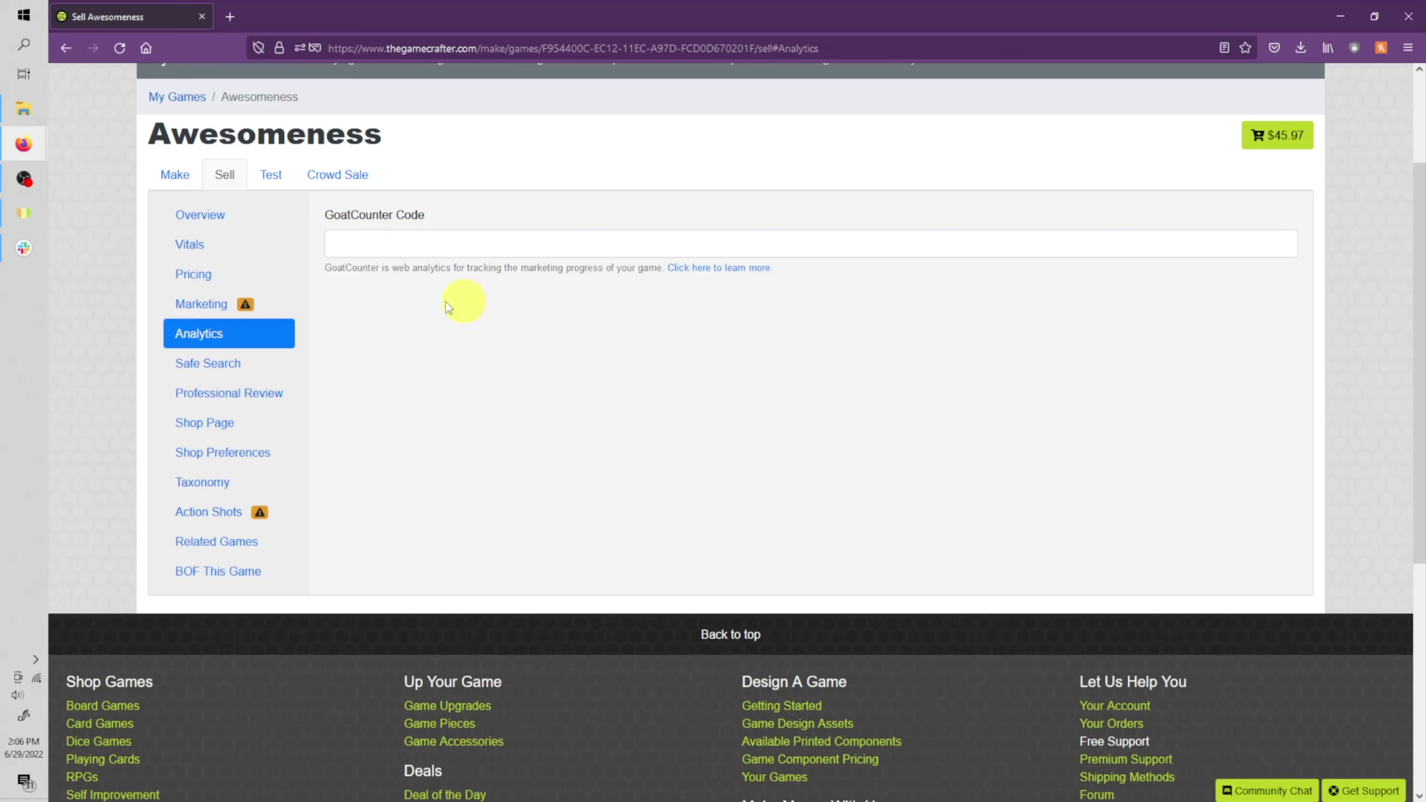
pyautogui.click(210, 365)
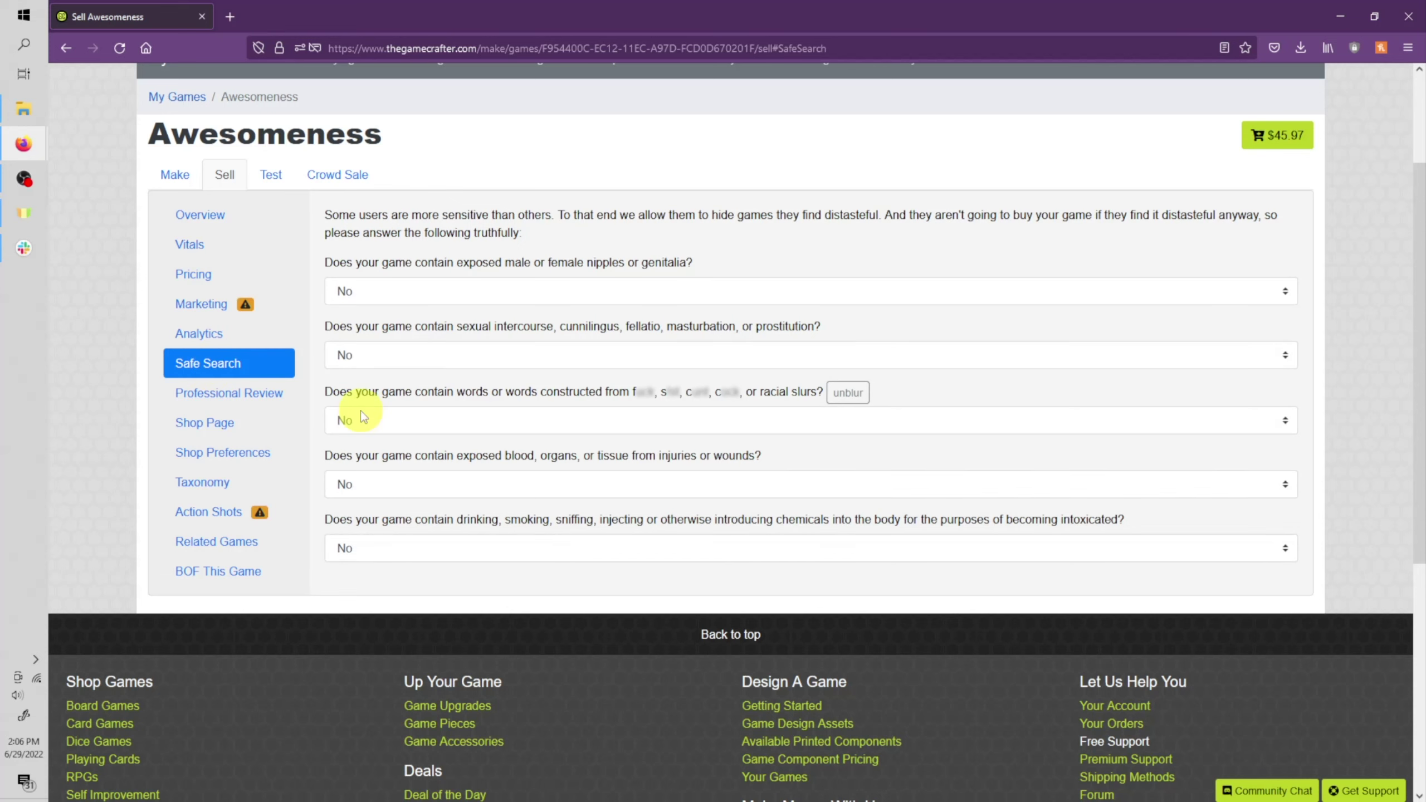
pyautogui.scroll(-1, 752, 293)
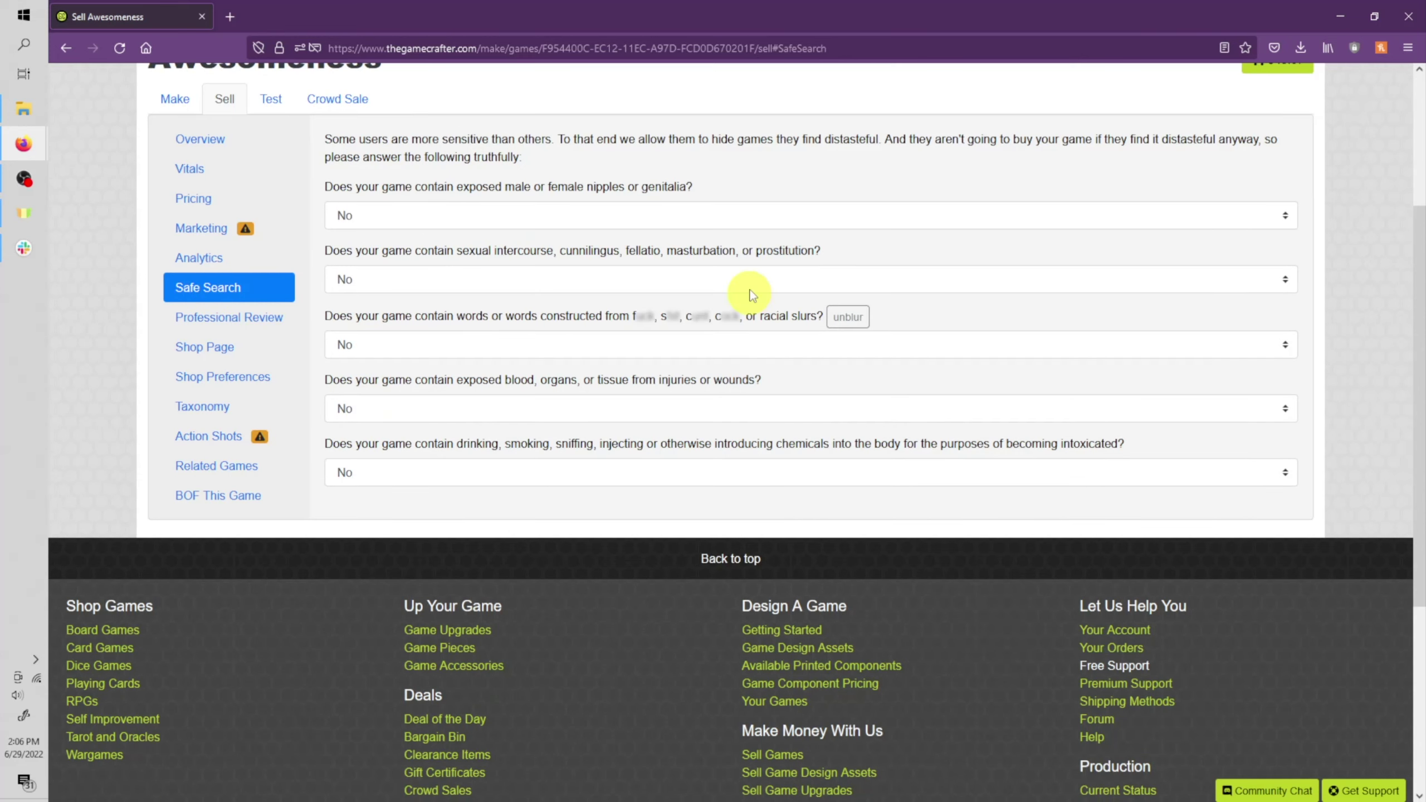
pyautogui.scroll(1, 753, 294)
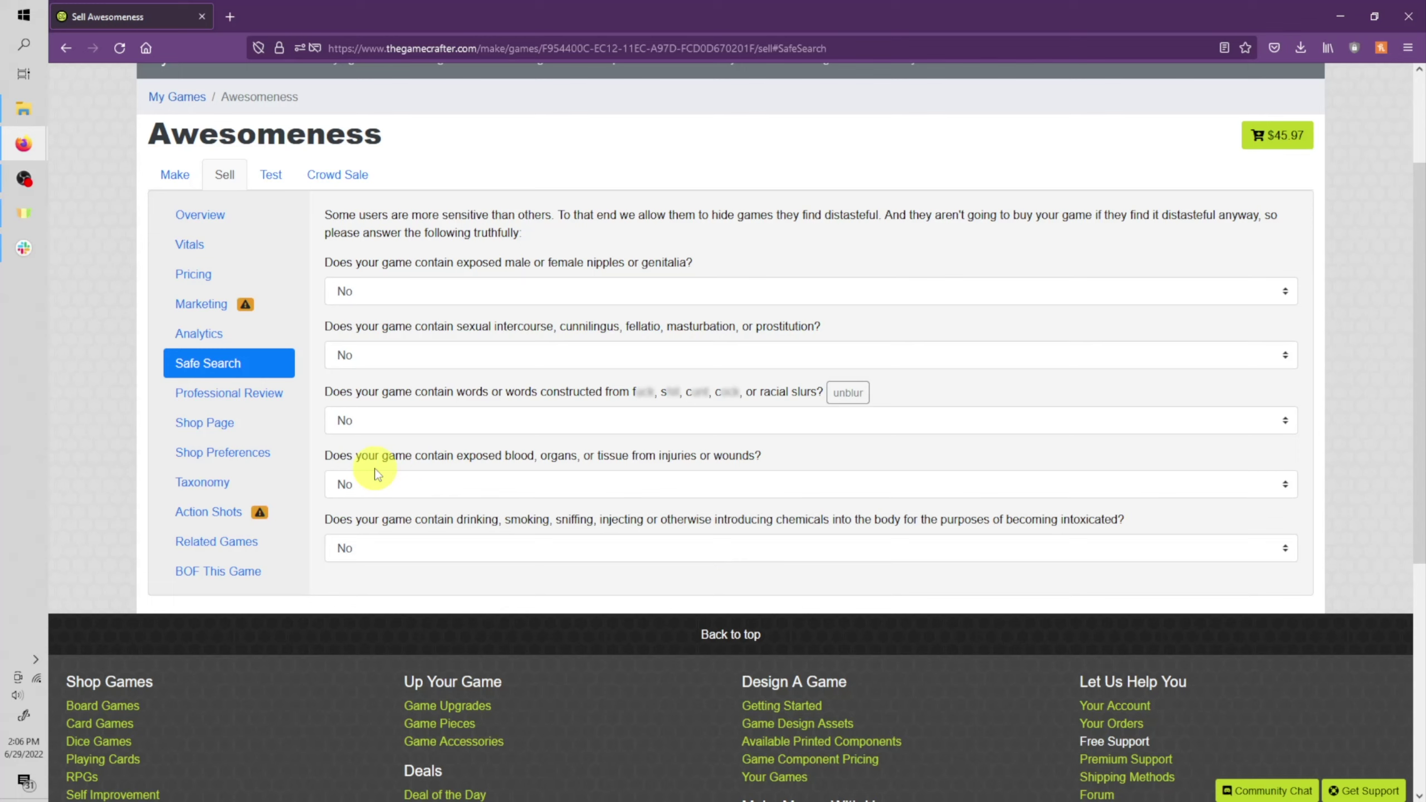
pyautogui.click(229, 399)
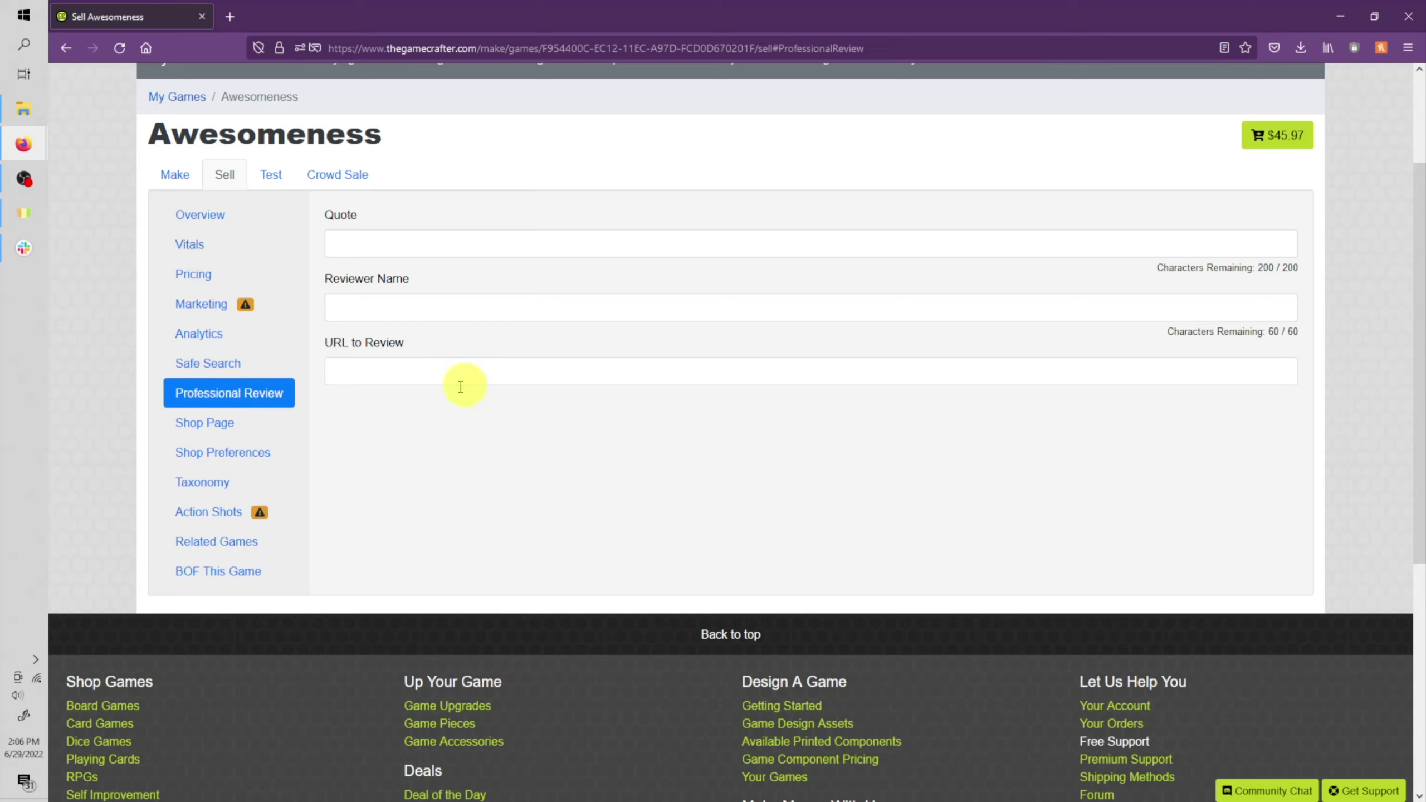
# - On the Shop Page, delete the empty second line from the description
pyautogui.click(206, 424)
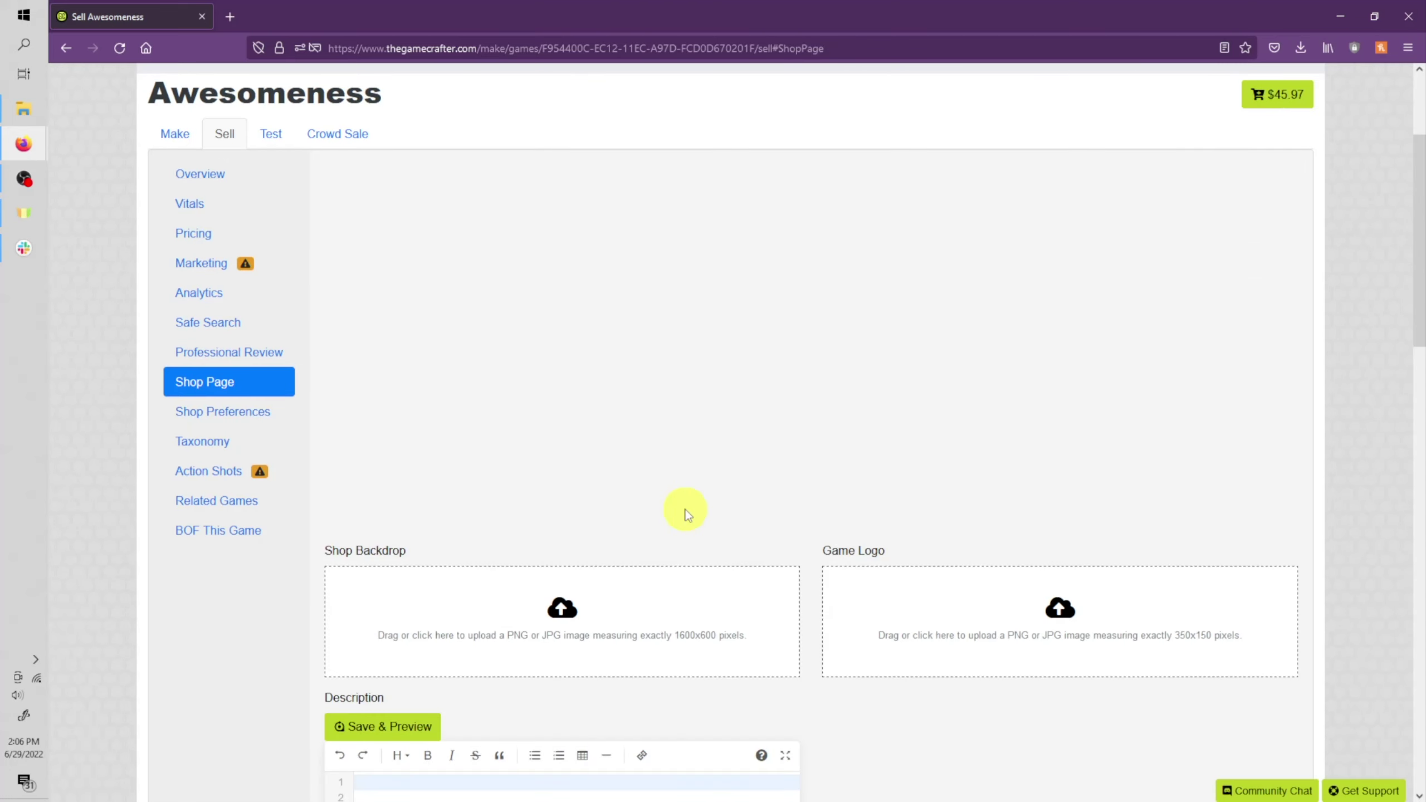
pyautogui.scroll(-5, 686, 514)
pyautogui.click(386, 467)
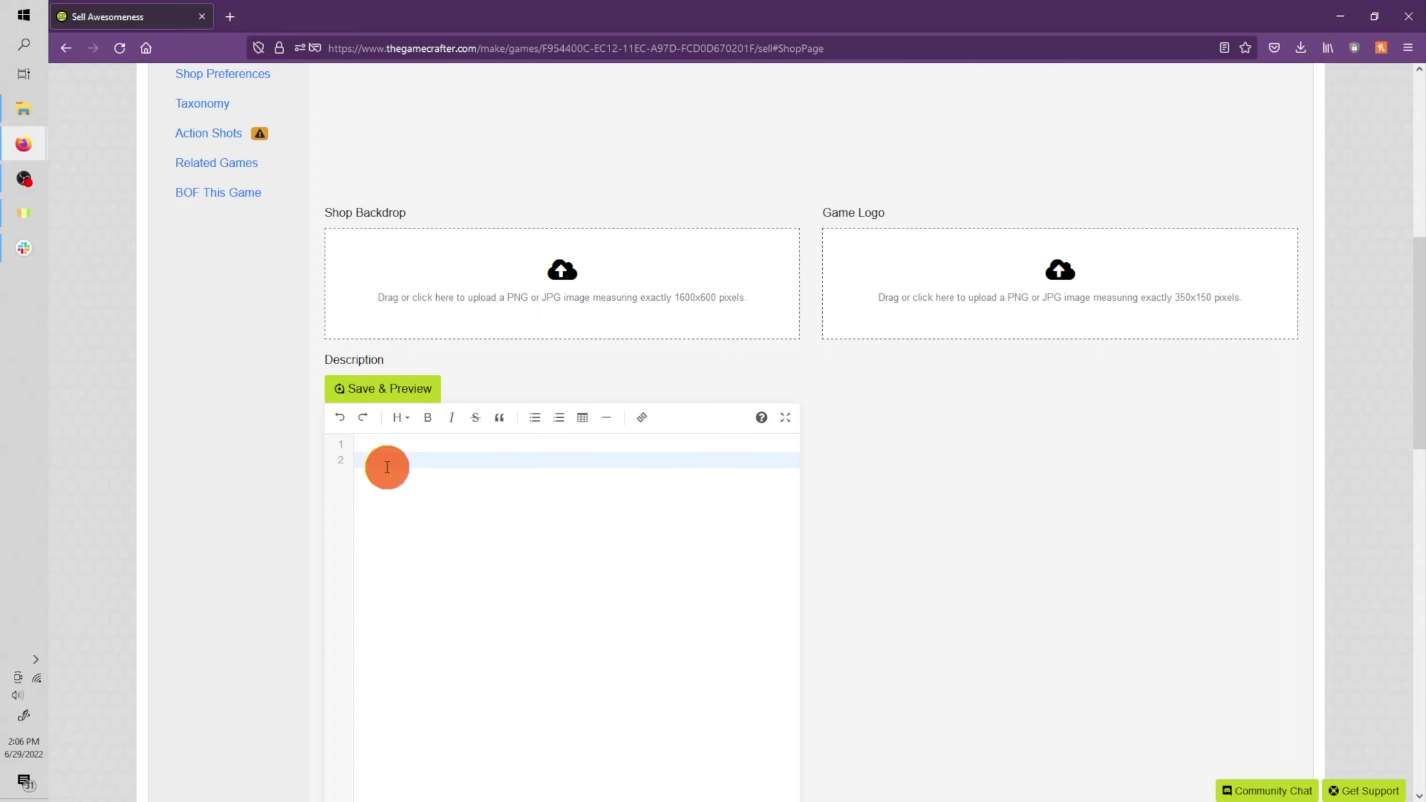
pyautogui.press('BackSpace')
pyautogui.scroll(2, 889, 478)
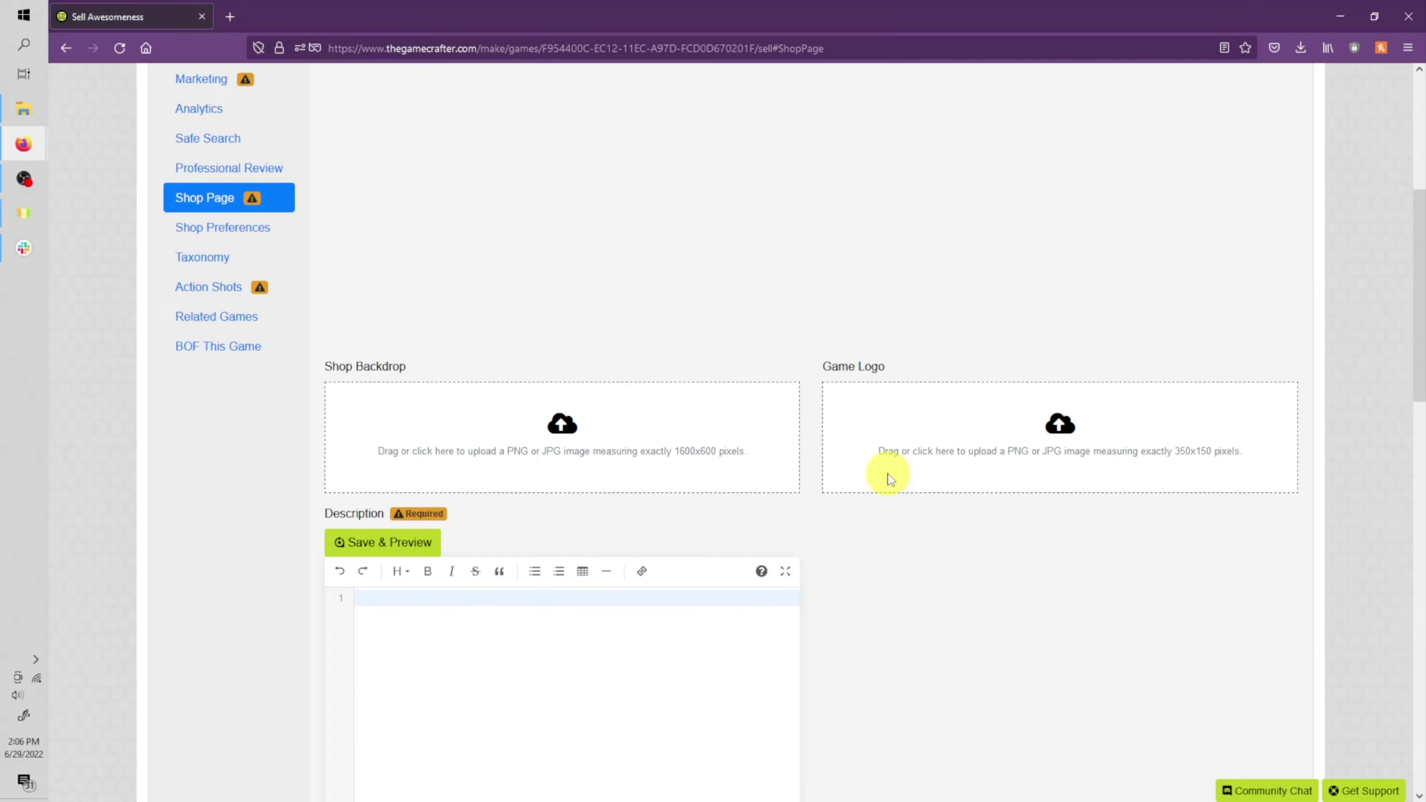
pyautogui.scroll(2, 889, 478)
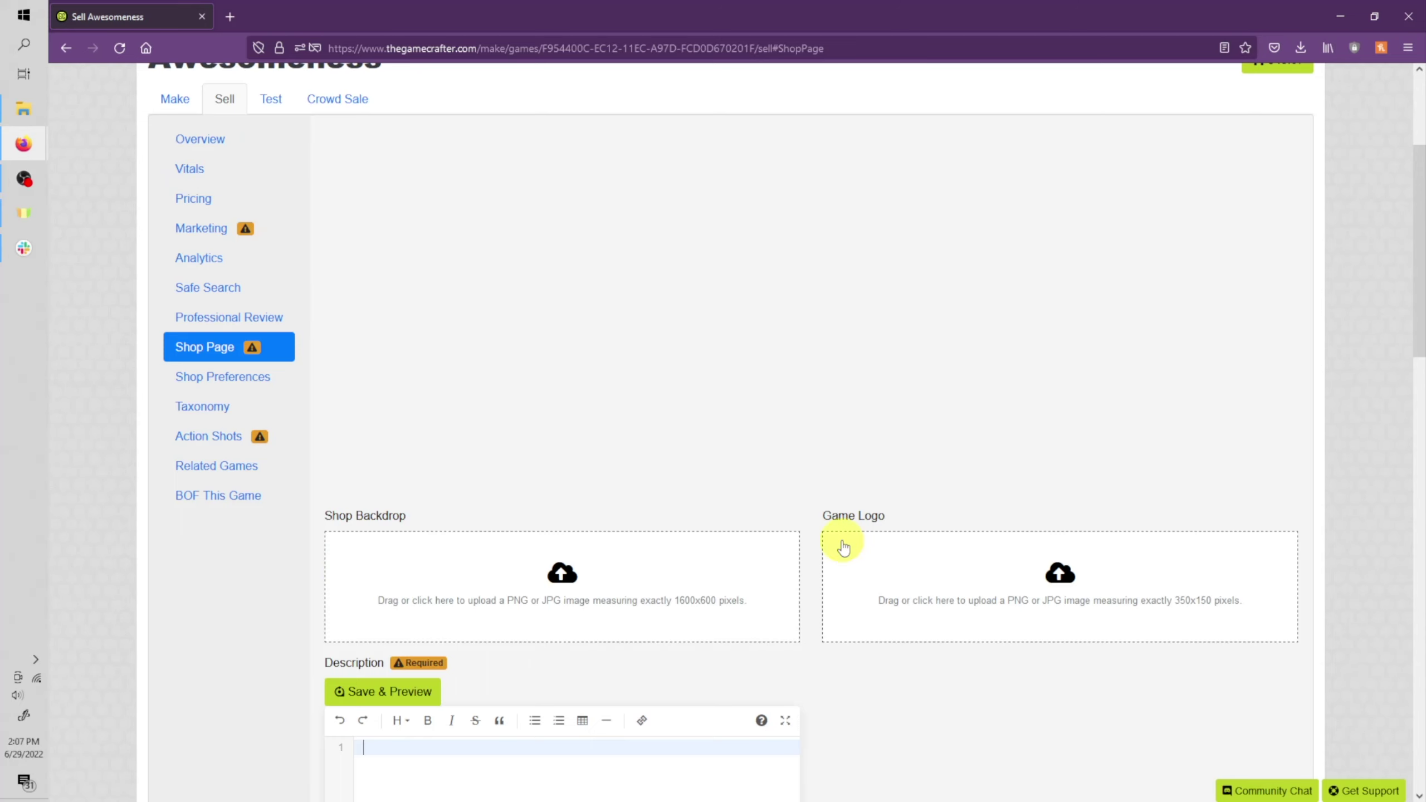
pyautogui.scroll(-1, 703, 556)
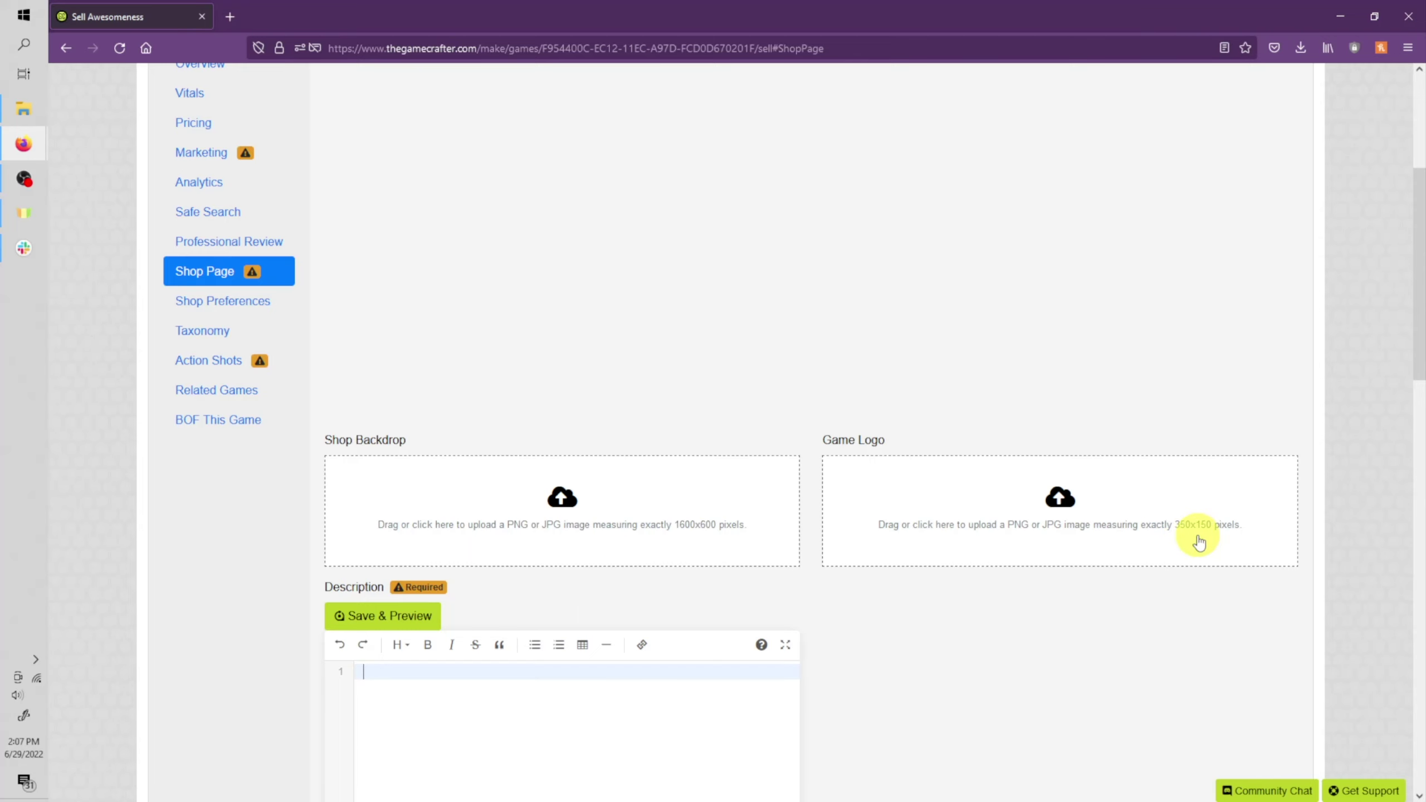
pyautogui.scroll(2, 87, 185)
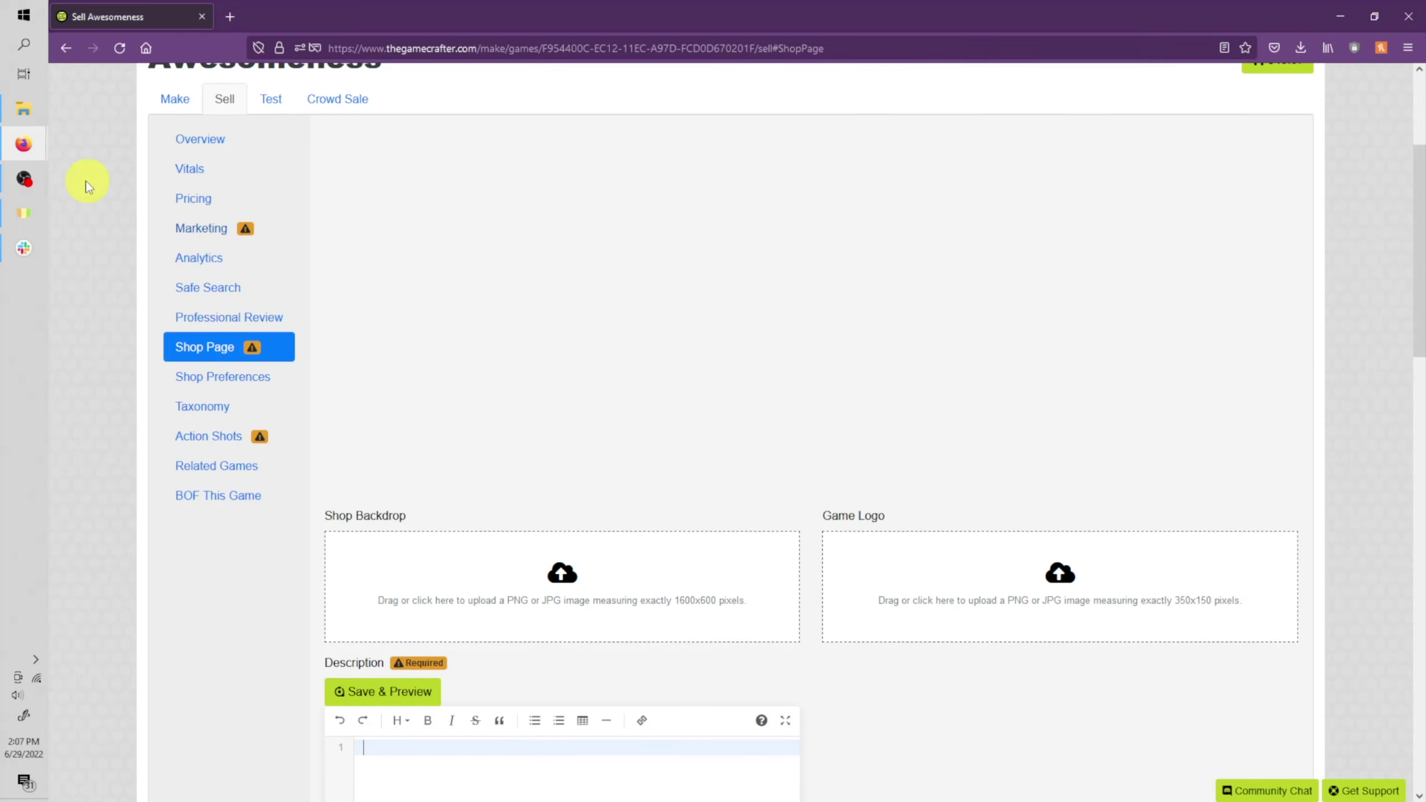
# - Upload Small logo.png as the Game Logo and Banner.png as the Shop Backdrop
pyautogui.click(24, 109)
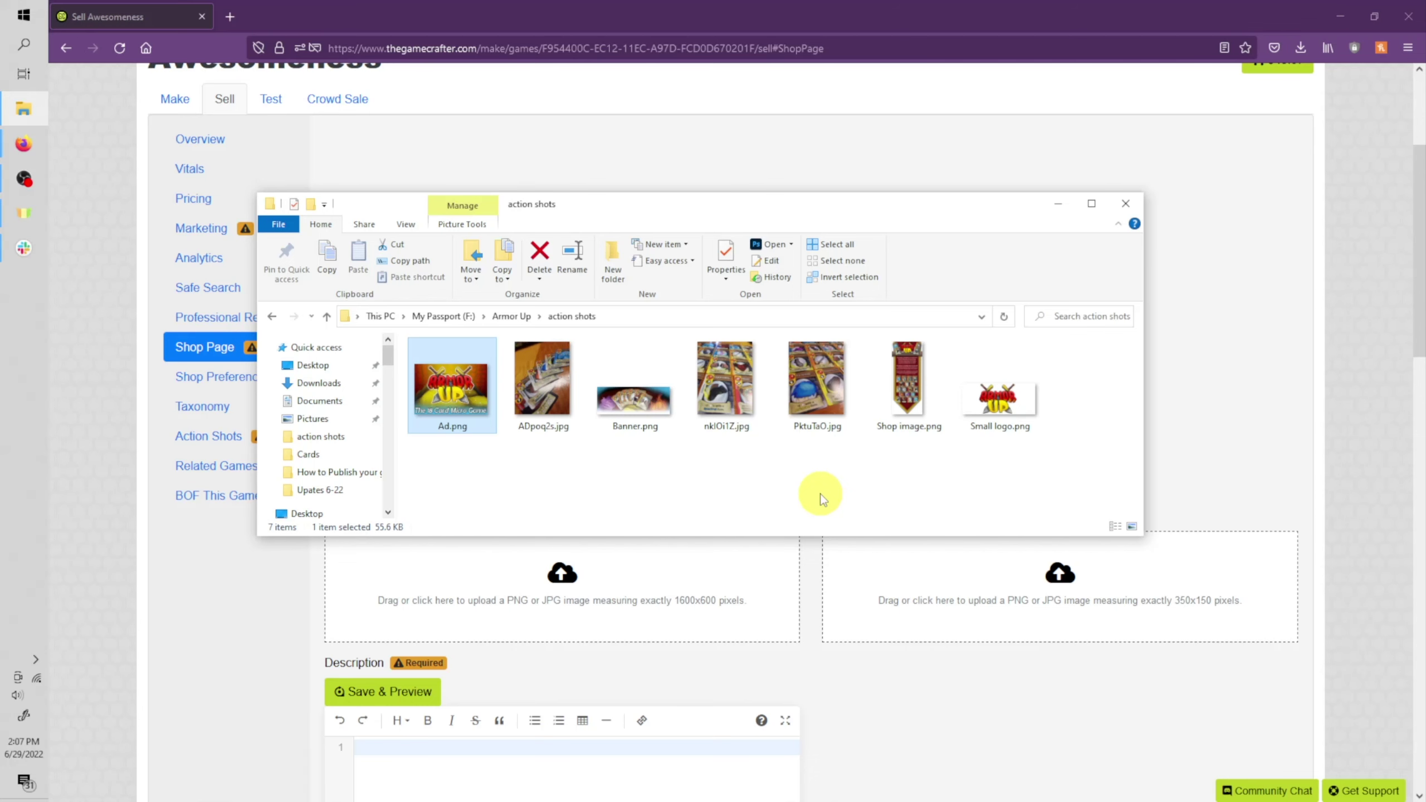
pyautogui.moveTo(635, 399); pyautogui.dragTo(651, 589)
pyautogui.moveTo(1010, 429); pyautogui.dragTo(1377, 586)
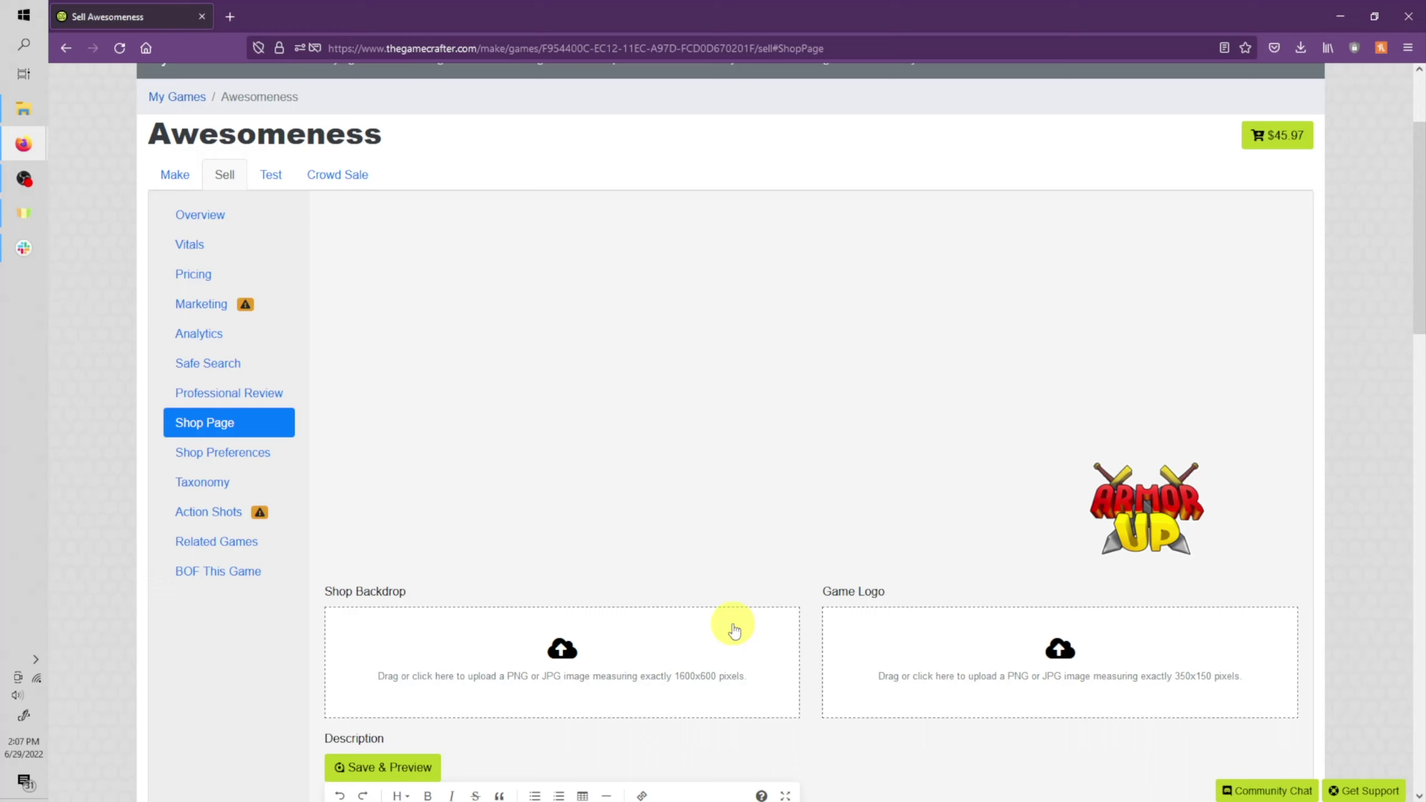
pyautogui.click(27, 114)
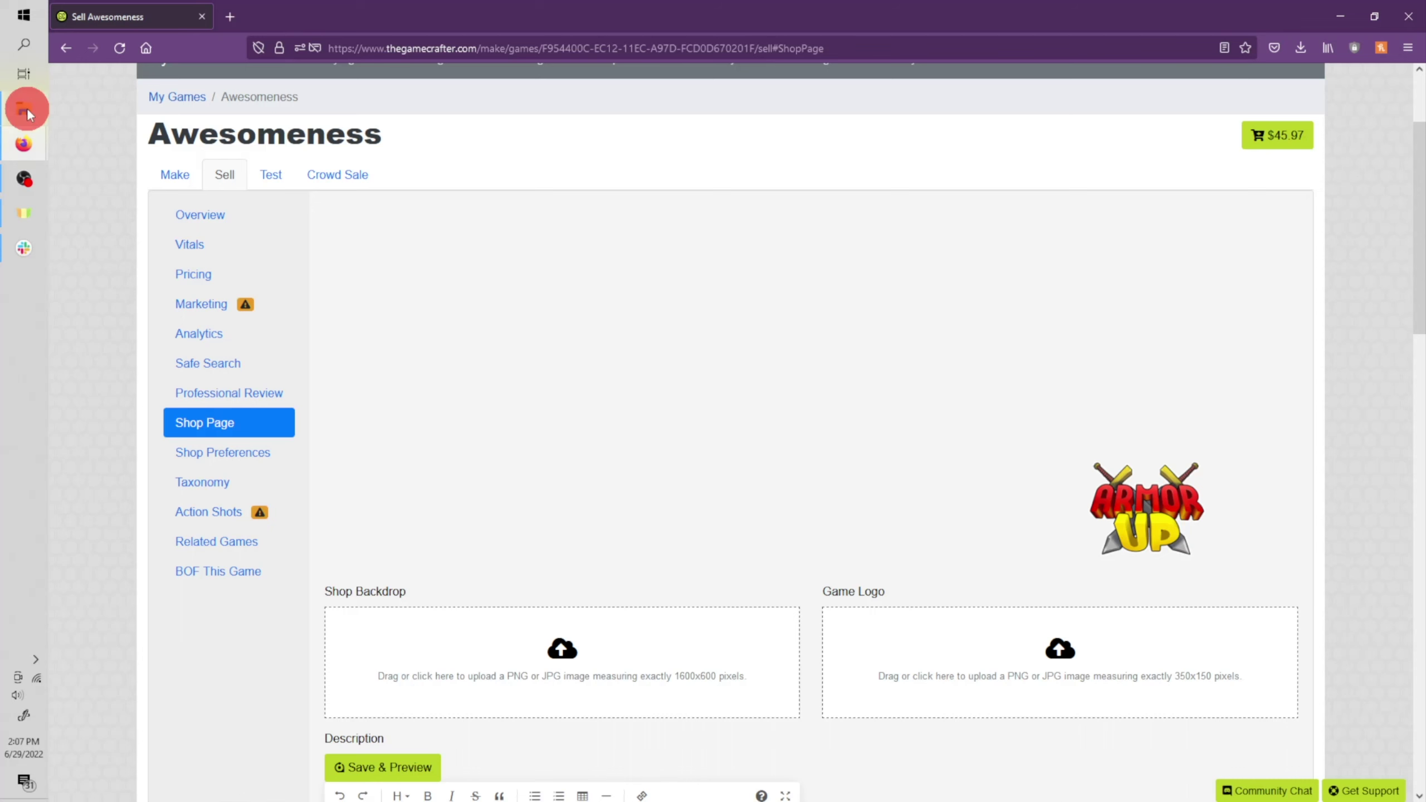
pyautogui.moveTo(634, 393); pyautogui.dragTo(674, 671)
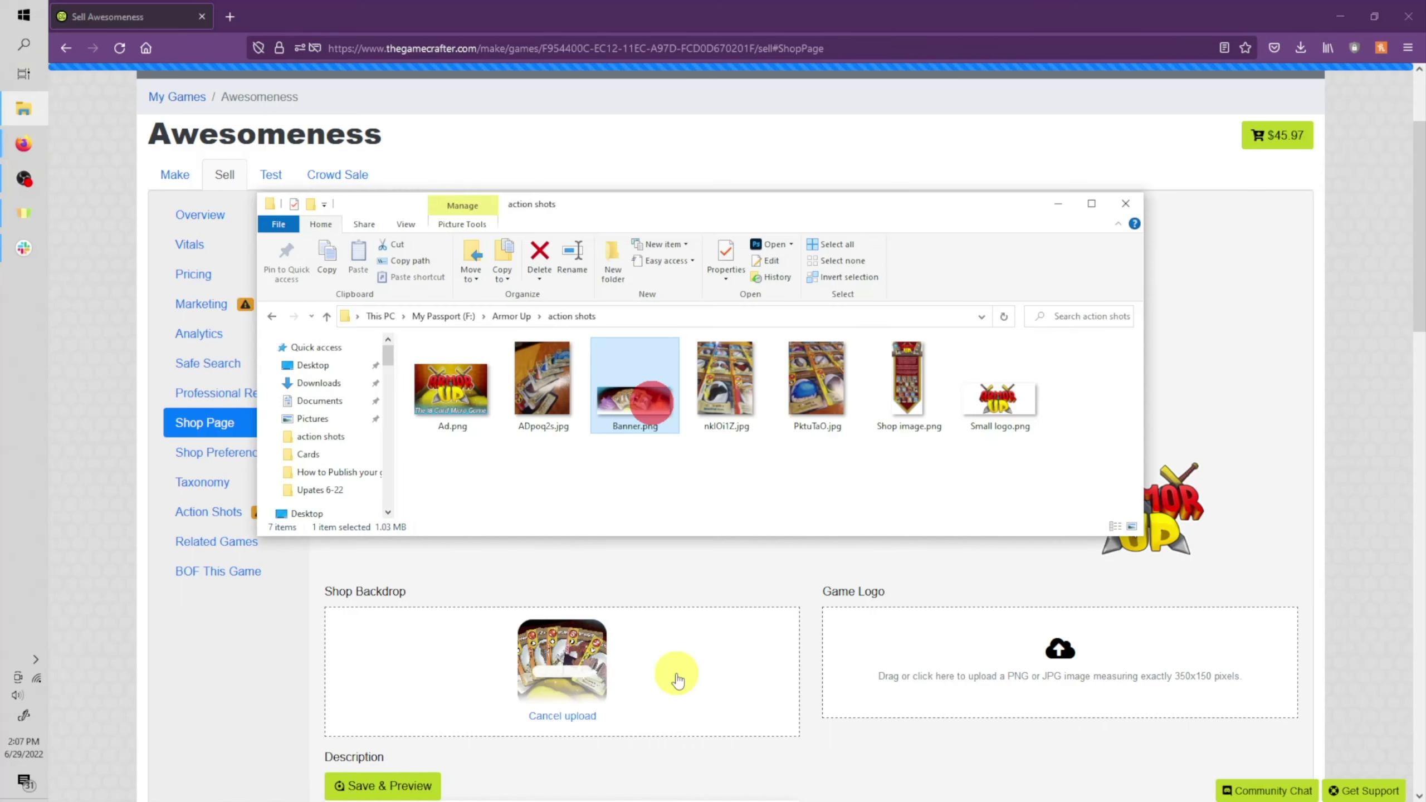
pyautogui.click(930, 9)
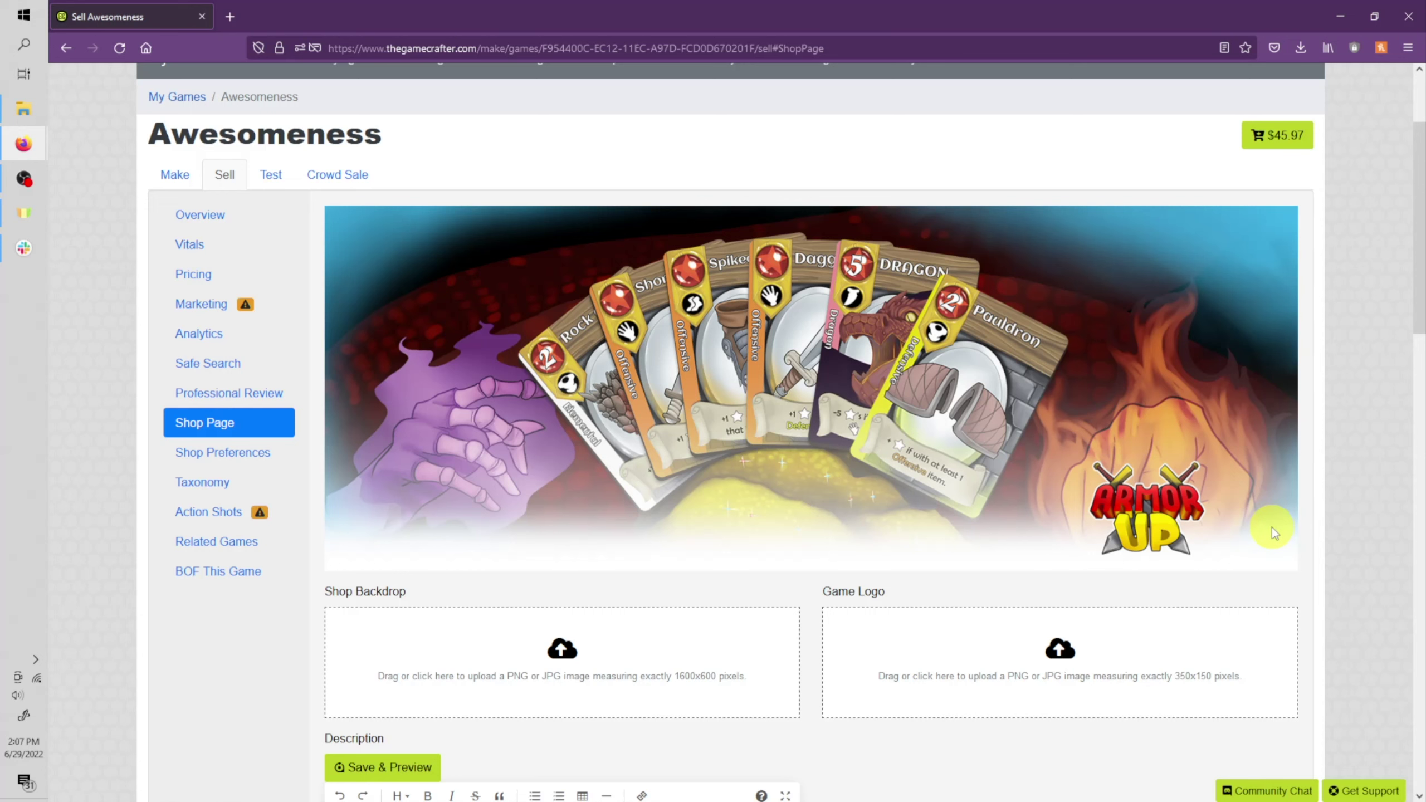
pyautogui.scroll(-2, 1286, 539)
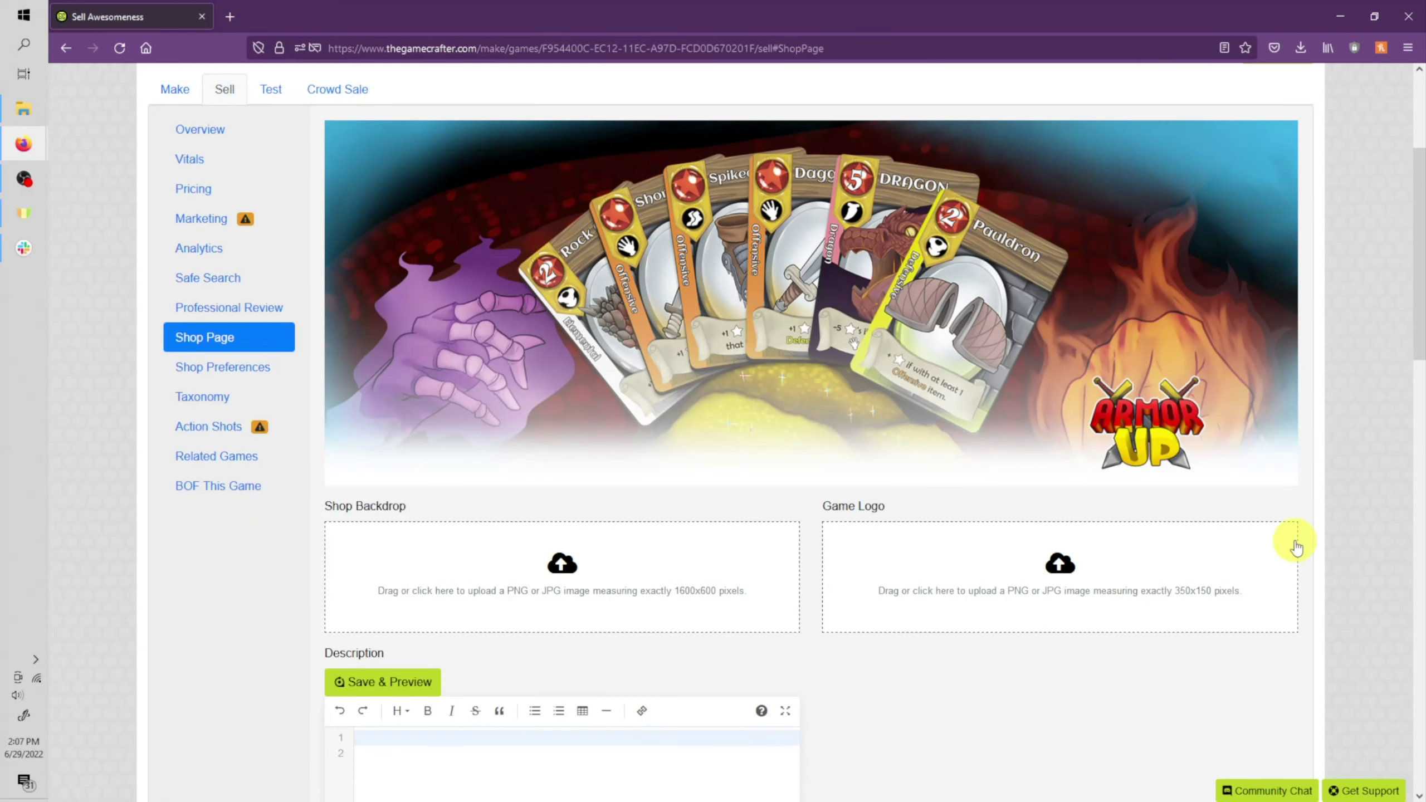
pyautogui.scroll(-6, 1296, 546)
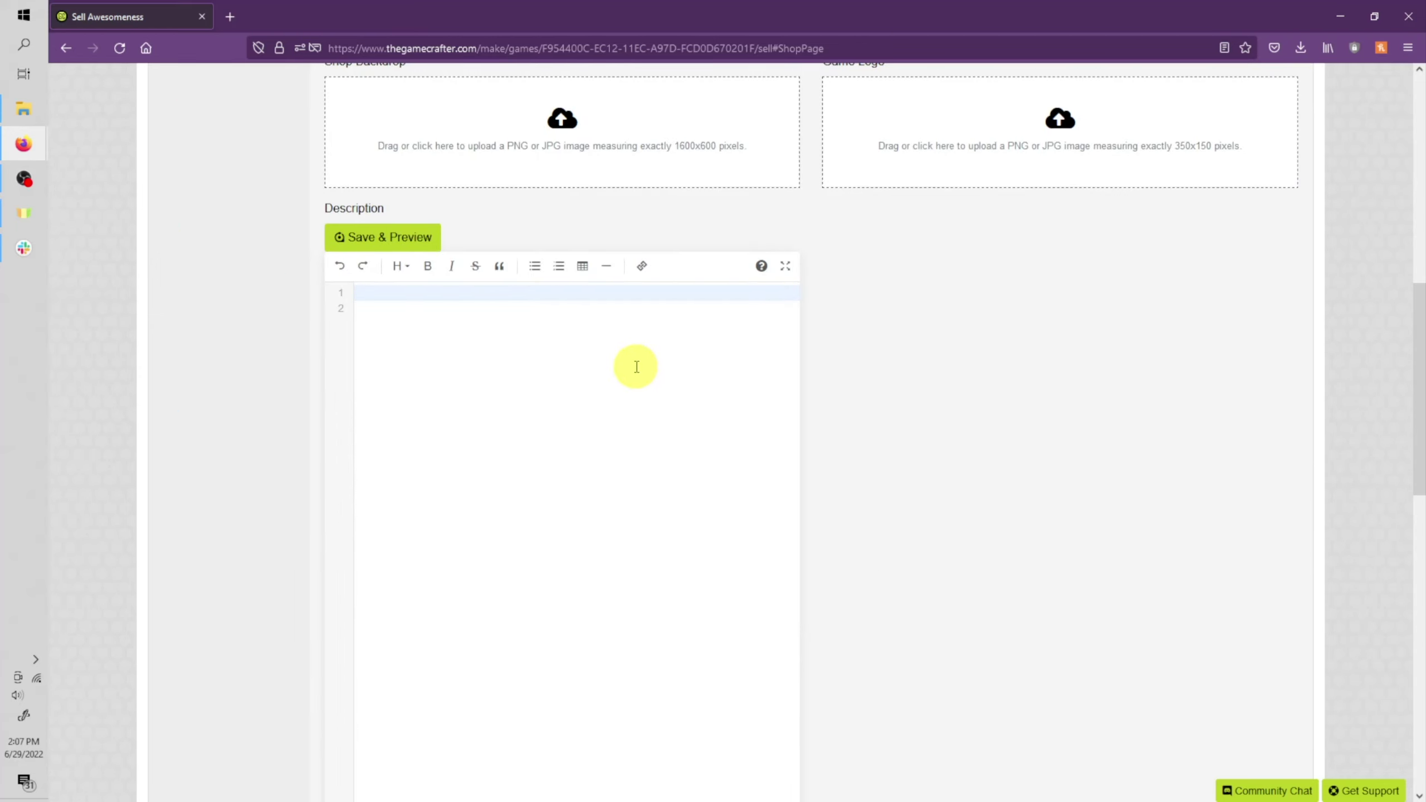
pyautogui.click(413, 264)
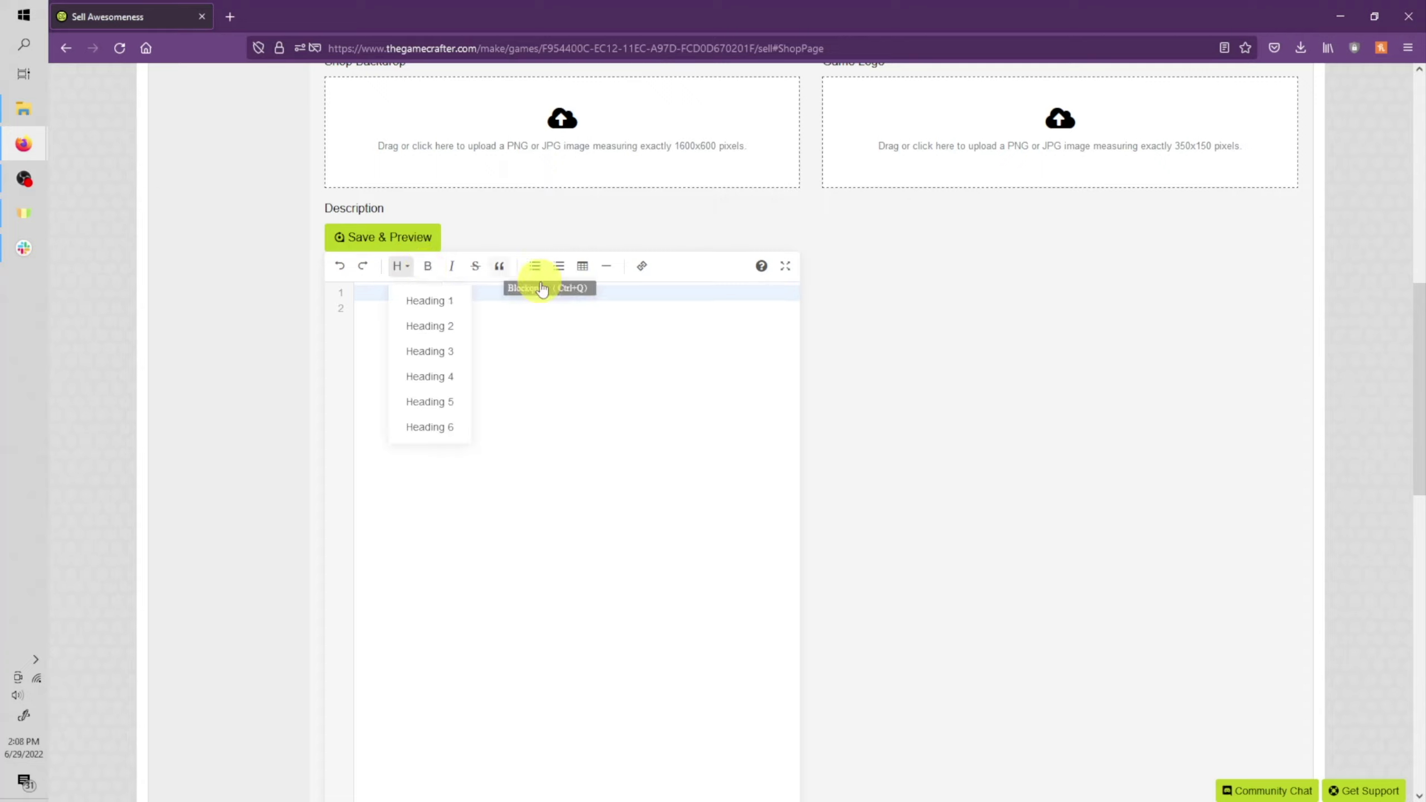
pyautogui.click(627, 290)
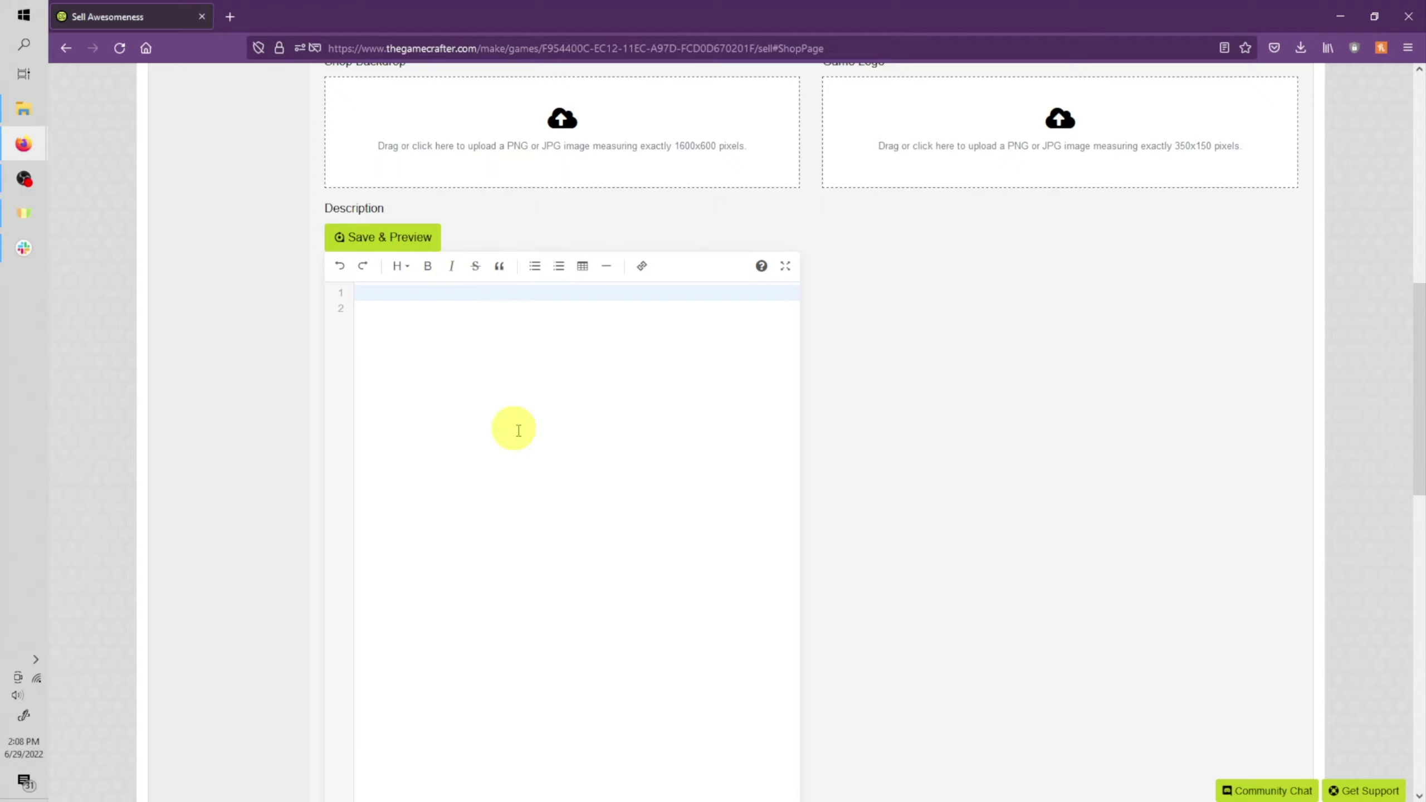
pyautogui.scroll(-2, 518, 430)
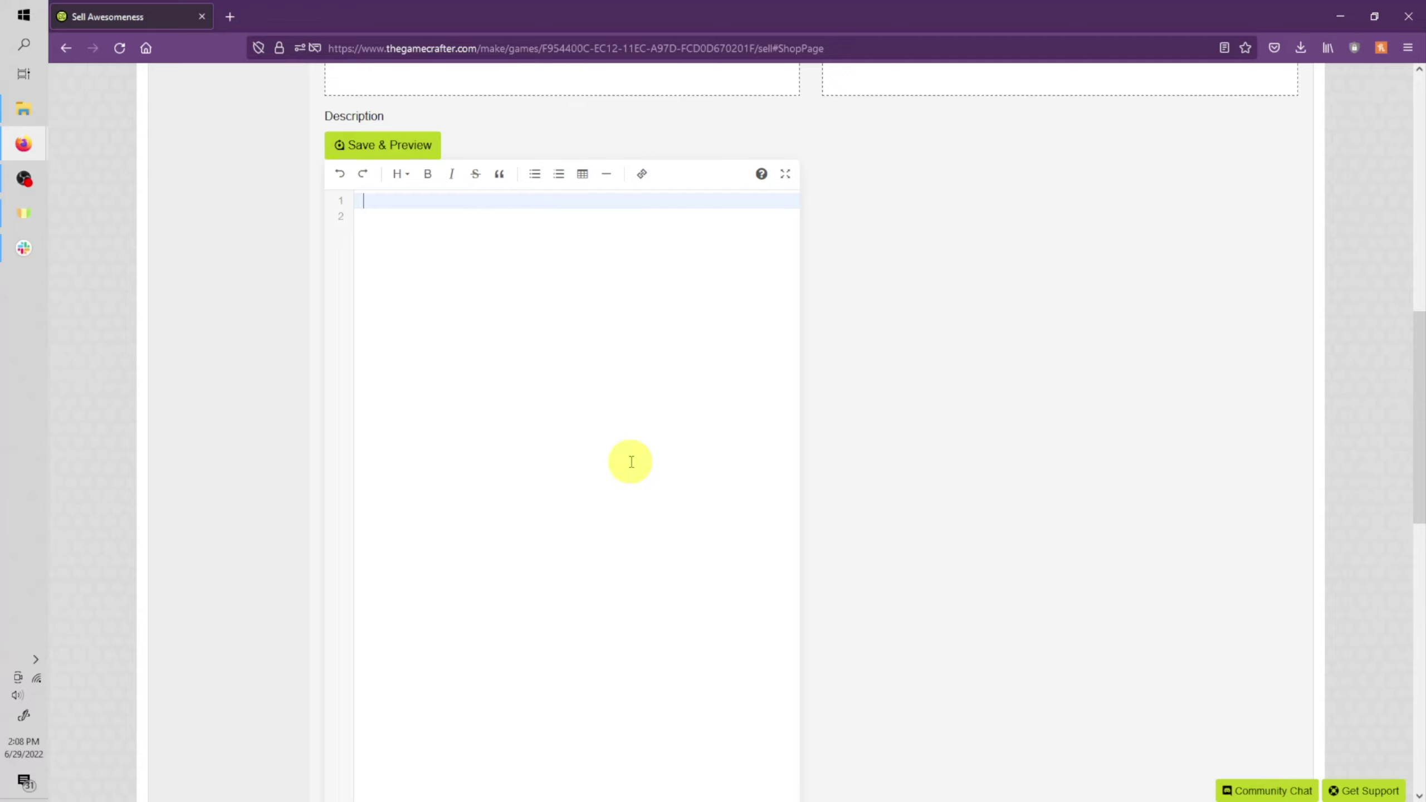
pyautogui.scroll(-5, 325, 245)
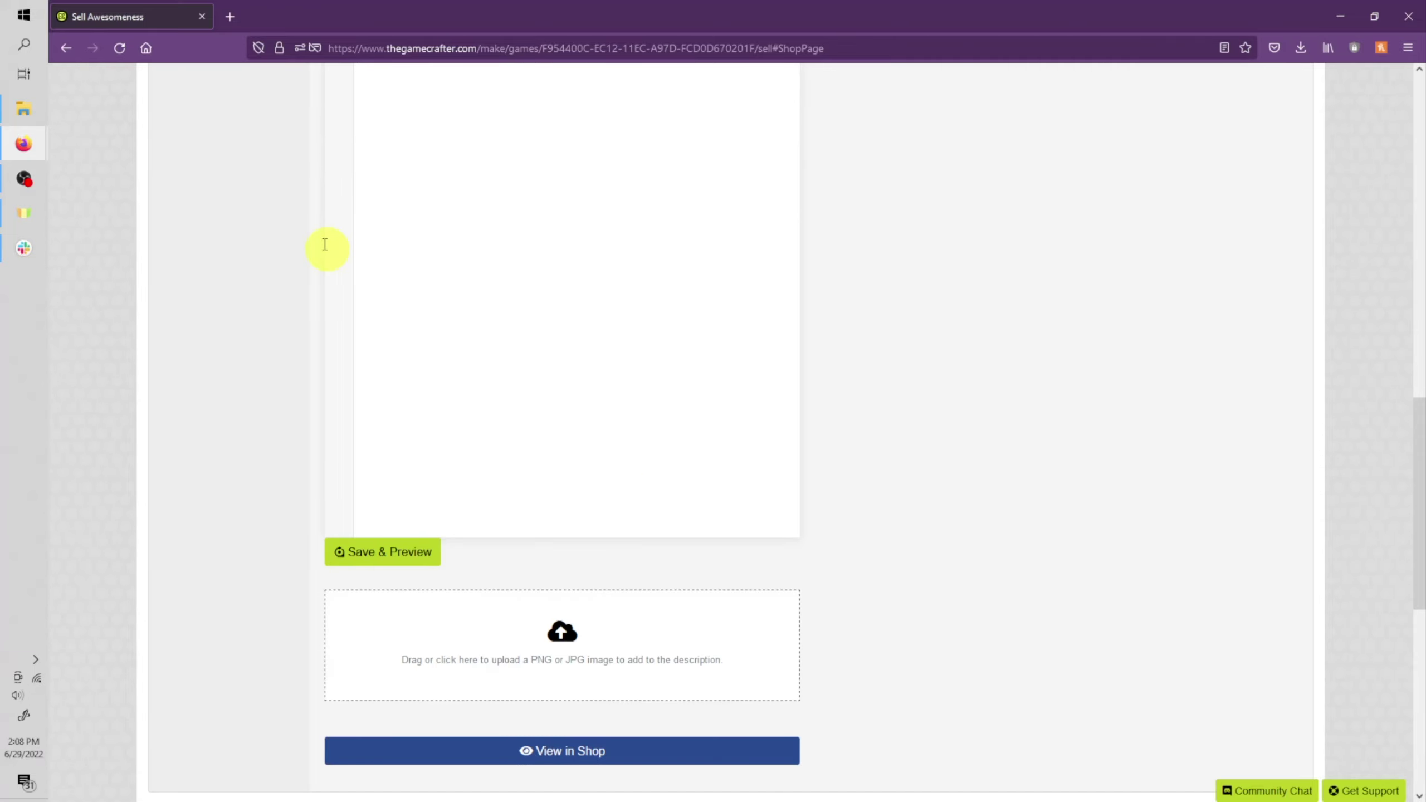
# - Drop Shop image.png into the description upload box, adding its linked preview to the text
pyautogui.hotkey('alt', 'Tab')
pyautogui.click(921, 397)
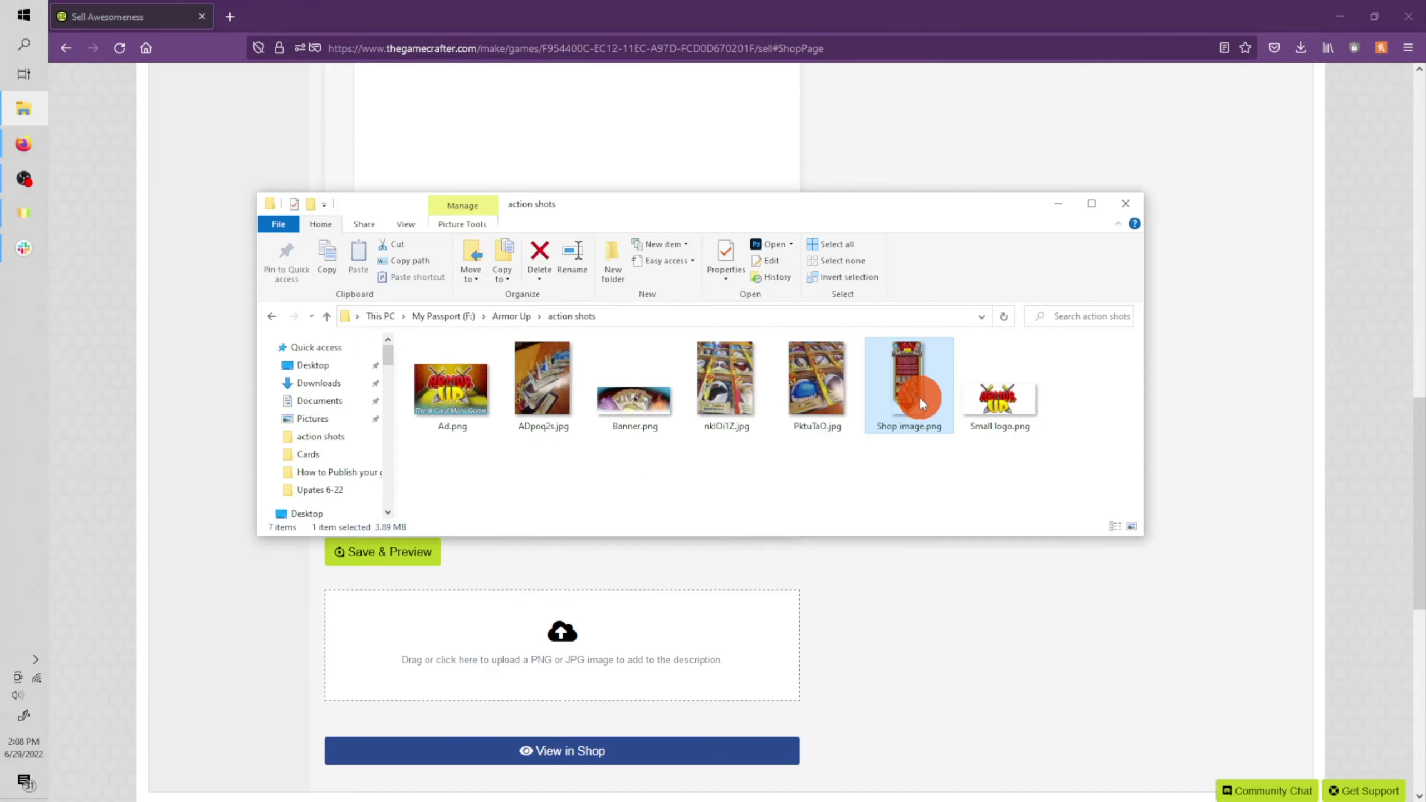
pyautogui.moveTo(919, 397); pyautogui.dragTo(640, 664)
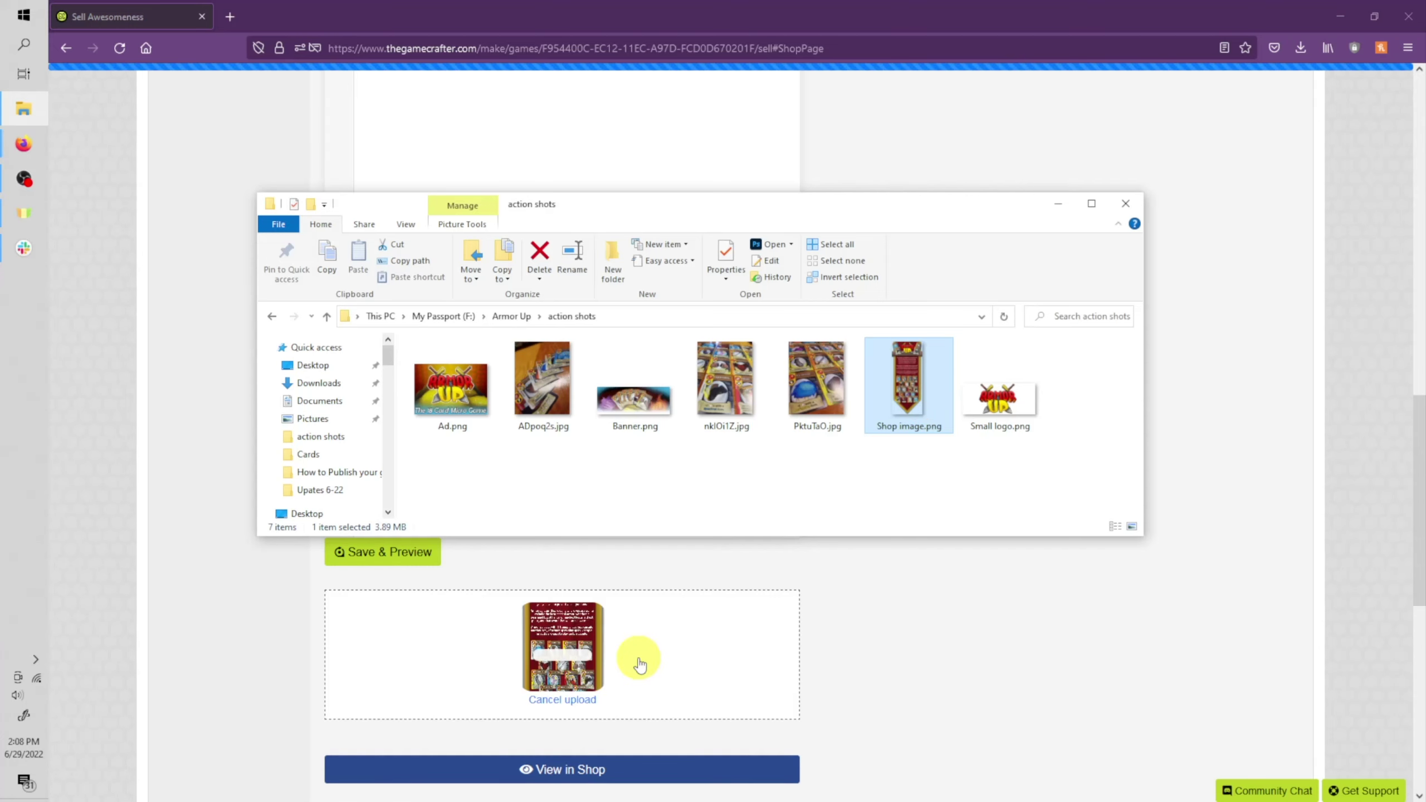
pyautogui.click(832, 646)
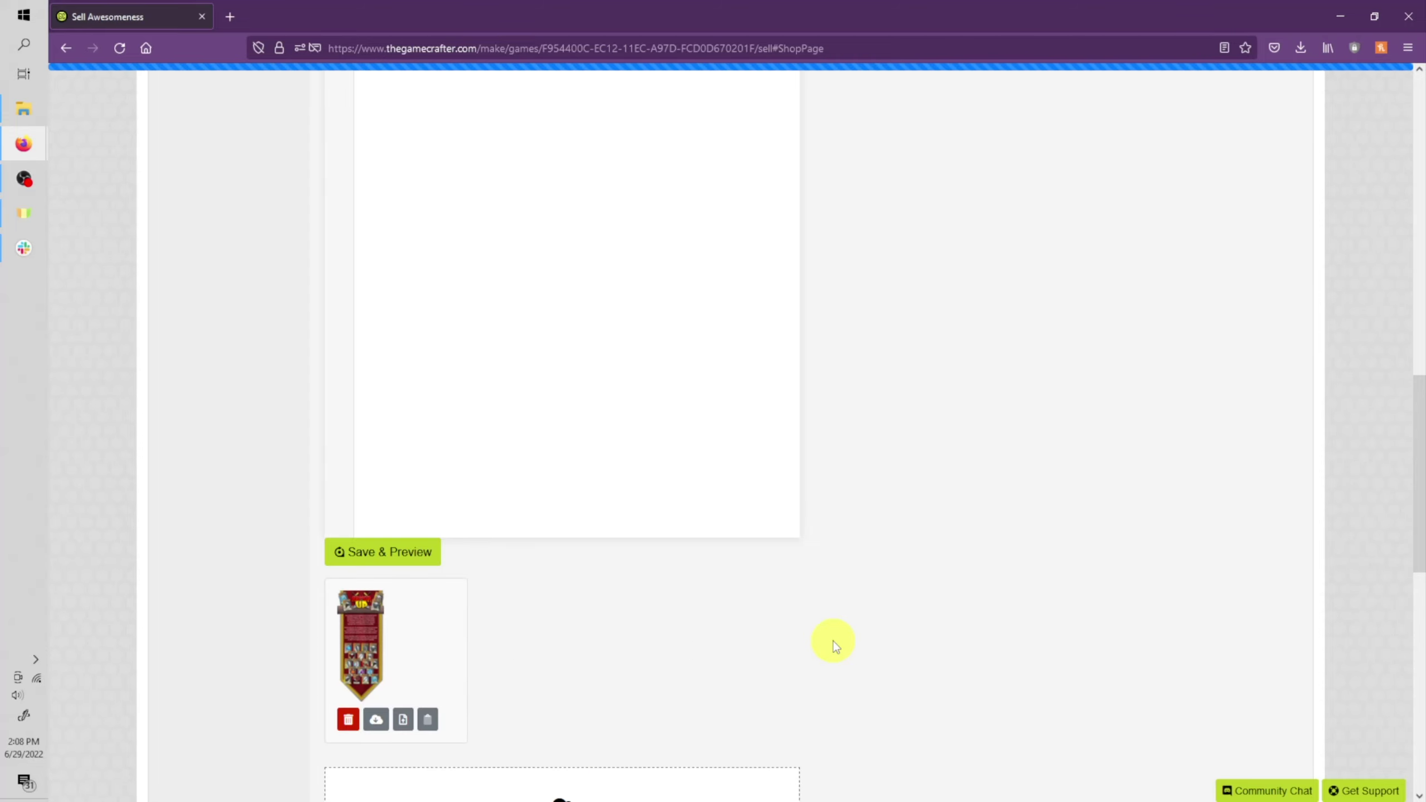
pyautogui.scroll(-10, 833, 641)
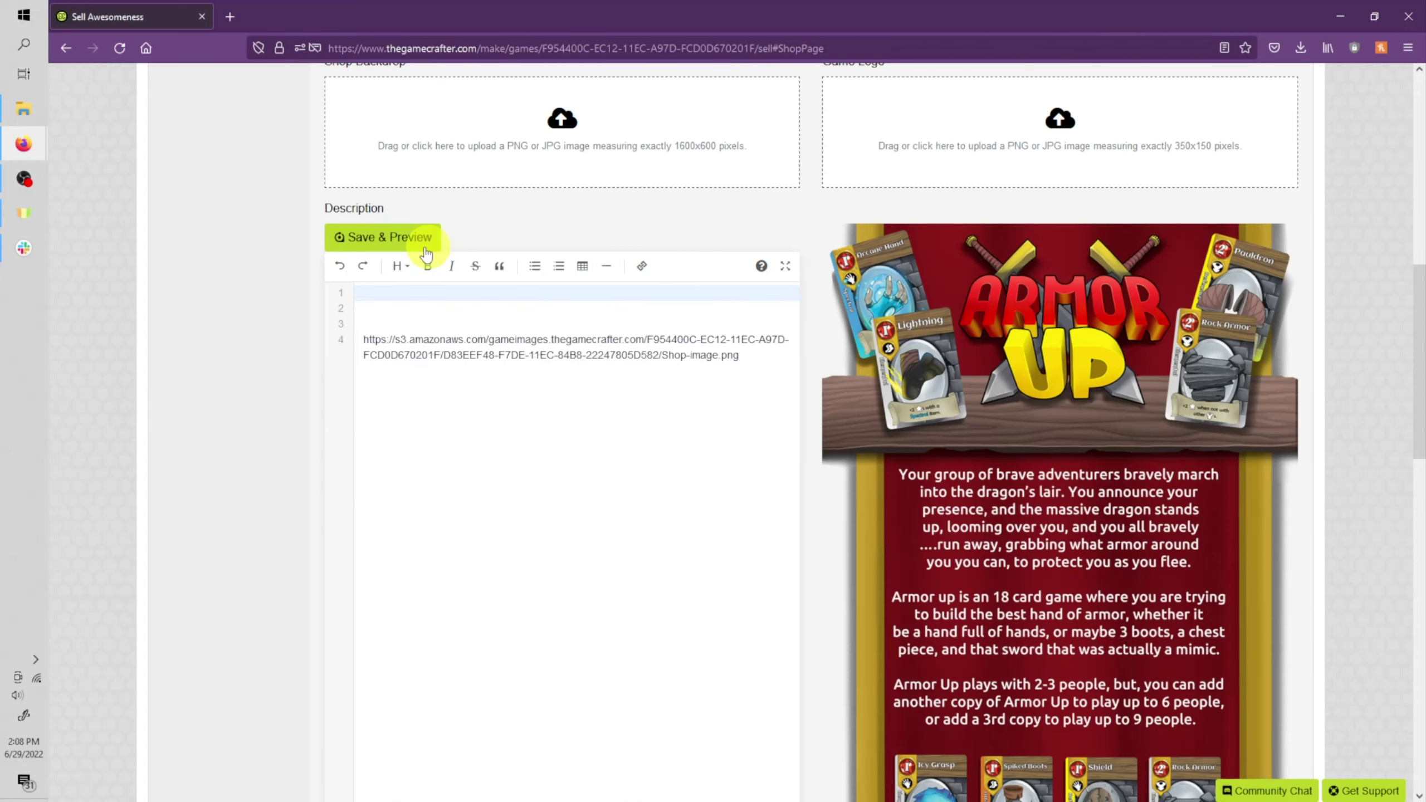
pyautogui.scroll(1, 771, 522)
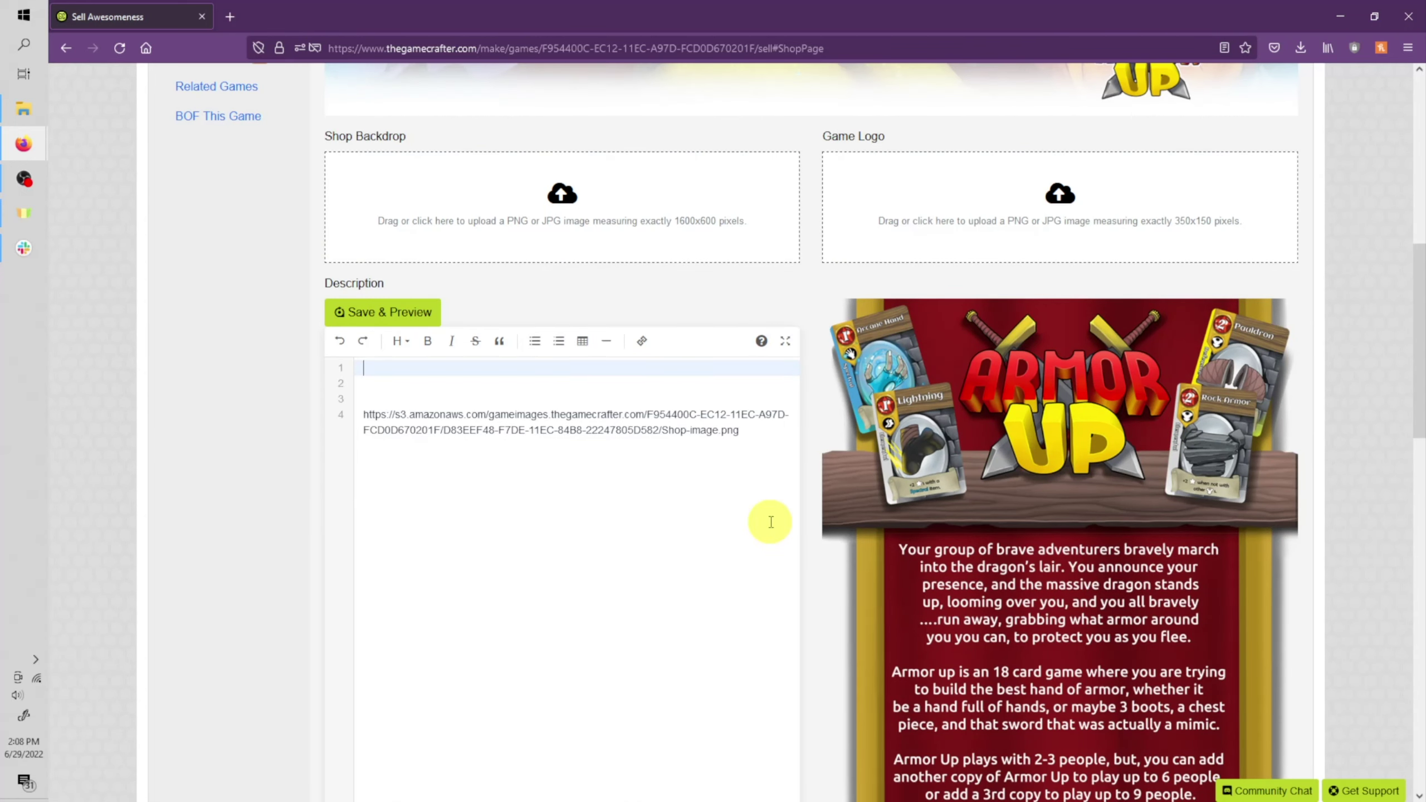
pyautogui.scroll(5, 771, 522)
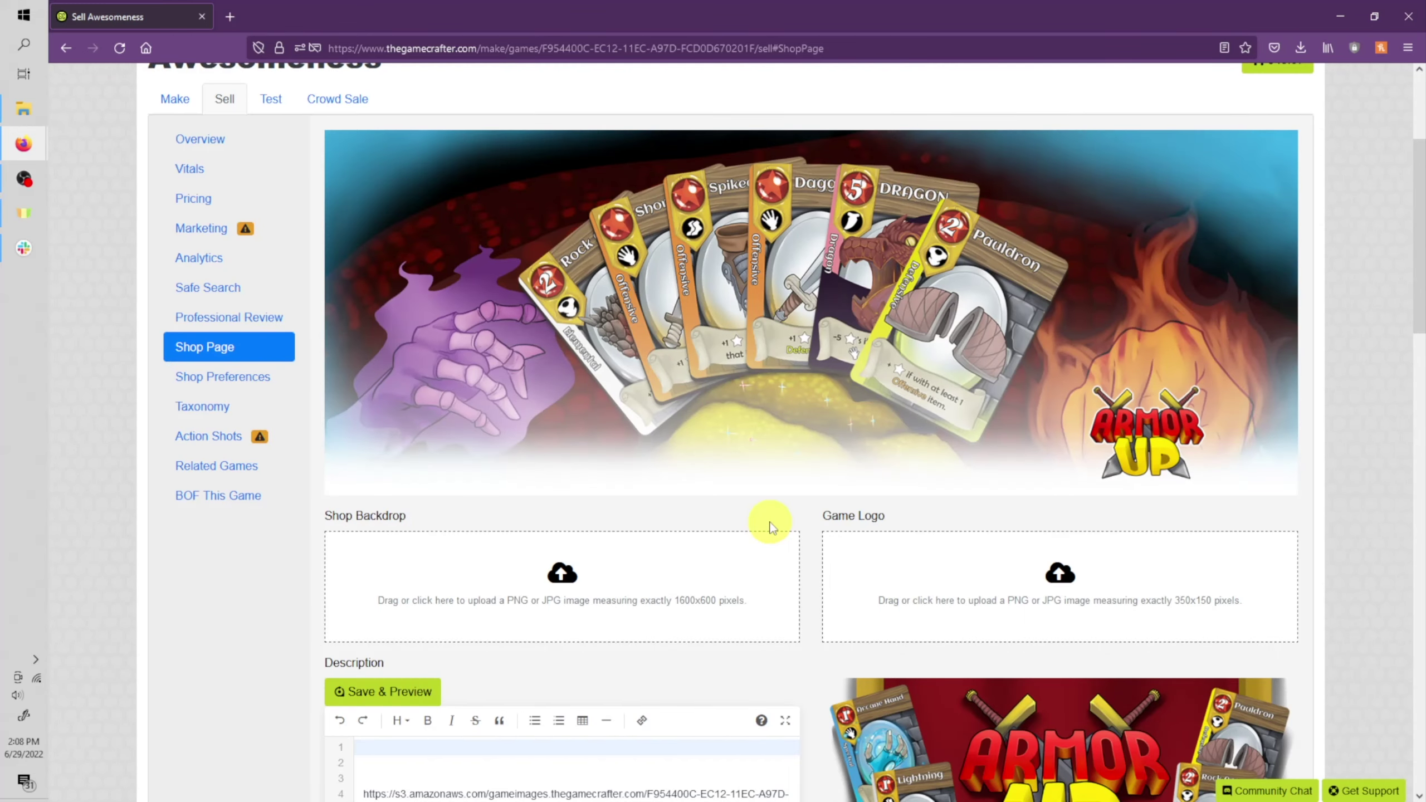
pyautogui.scroll(2, 770, 526)
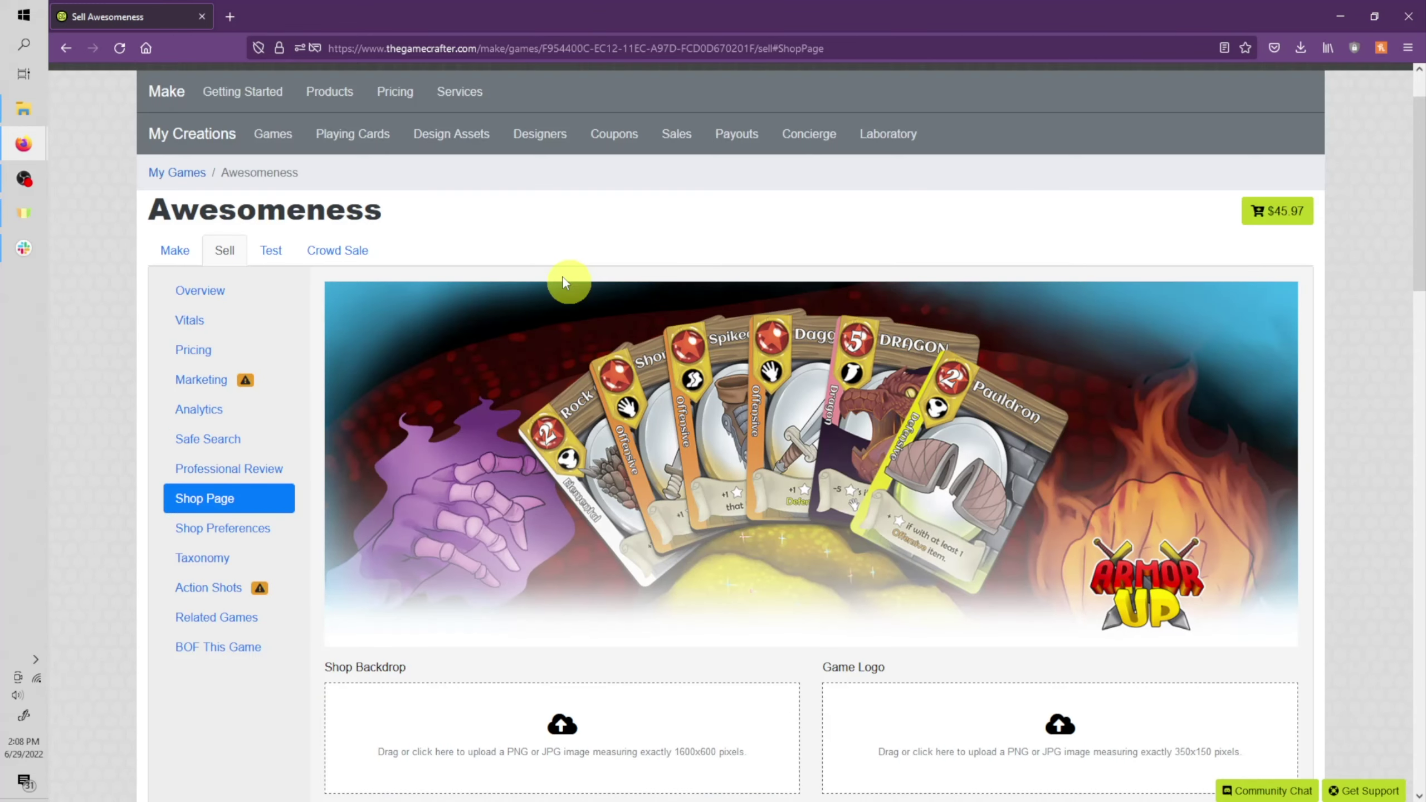
pyautogui.click(344, 212)
pyautogui.click(284, 18)
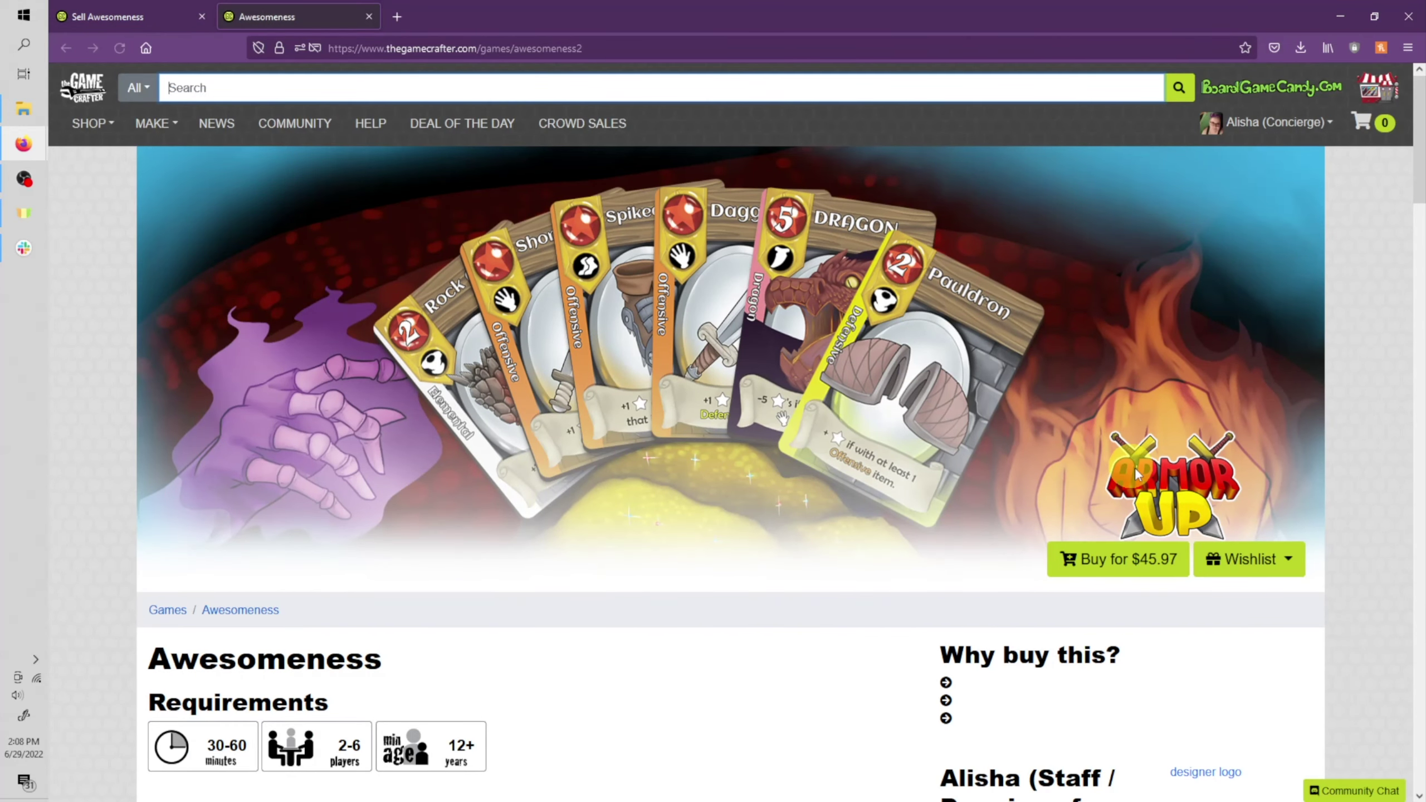
pyautogui.scroll(-10, 552, 370)
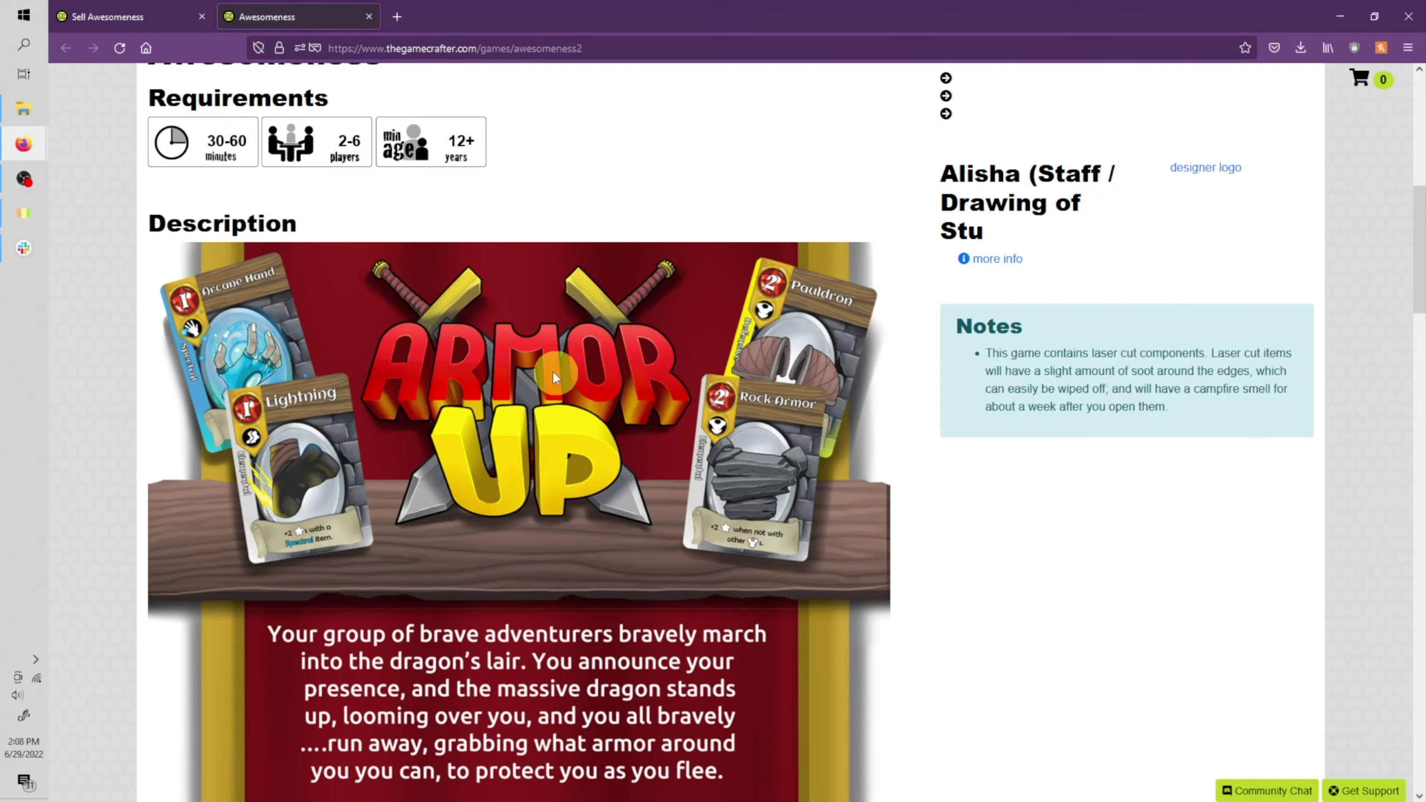
pyautogui.scroll(-9, 552, 376)
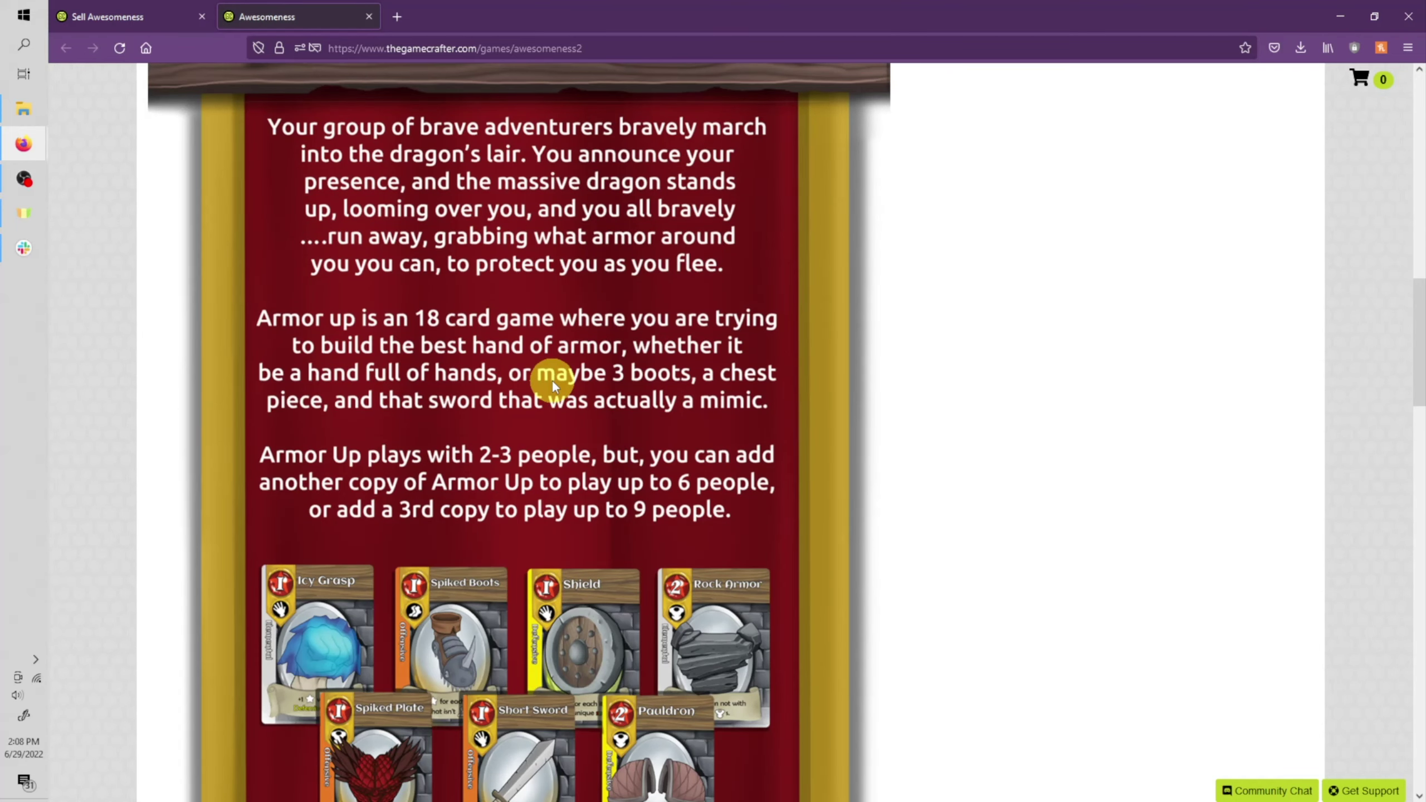
pyautogui.scroll(15, 551, 379)
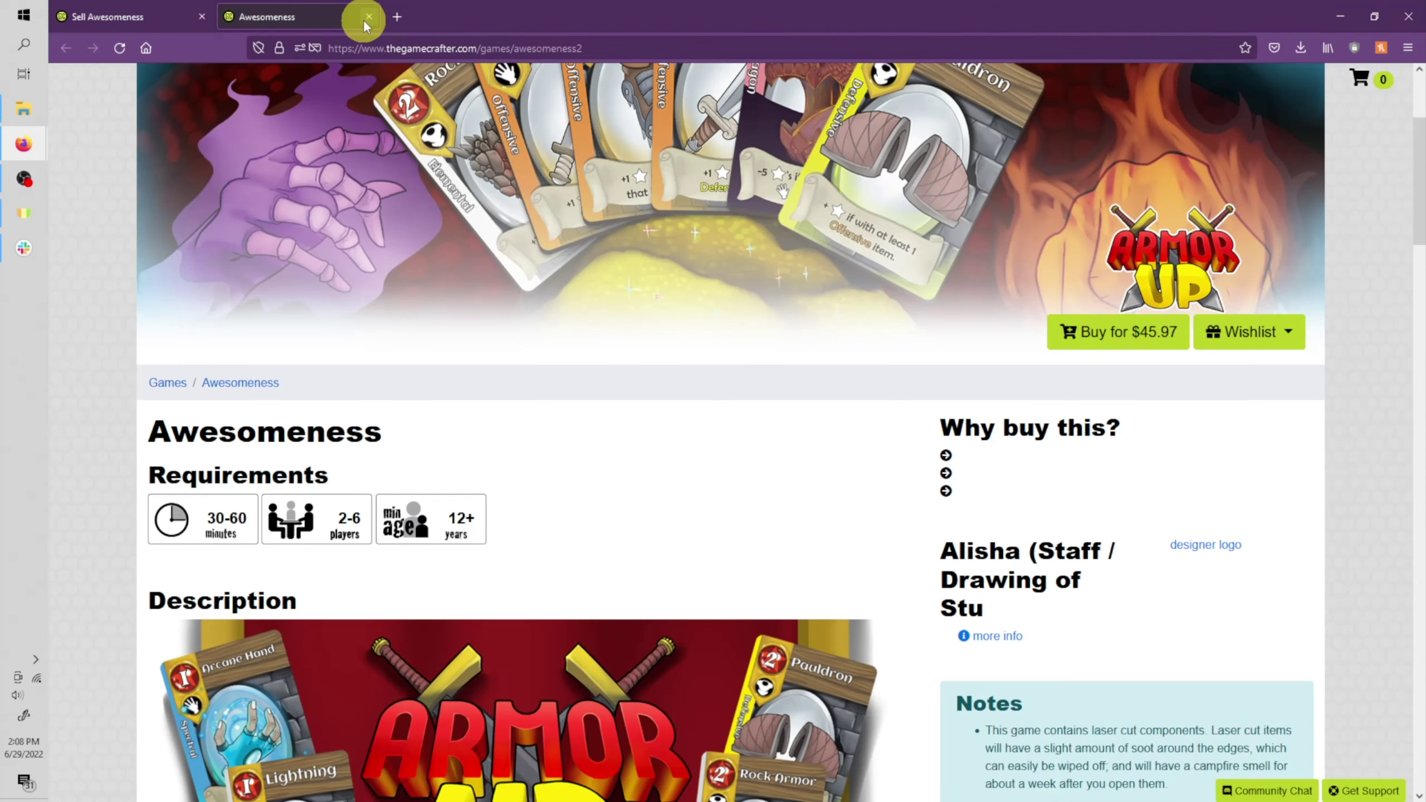
pyautogui.click(368, 17)
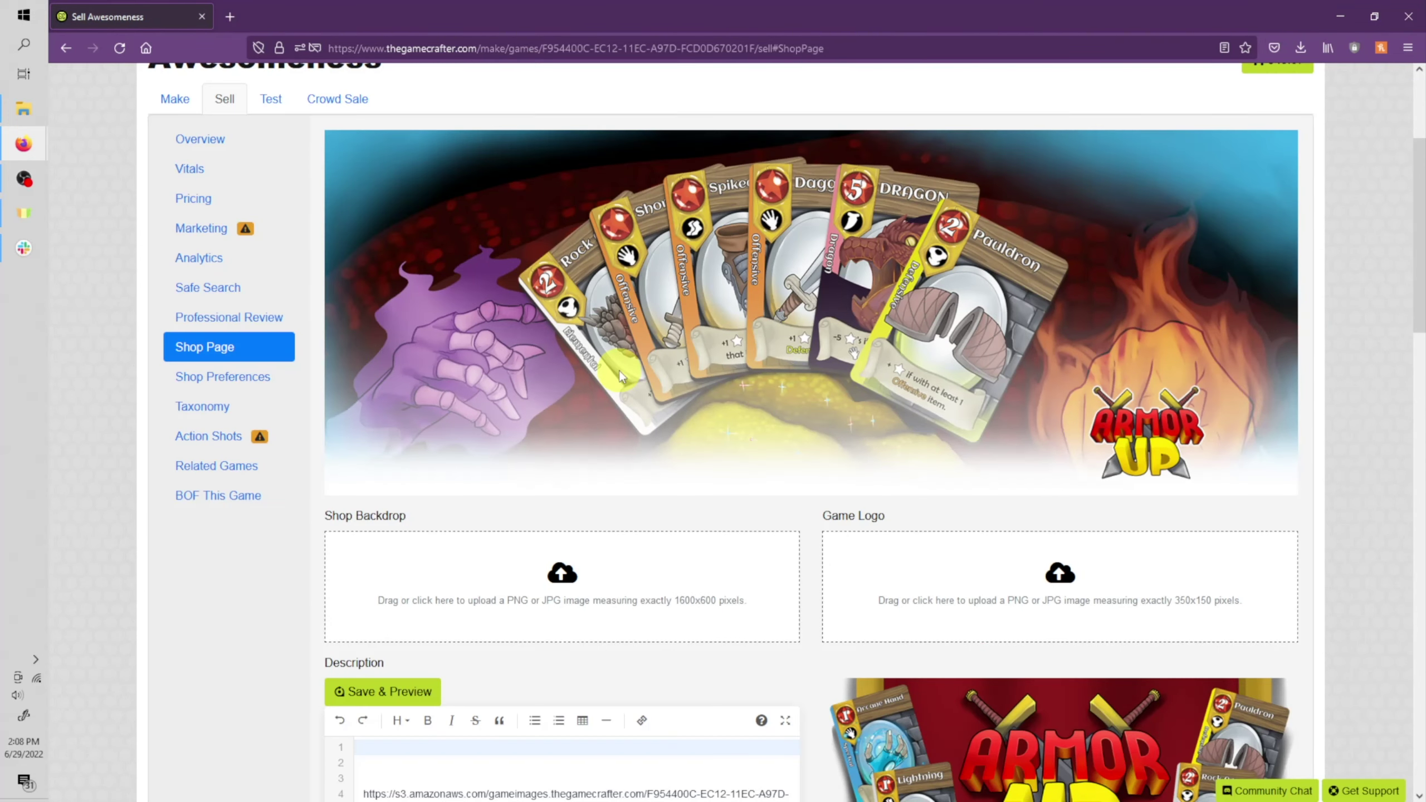
pyautogui.scroll(-3, 619, 371)
pyautogui.click(245, 231)
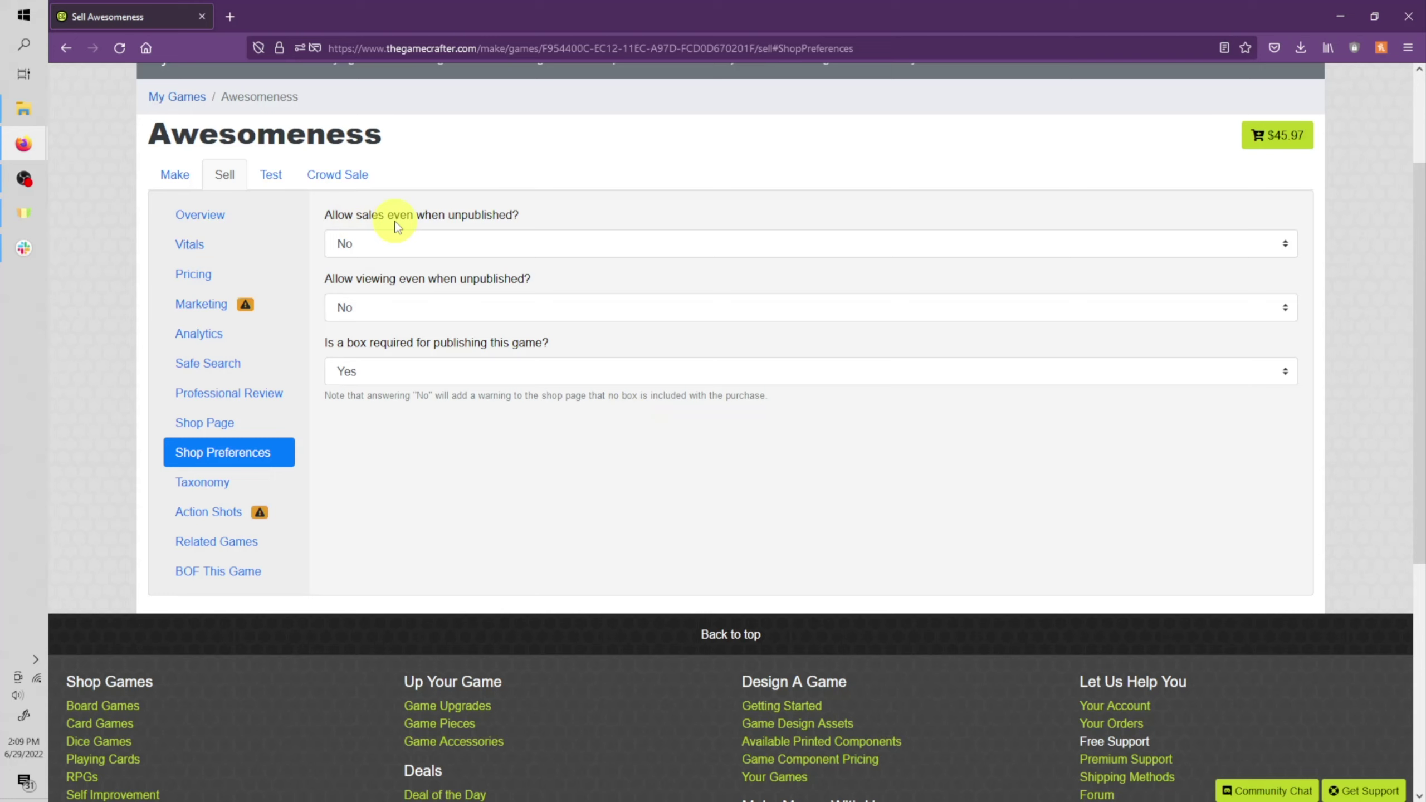
pyautogui.click(498, 241)
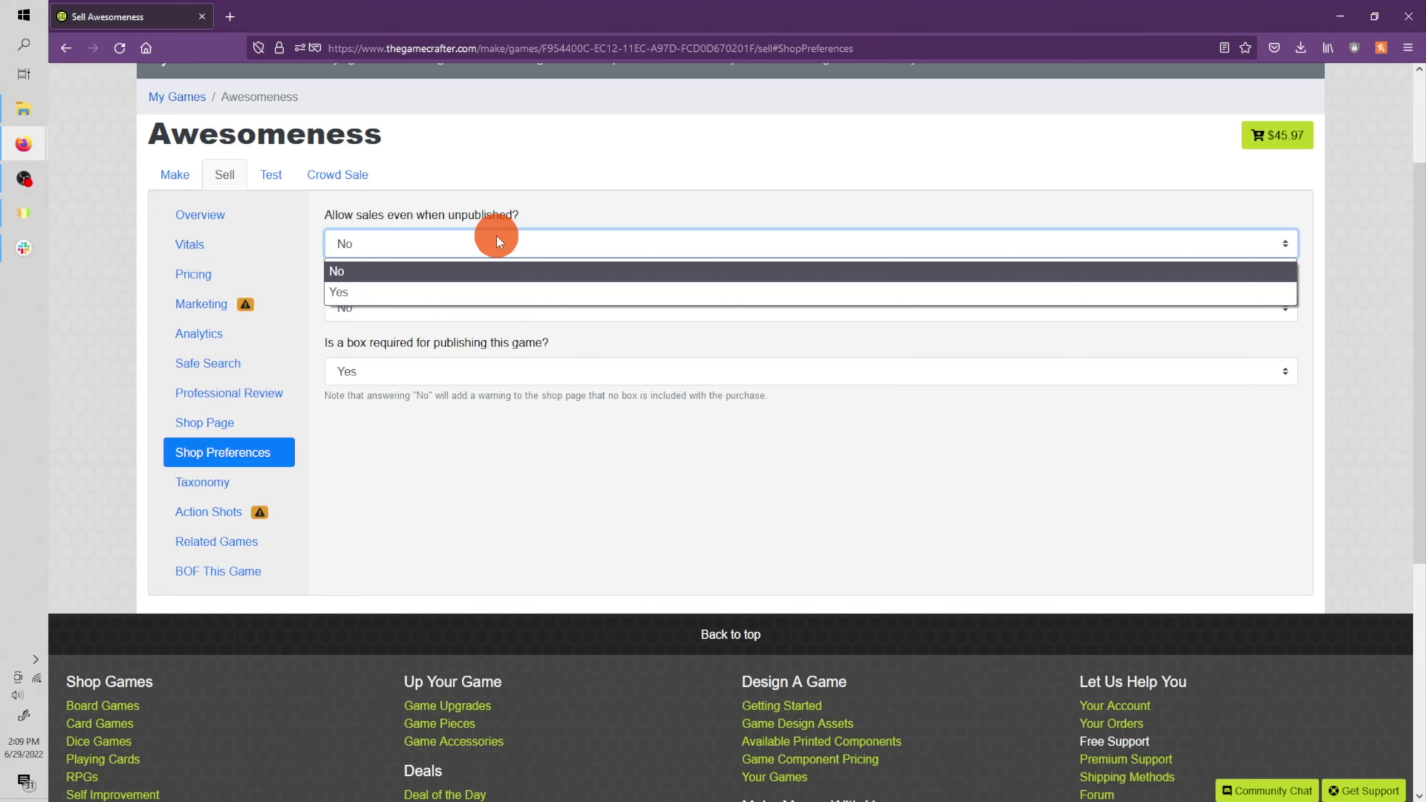
pyautogui.click(495, 235)
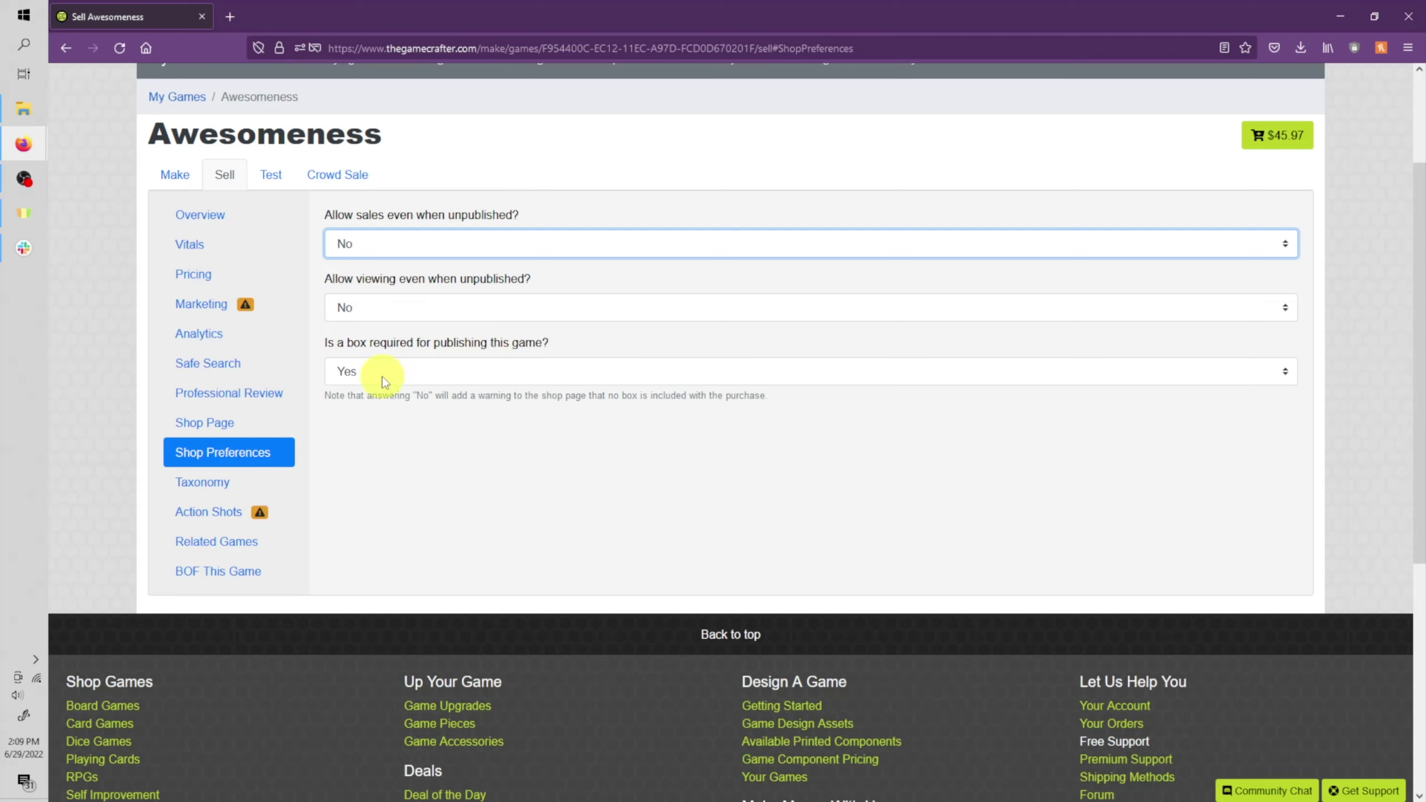
pyautogui.click(352, 369)
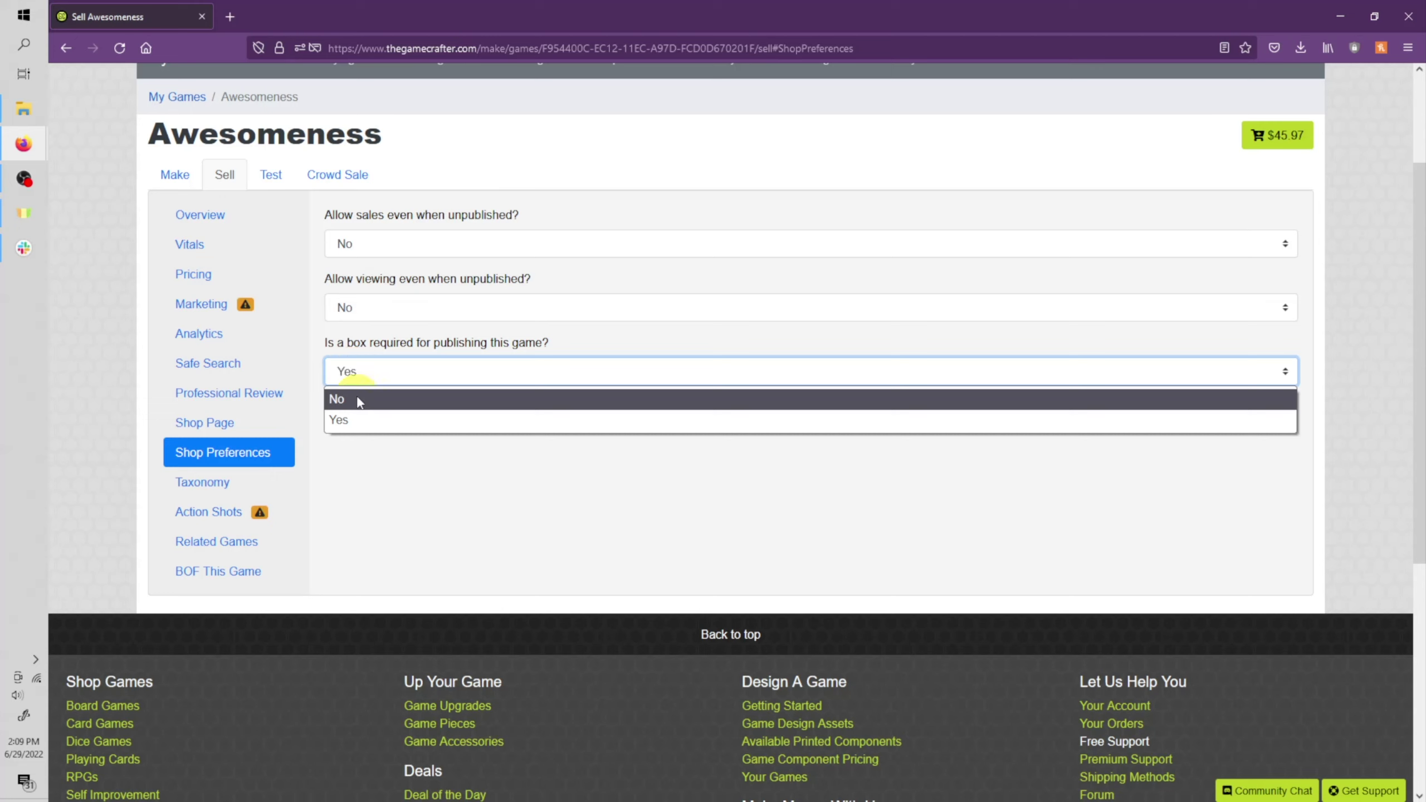
pyautogui.click(512, 428)
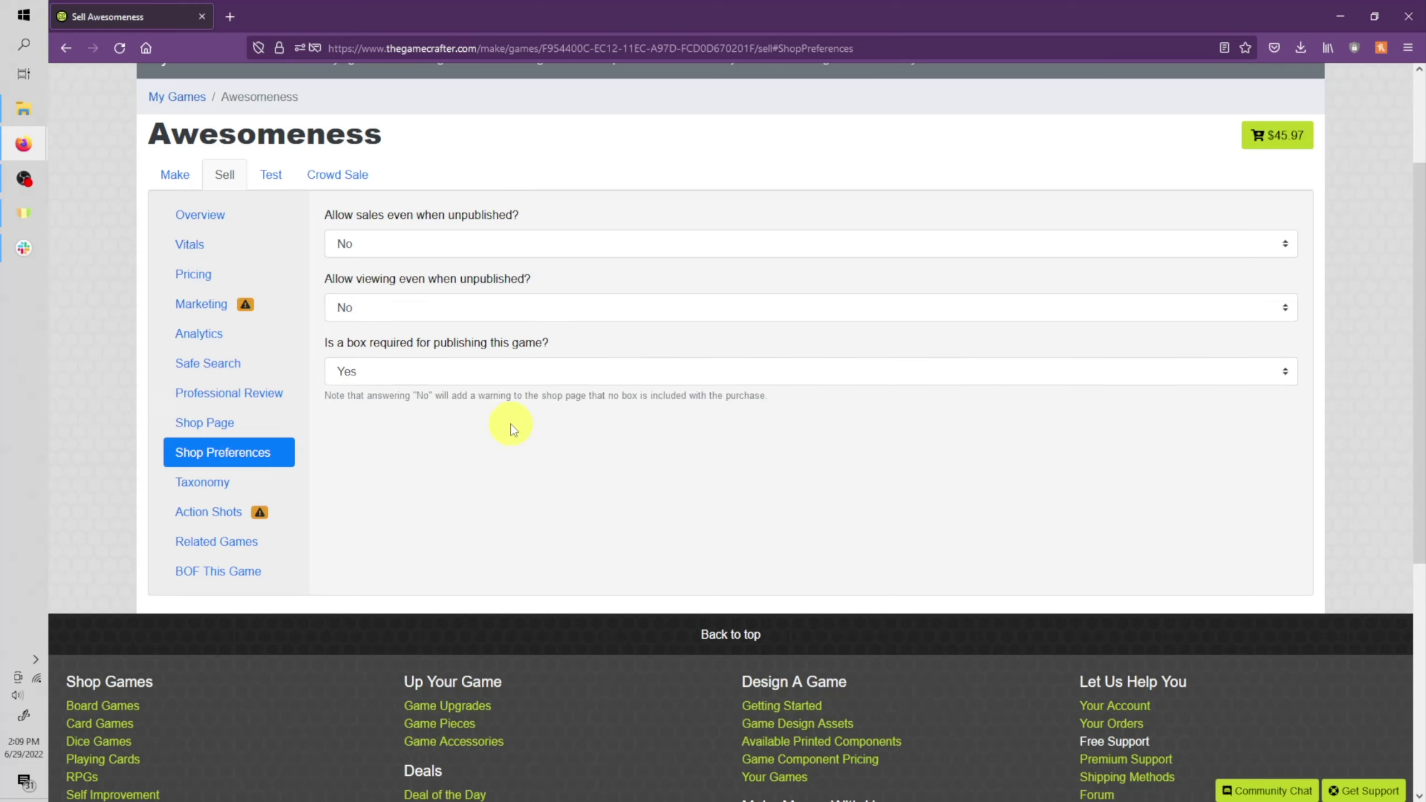
# - In Taxonomy, browse shop departments, briefly picking Tarot and Oracles before returning to Games
pyautogui.scroll(-1, 206, 419)
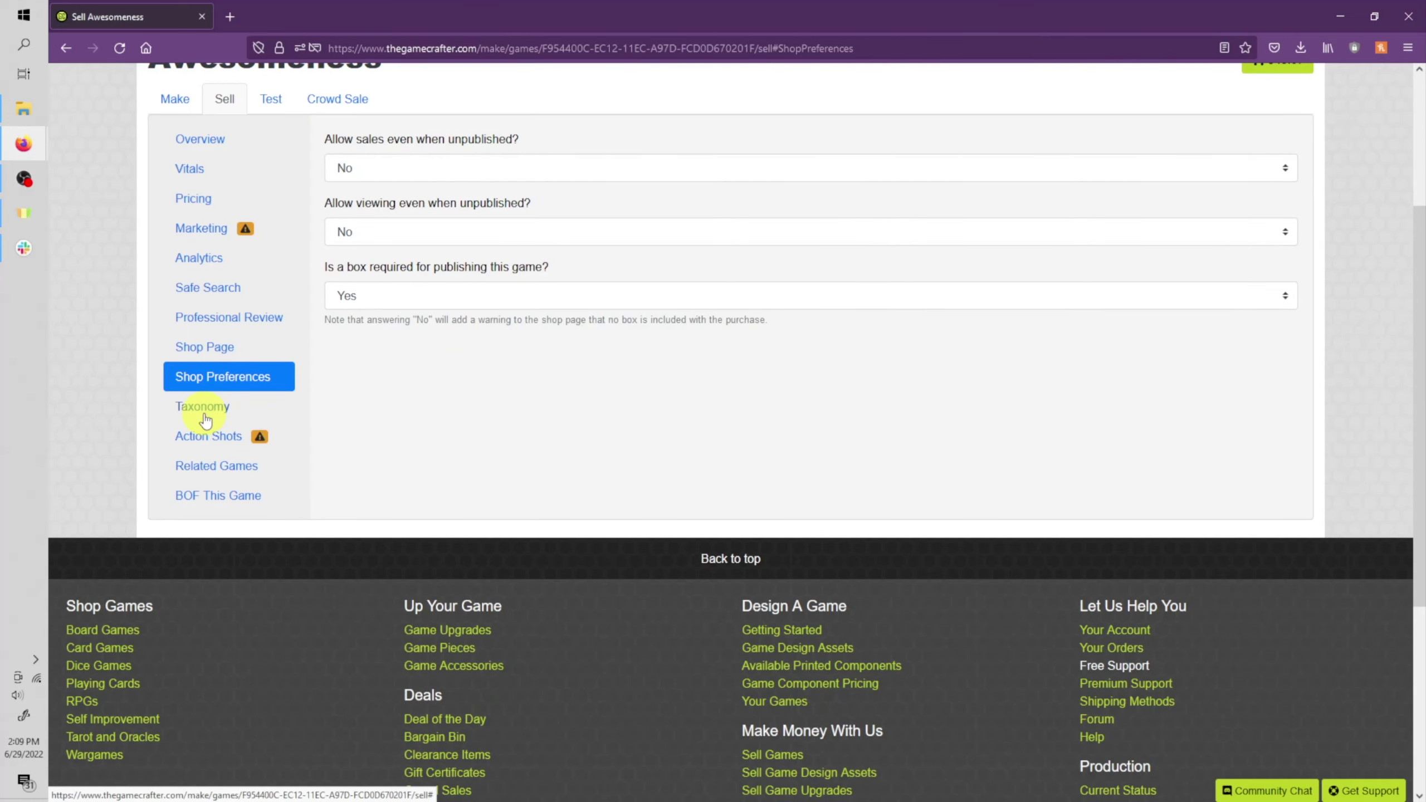
pyautogui.click(206, 420)
pyautogui.scroll(1, 490, 486)
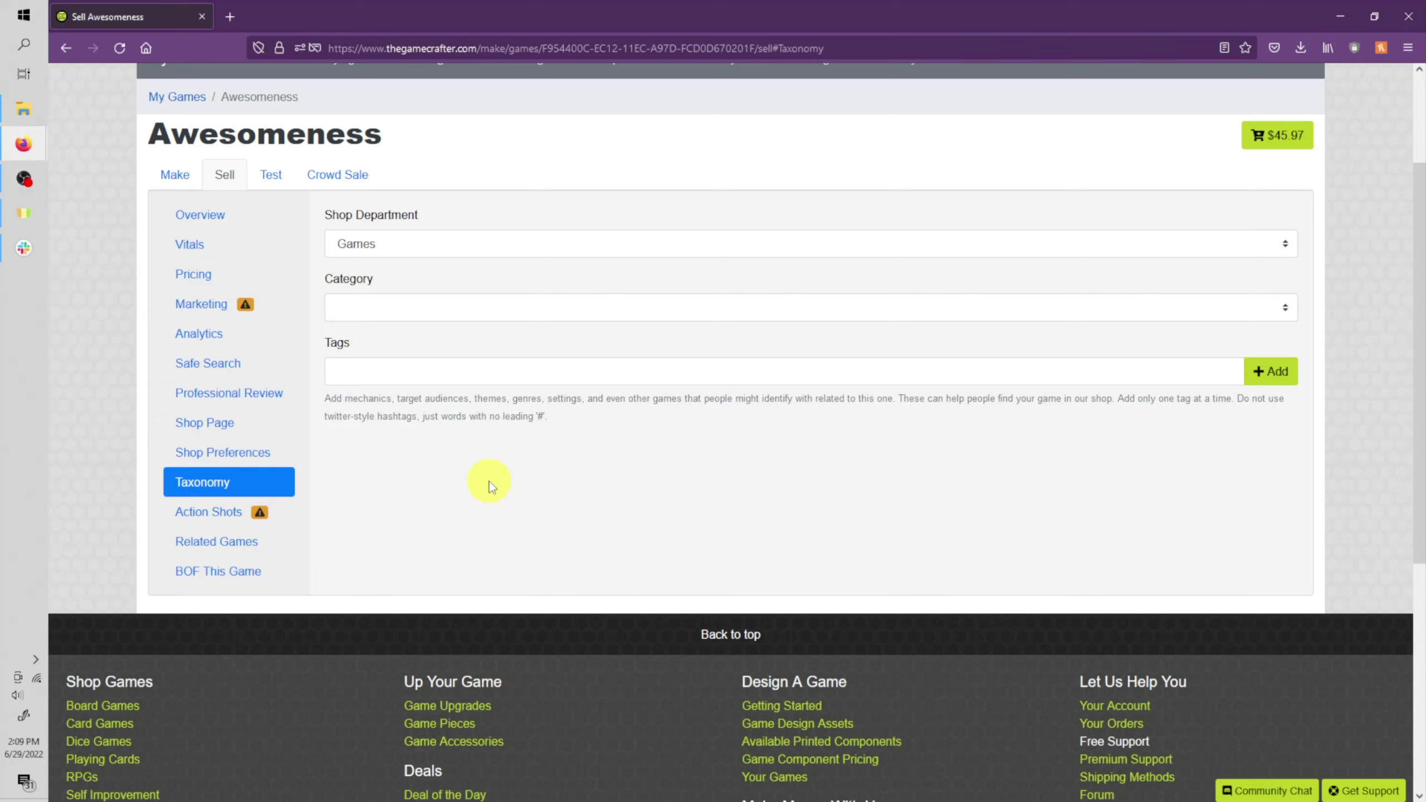
pyautogui.click(409, 245)
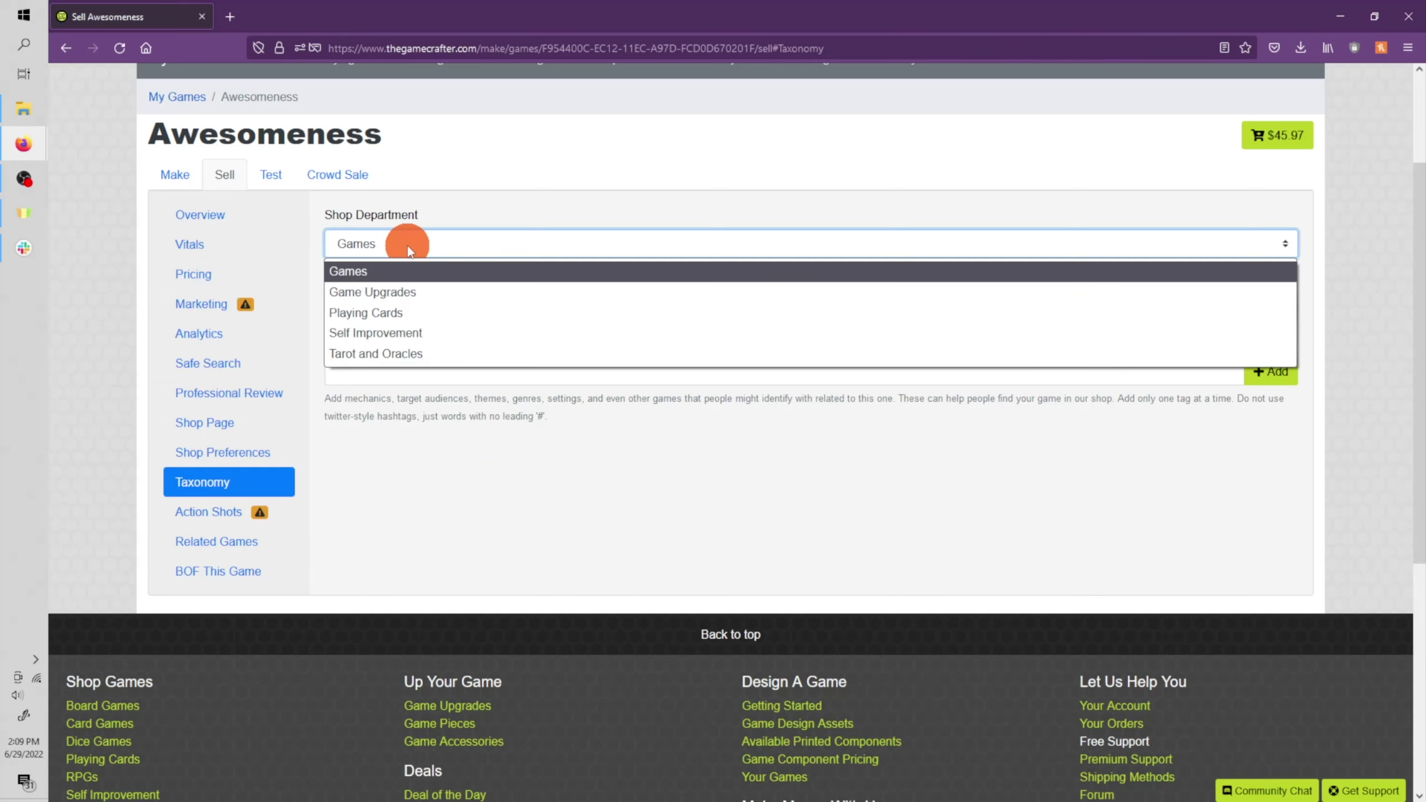
pyautogui.click(453, 353)
pyautogui.click(382, 307)
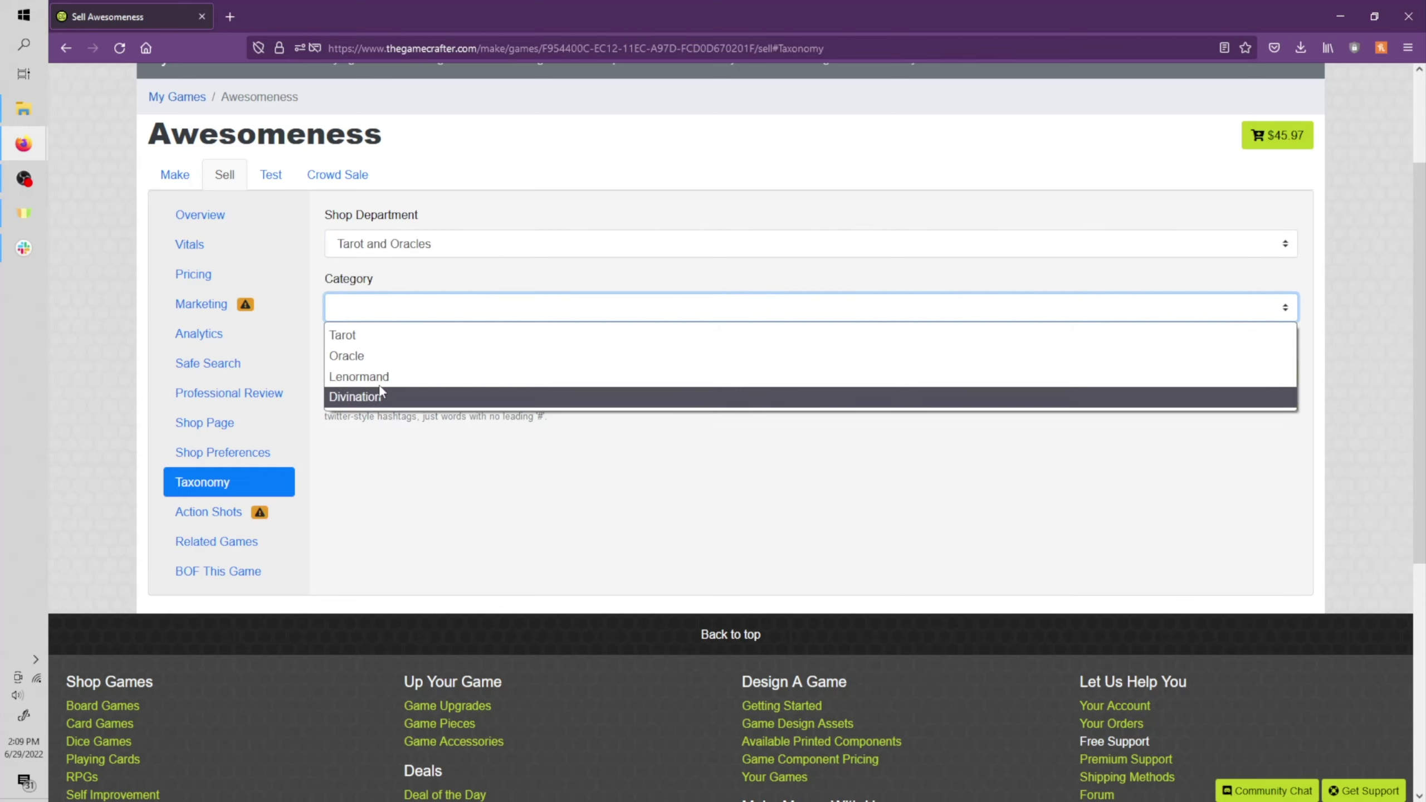
pyautogui.click(370, 308)
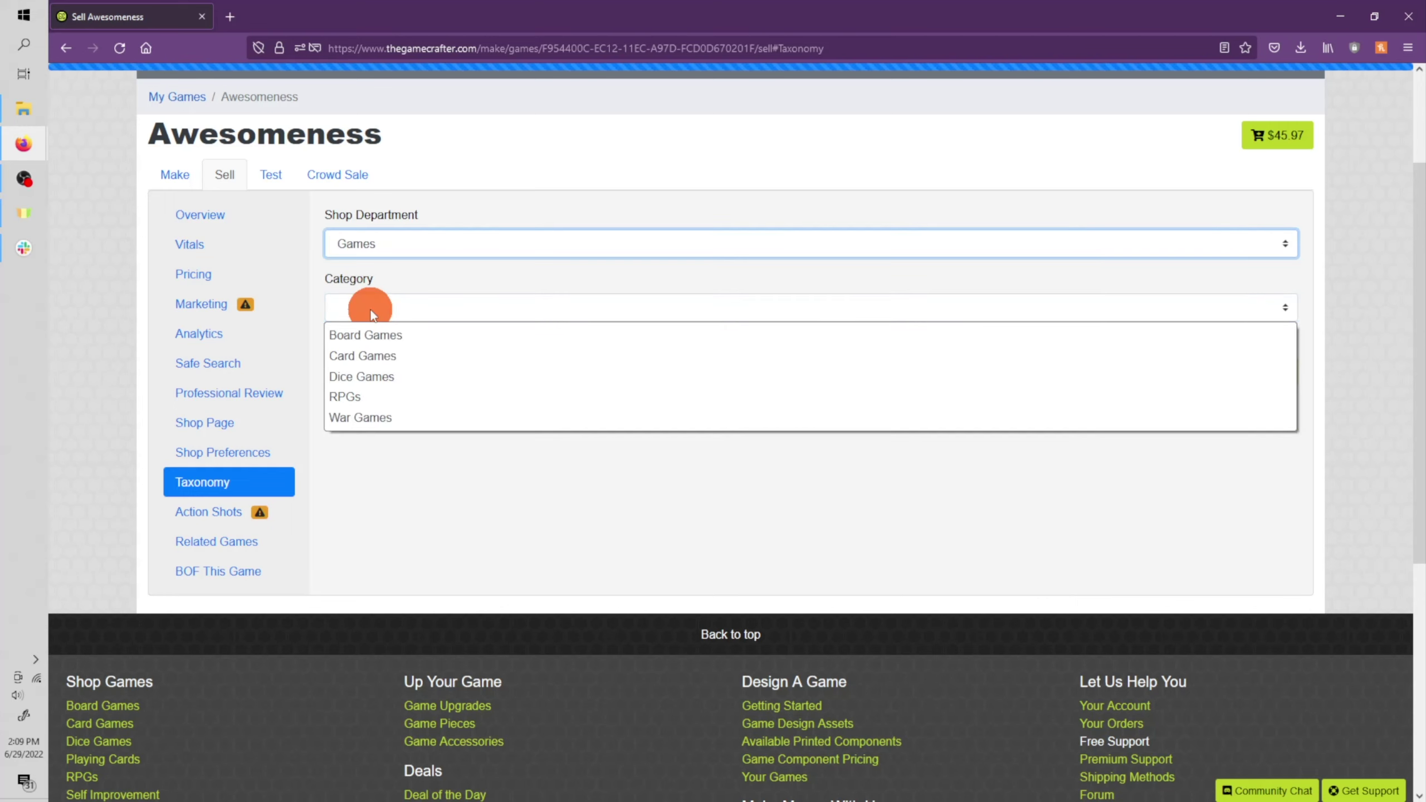
# - Confirm the Games department, choose the Board Games category, then go to Action Shots
pyautogui.click(386, 244)
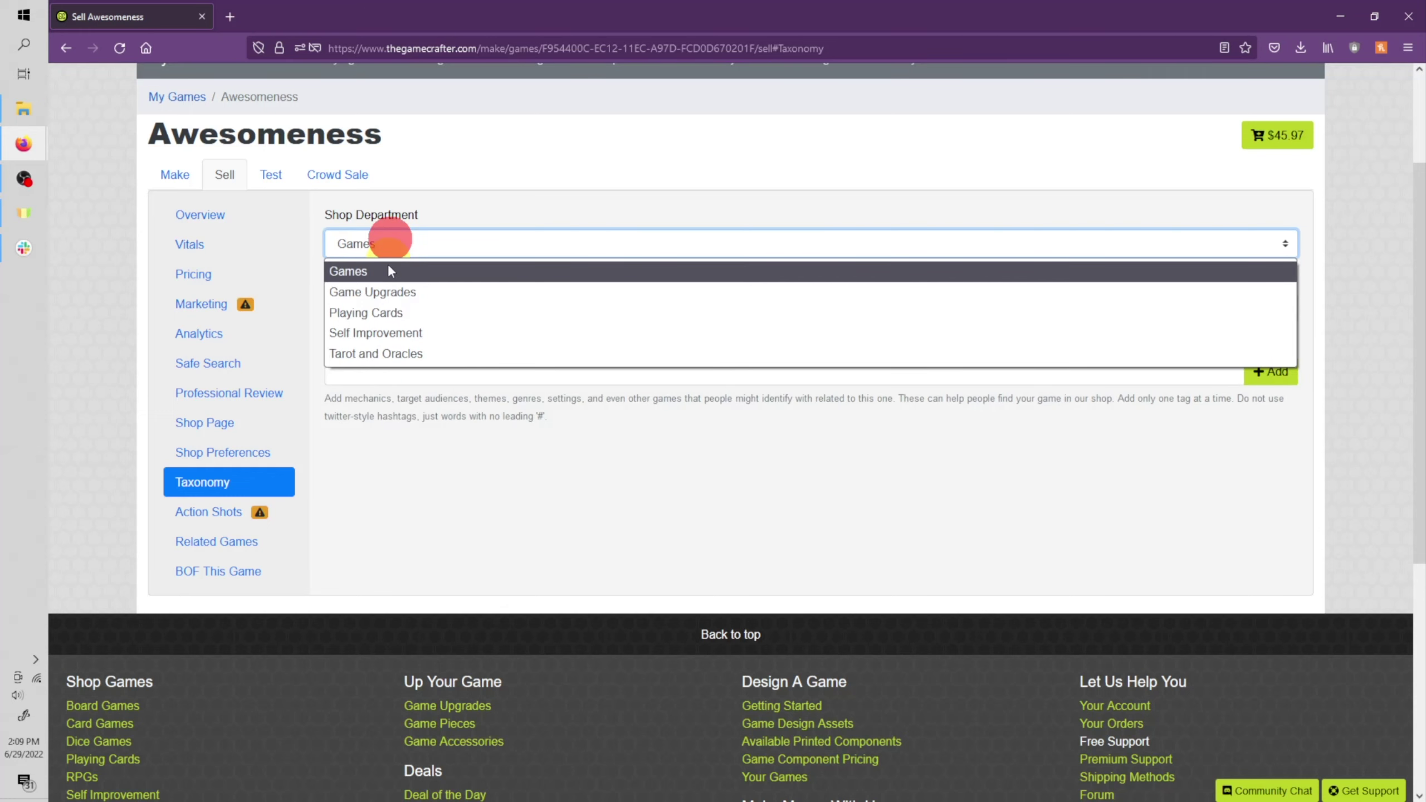
pyautogui.click(389, 292)
pyautogui.click(370, 309)
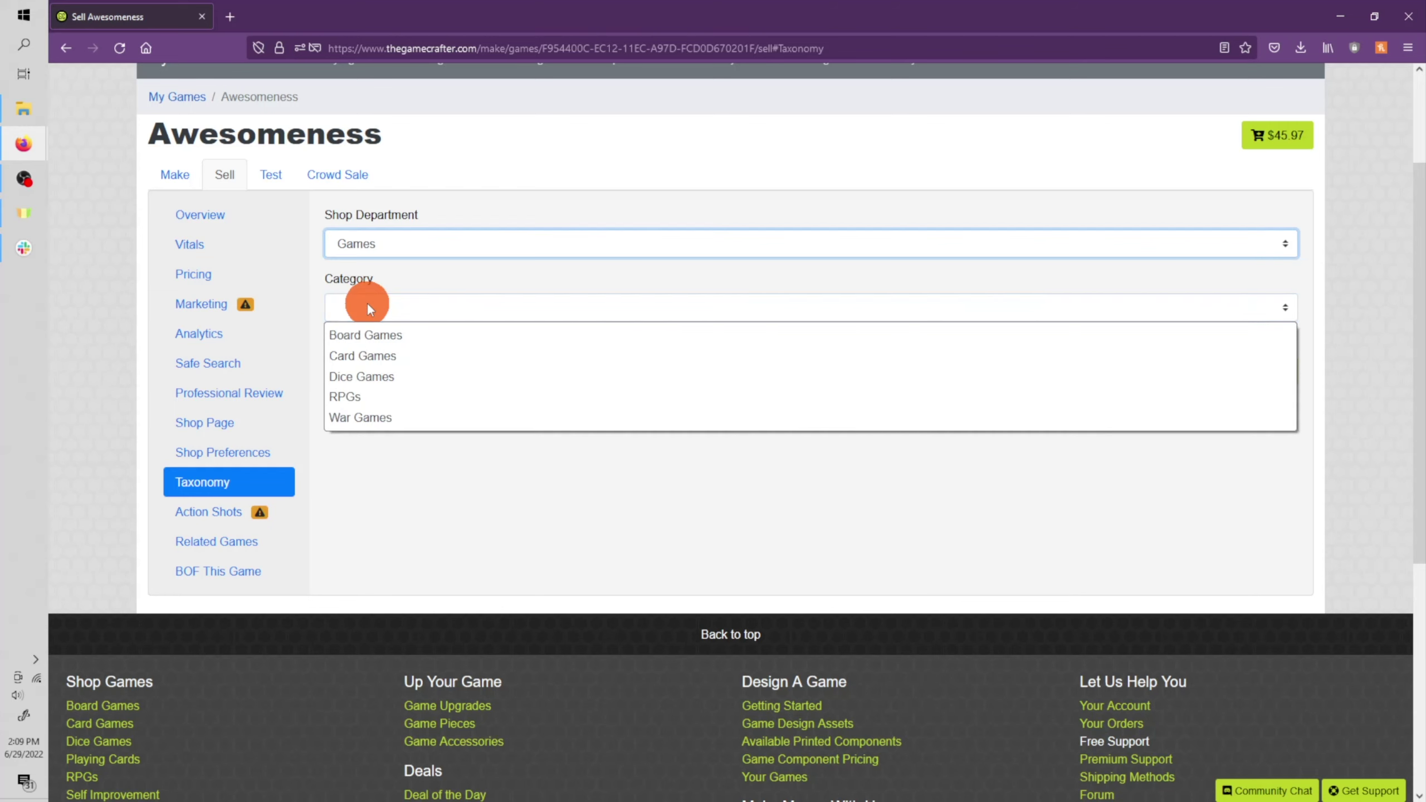
pyautogui.click(393, 335)
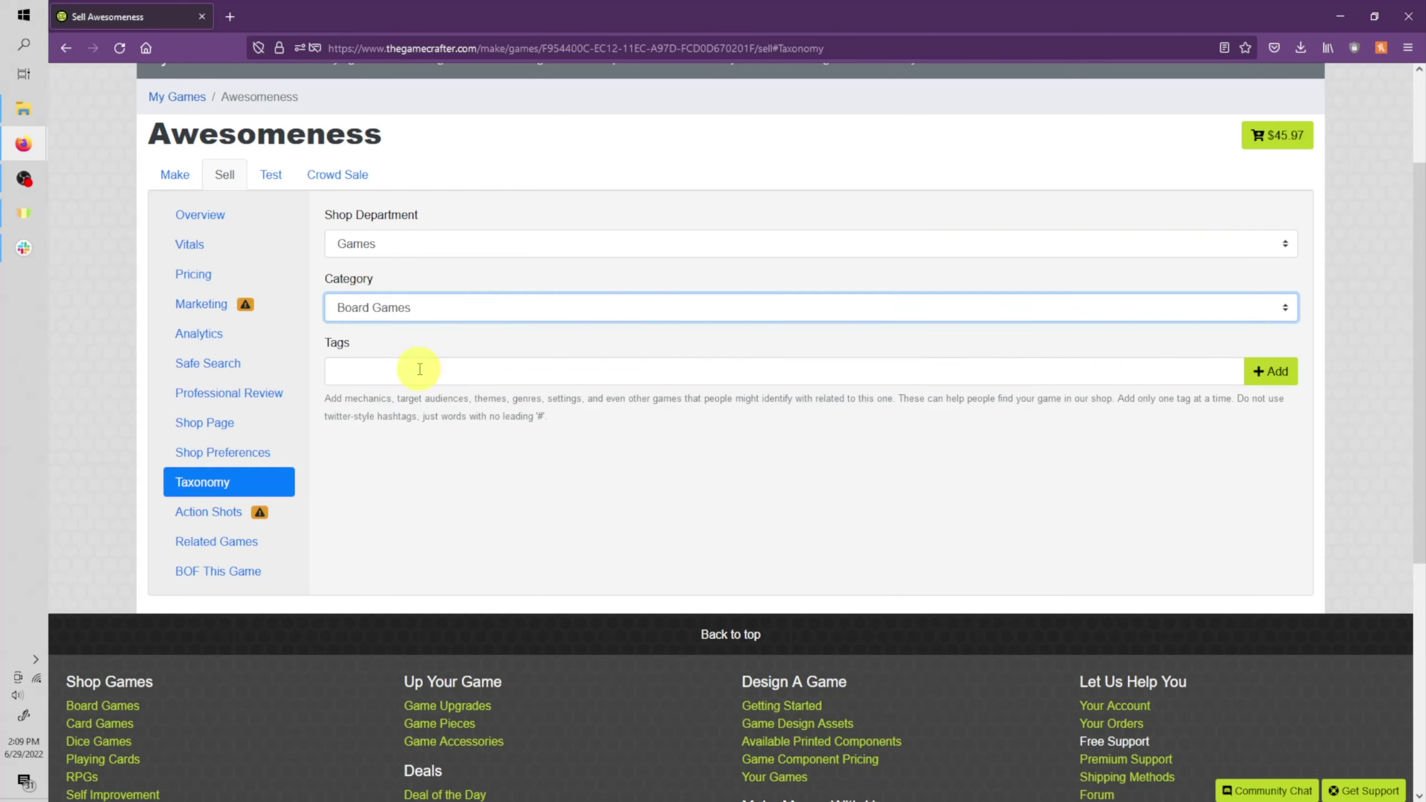
pyautogui.click(646, 371)
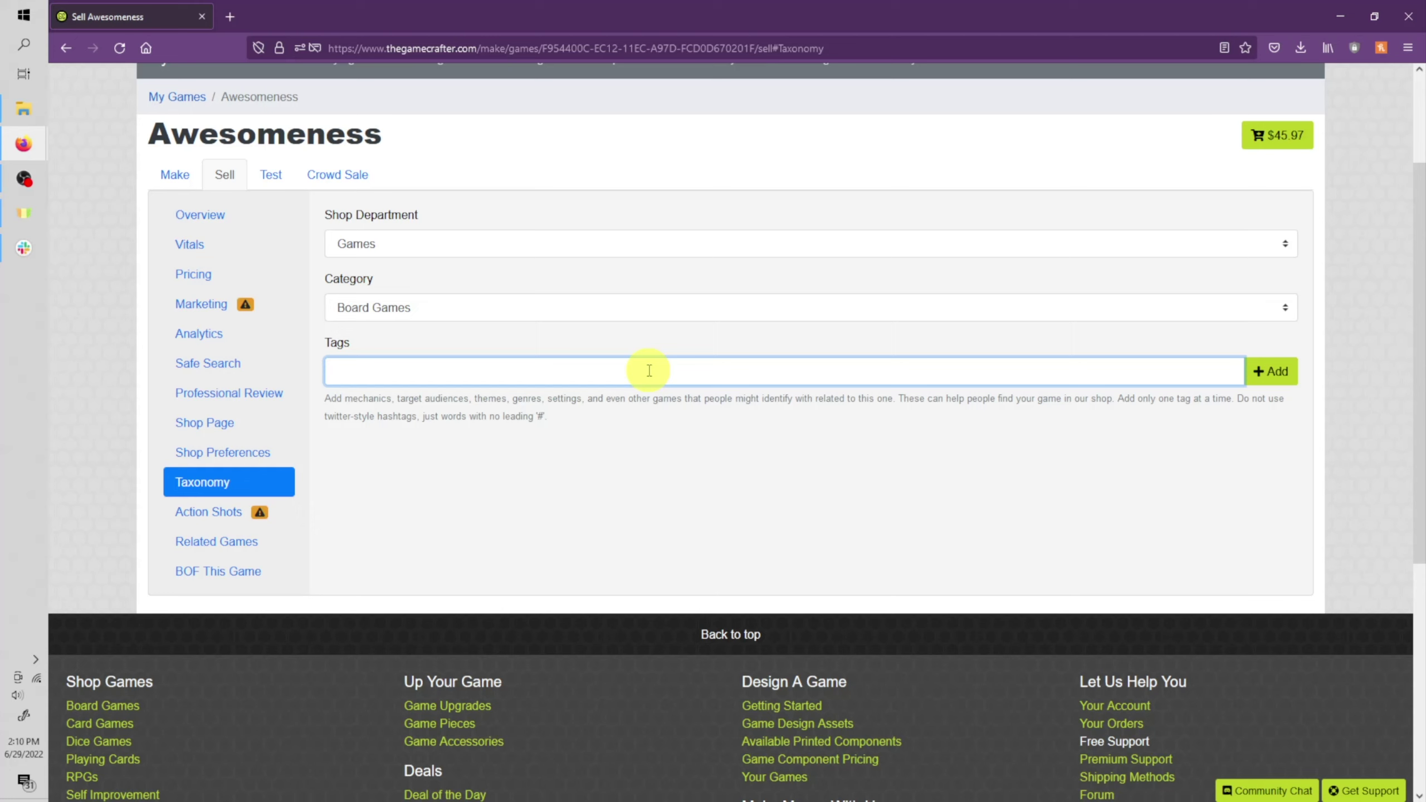
pyautogui.click(222, 515)
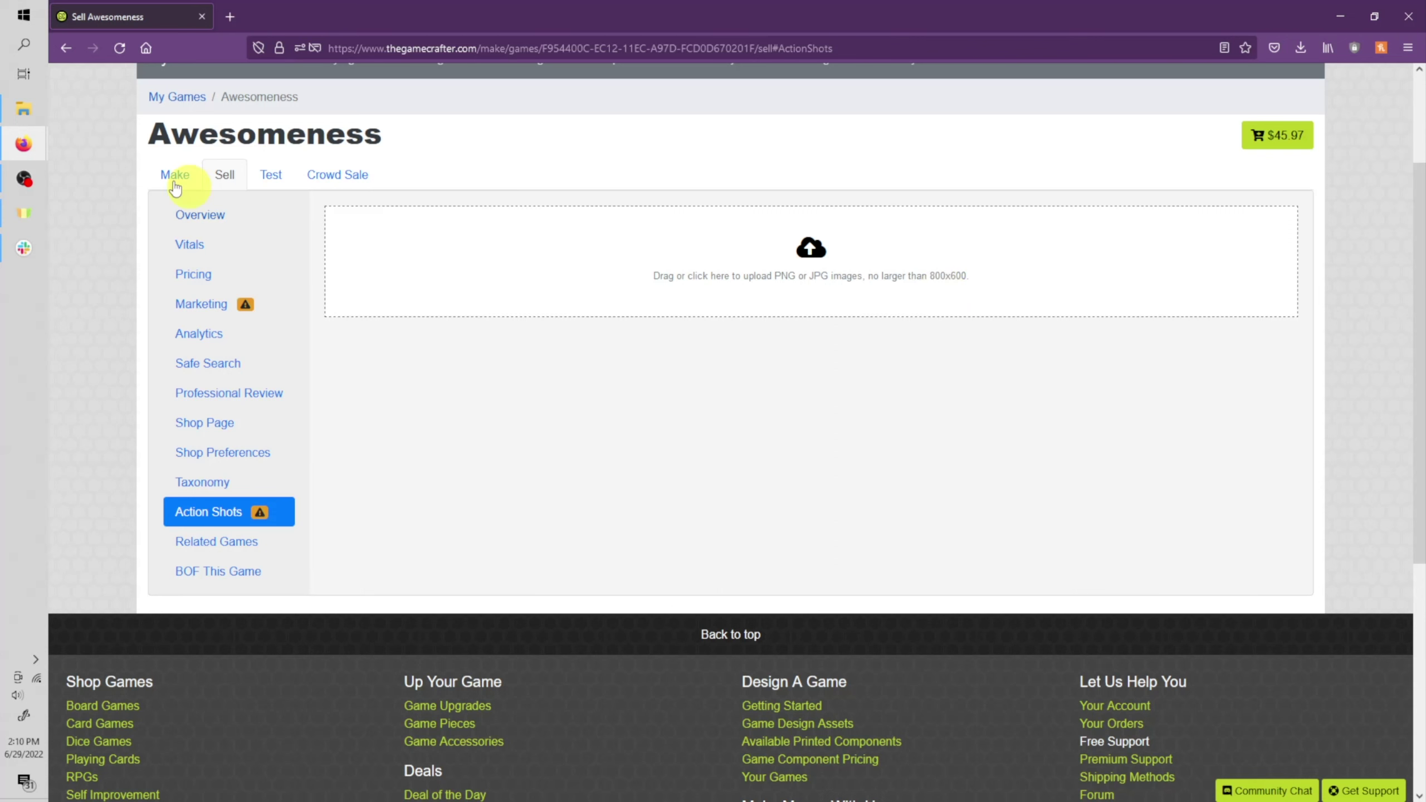
# - Upload three gameplay photos as action shots and set the second one's sequence to 3
pyautogui.click(25, 104)
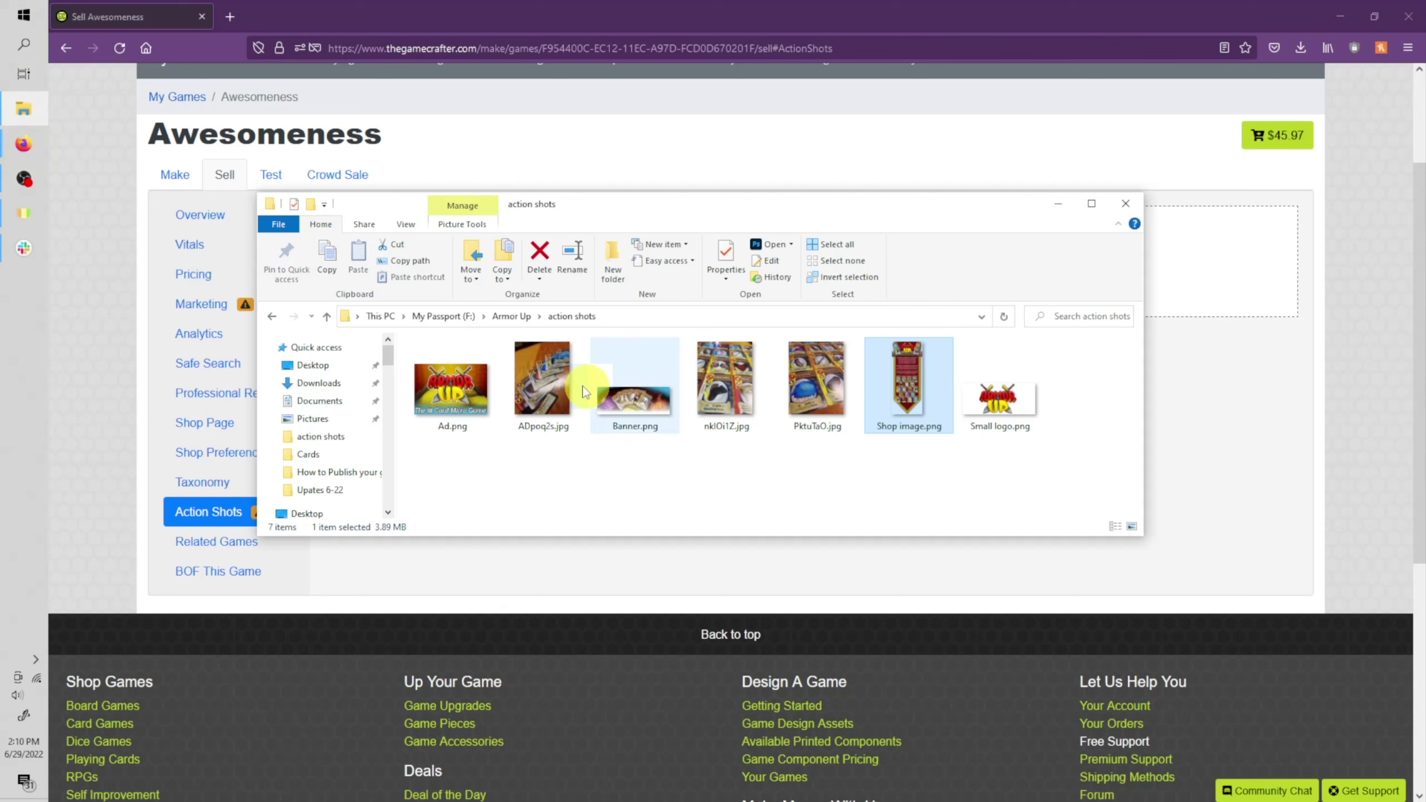
pyautogui.click(542, 382)
pyautogui.keyDown('ctrl'); pyautogui.click(724, 382); pyautogui.keyUp('ctrl')
pyautogui.keyDown('ctrl'); pyautogui.click(816, 382); pyautogui.keyUp('ctrl')
pyautogui.moveTo(808, 204); pyautogui.dragTo(815, 371)
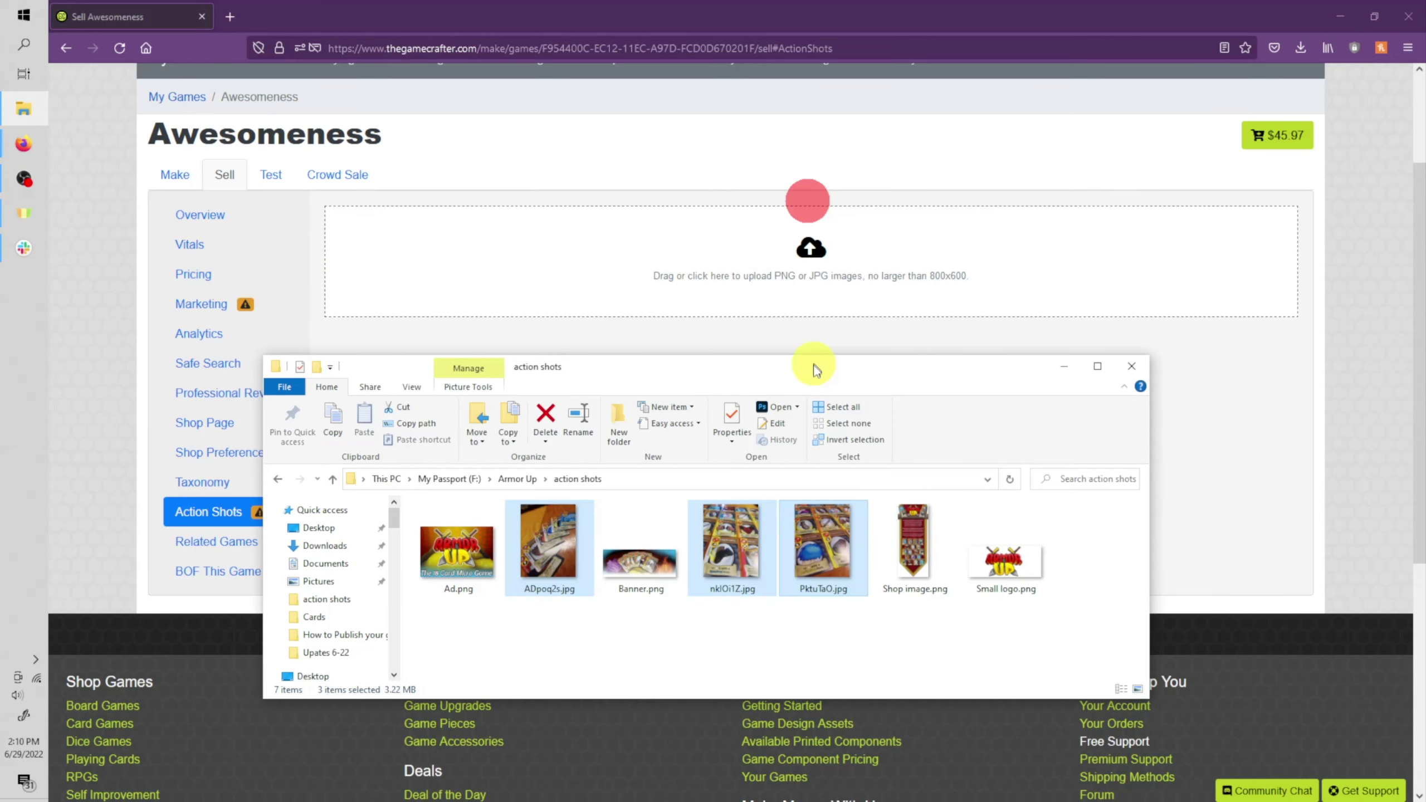
pyautogui.moveTo(822, 542); pyautogui.dragTo(808, 264)
pyautogui.click(894, 21)
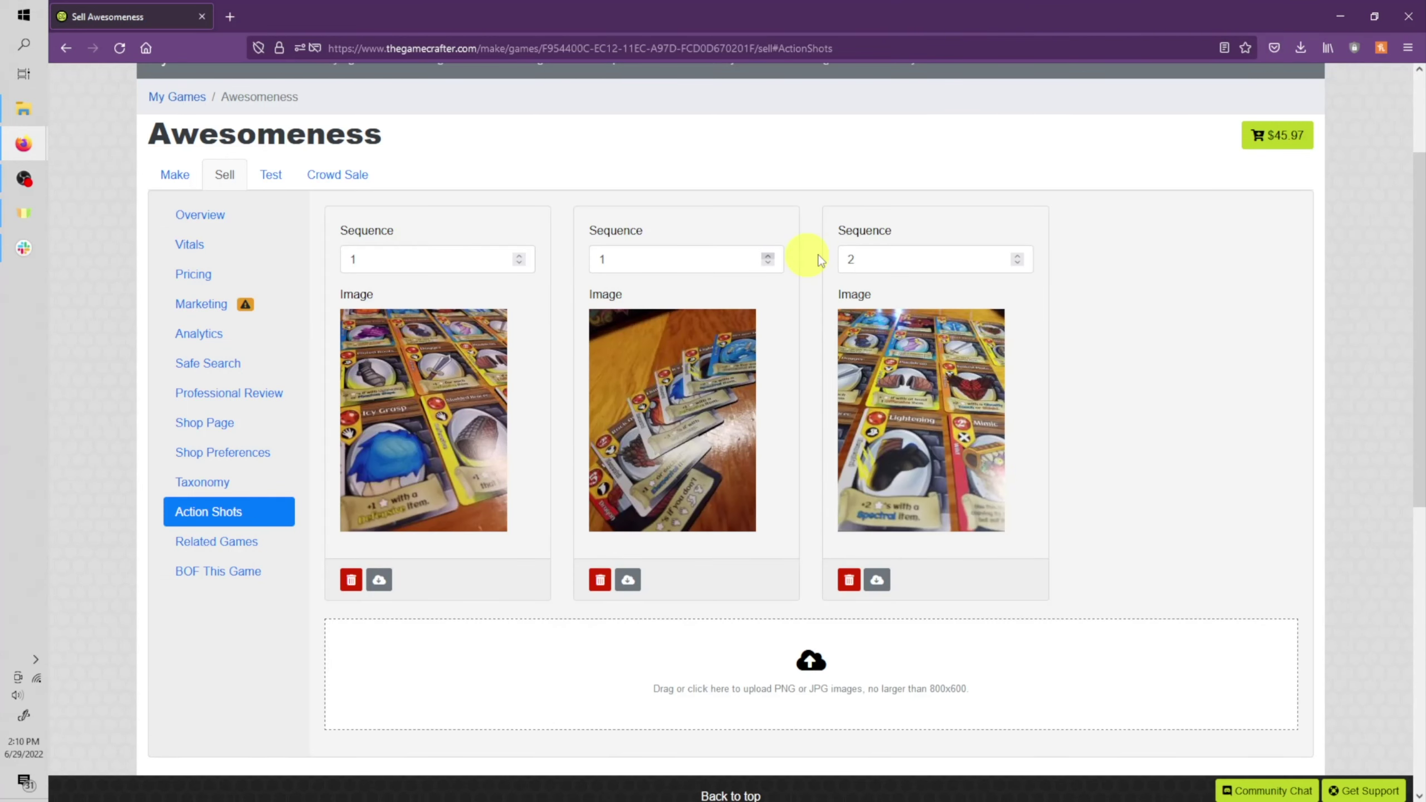
pyautogui.doubleClick(641, 263)
pyautogui.write('3')
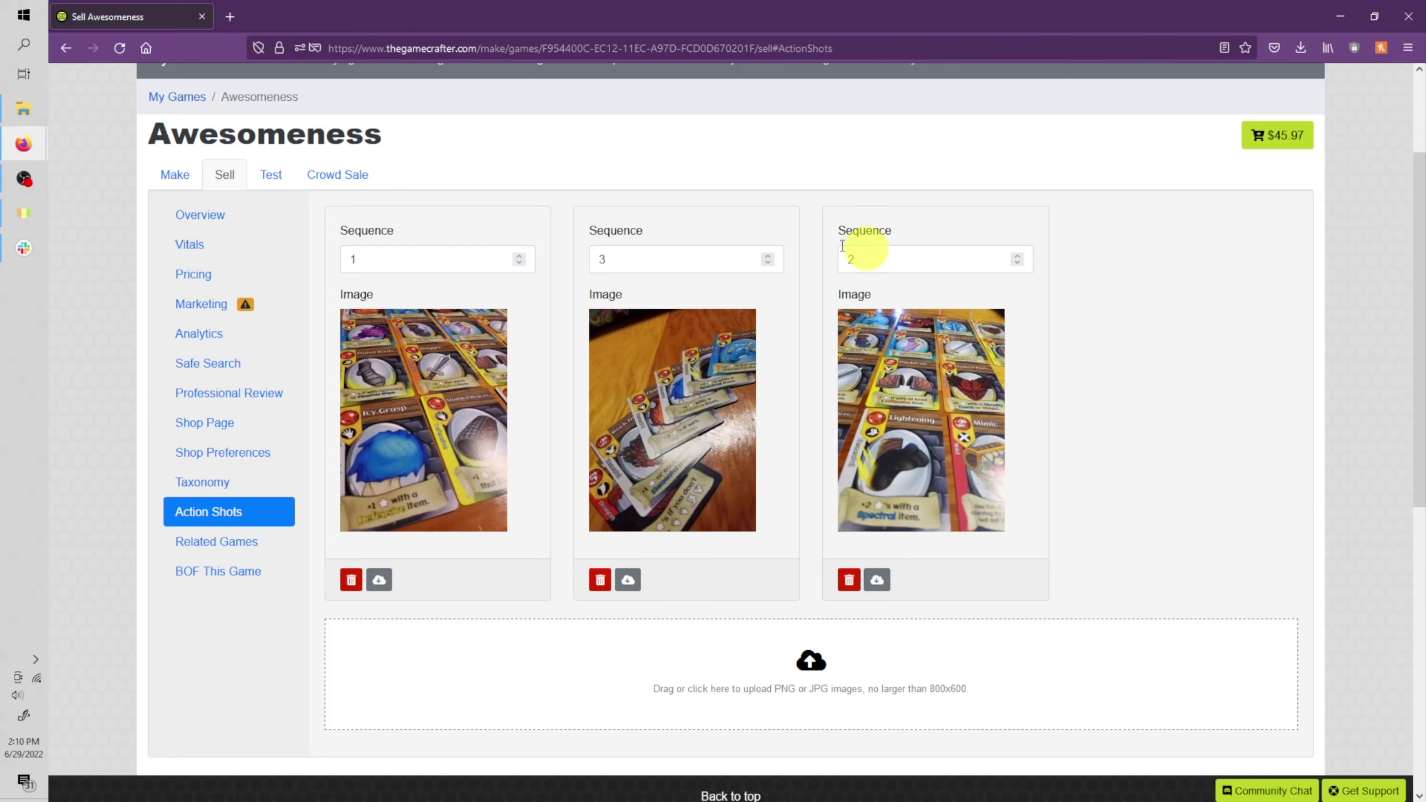
# - View the three new action shots in the shop page's See It In Action carousel, then close that page
pyautogui.click(405, 480)
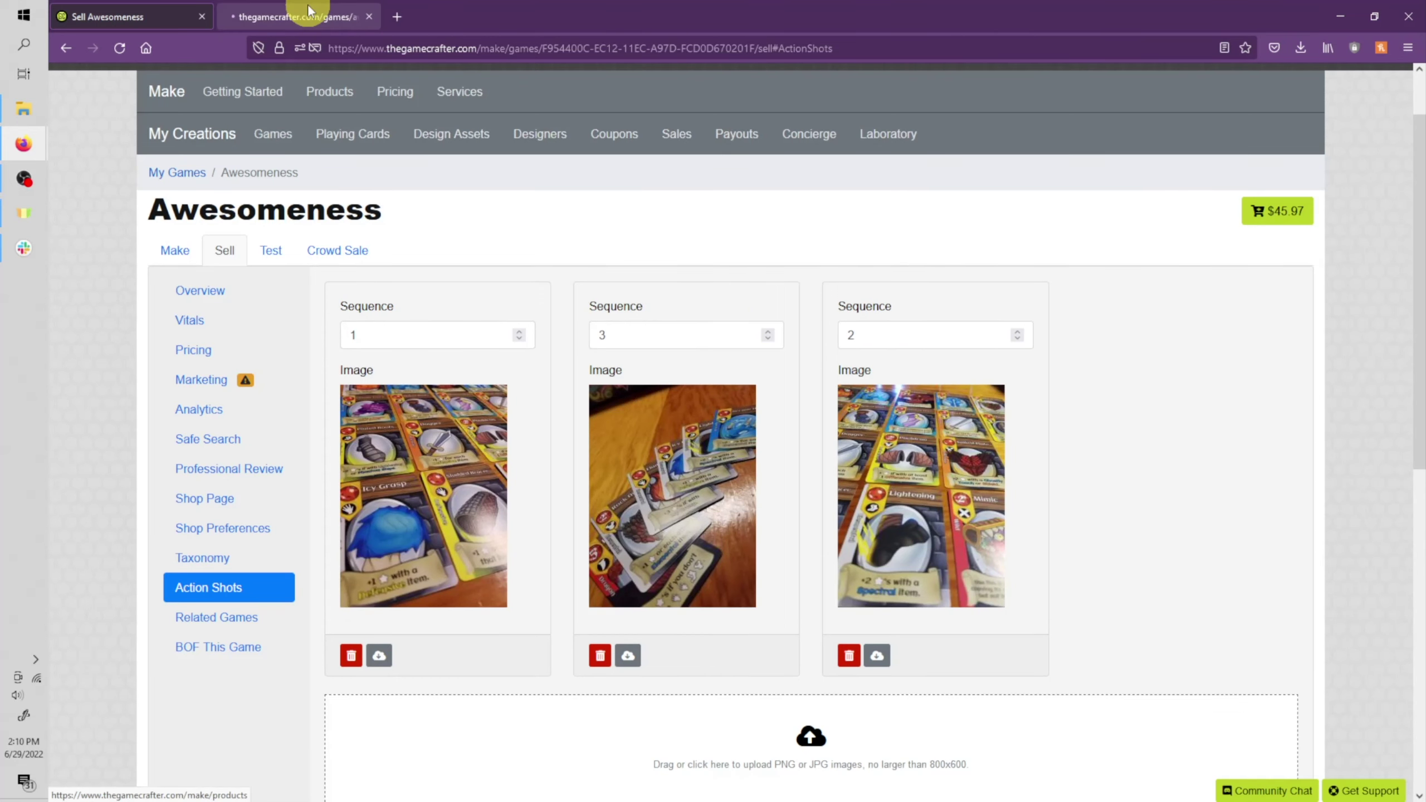
pyautogui.click(308, 10)
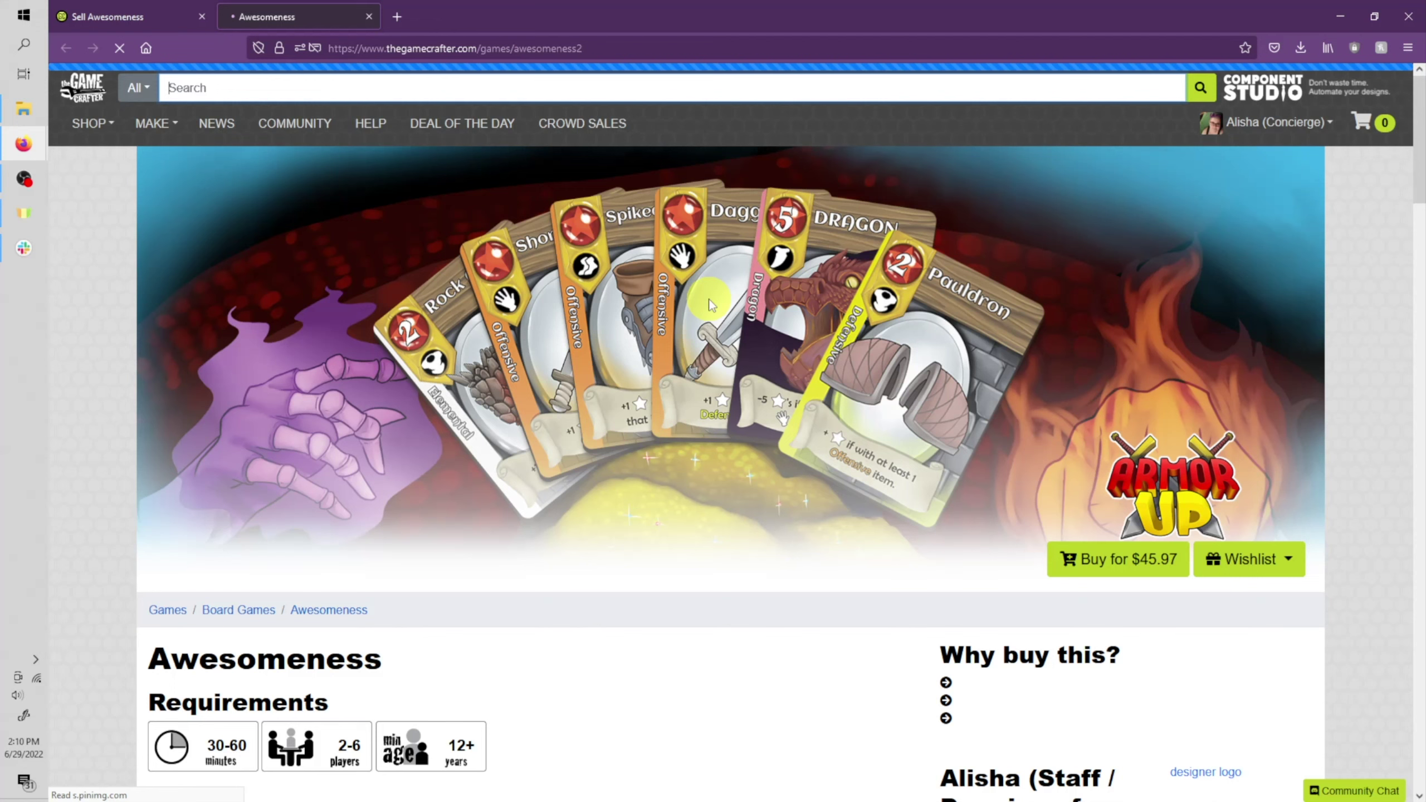
pyautogui.scroll(-20, 719, 299)
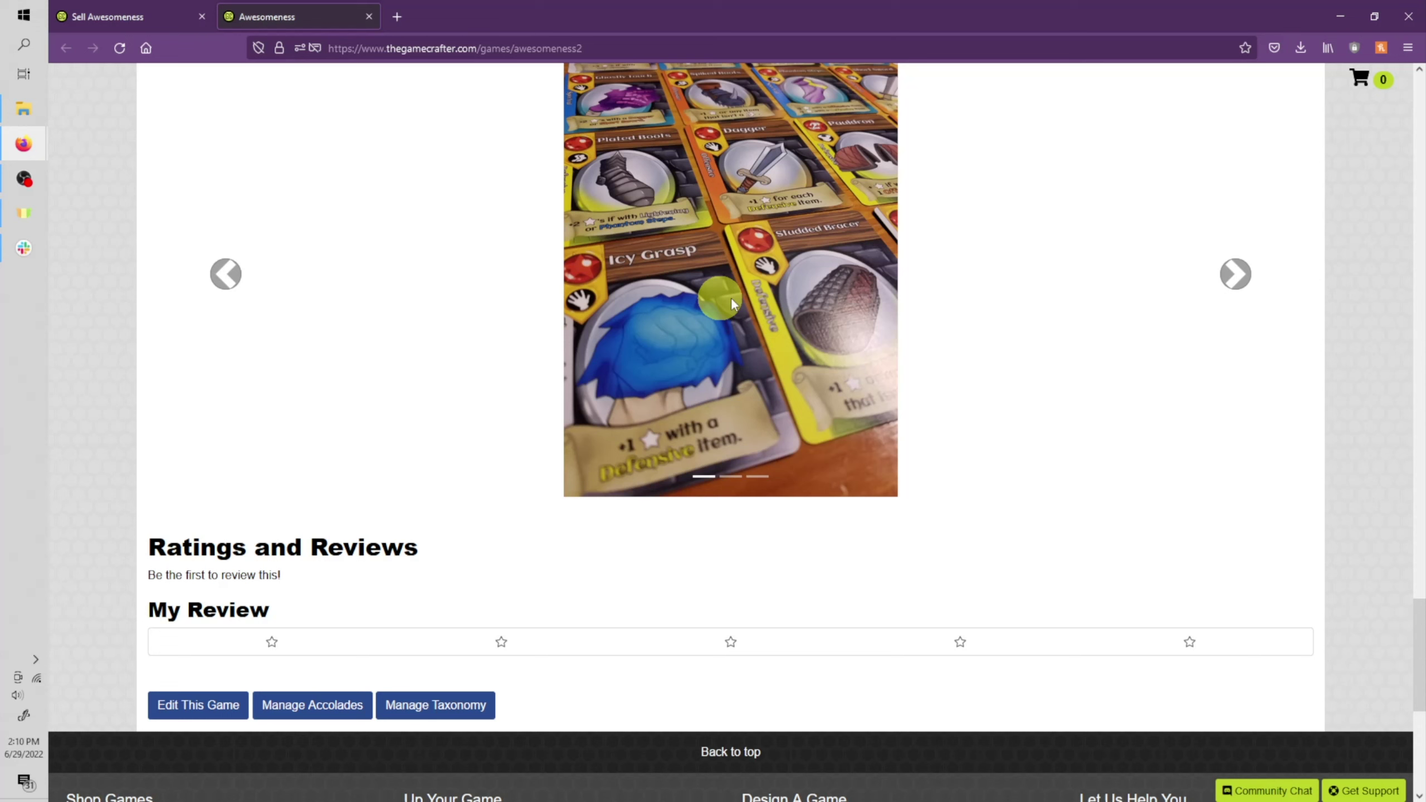
pyautogui.scroll(1, 814, 253)
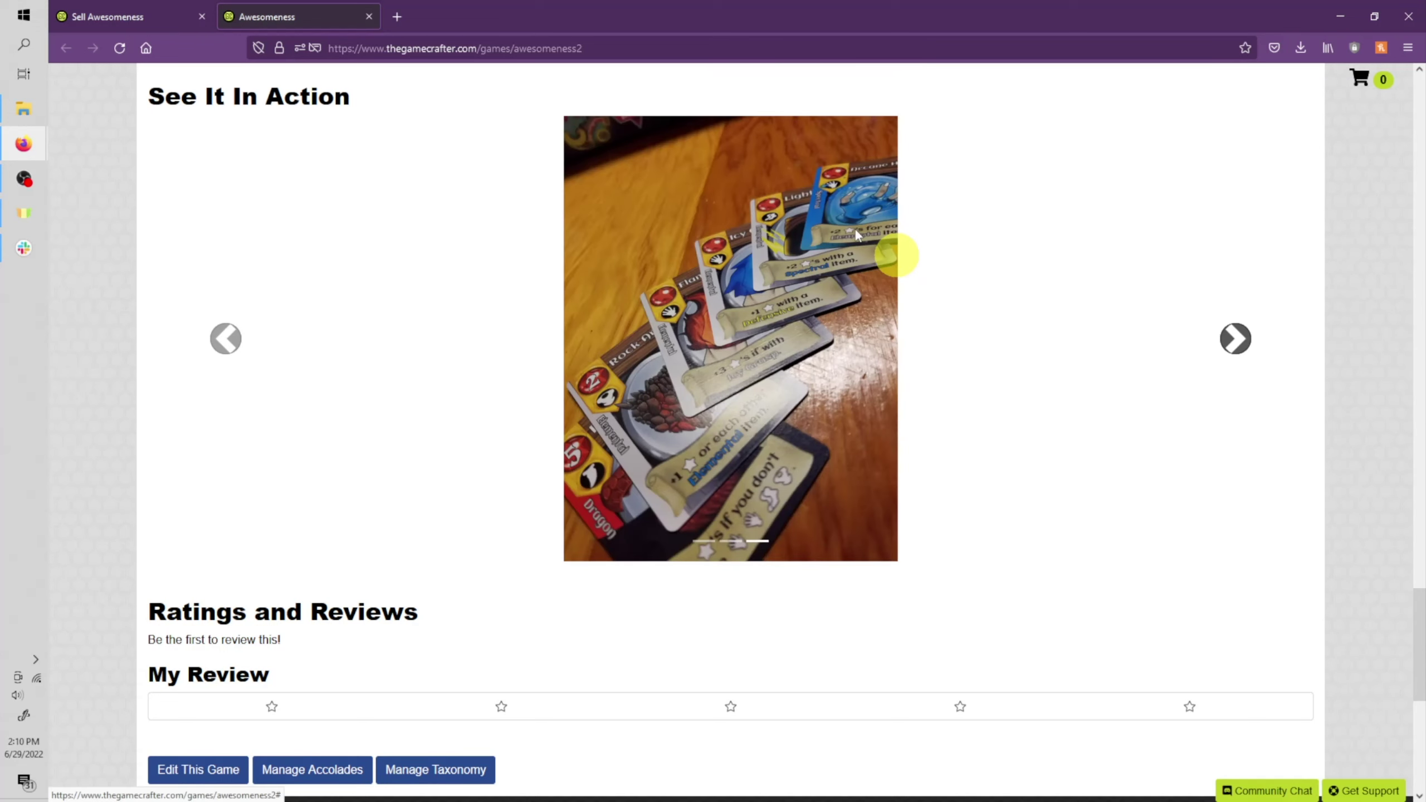
pyautogui.hotkey('ctrl', 'w')
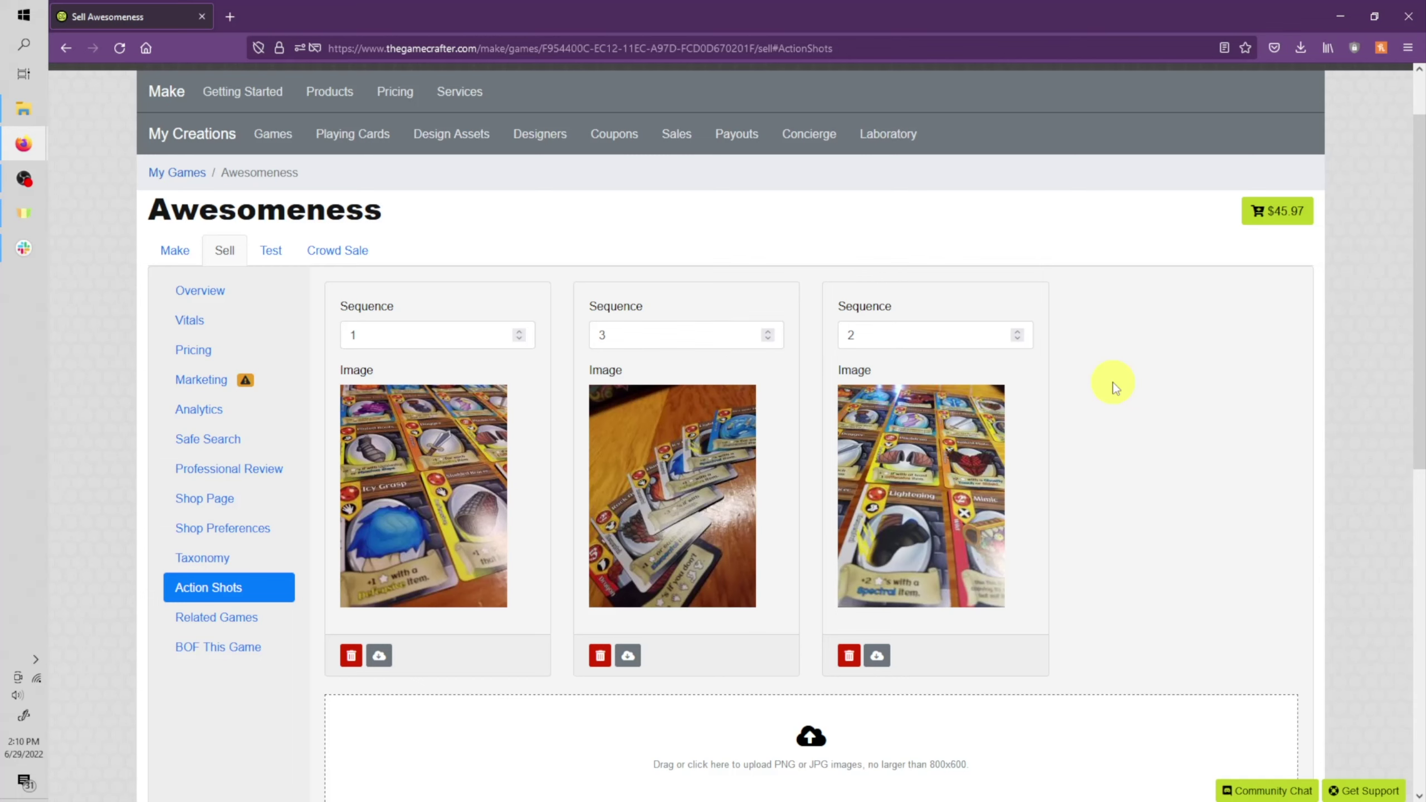
# - Add Linen Bits from All My Games as Awesomeness's related game
pyautogui.scroll(-1, 1114, 387)
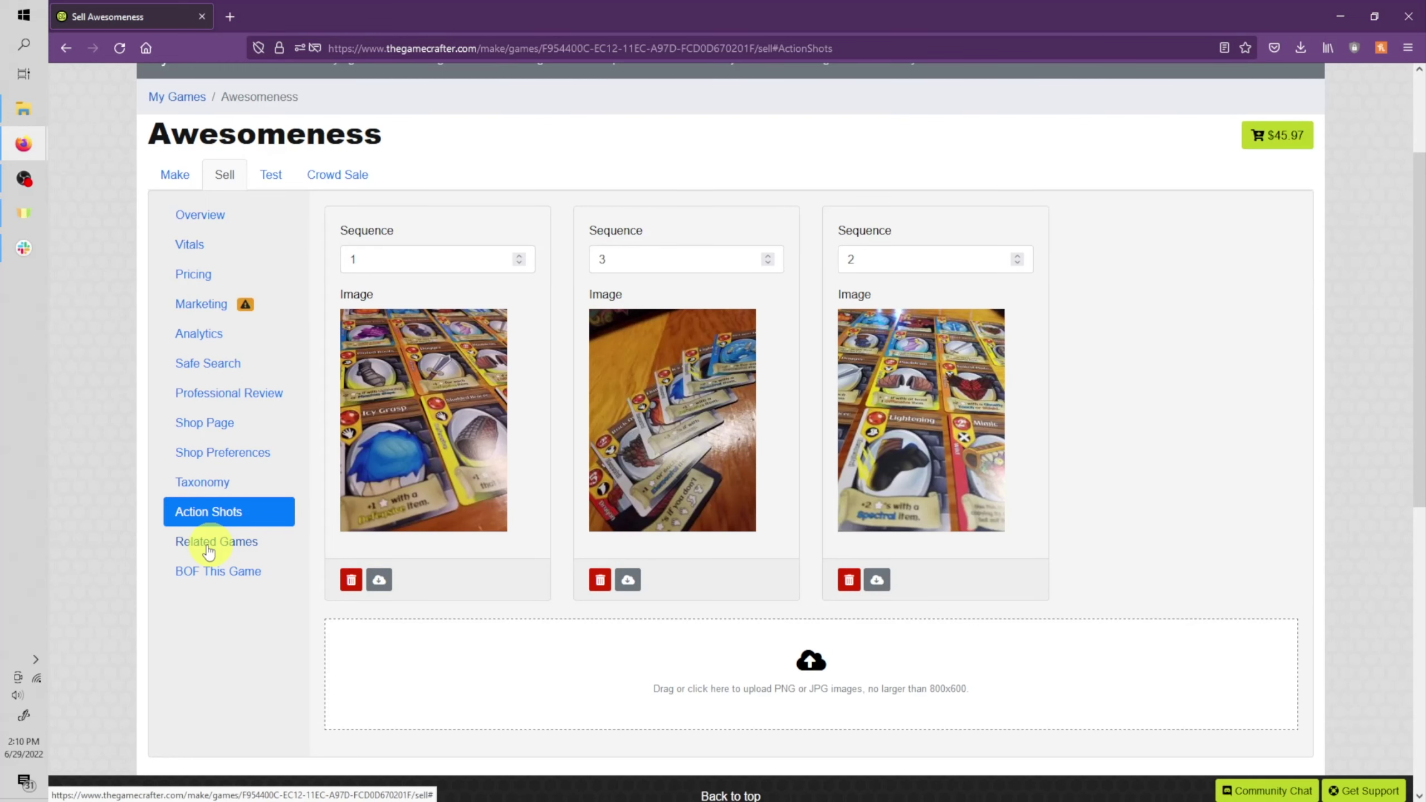
pyautogui.click(208, 542)
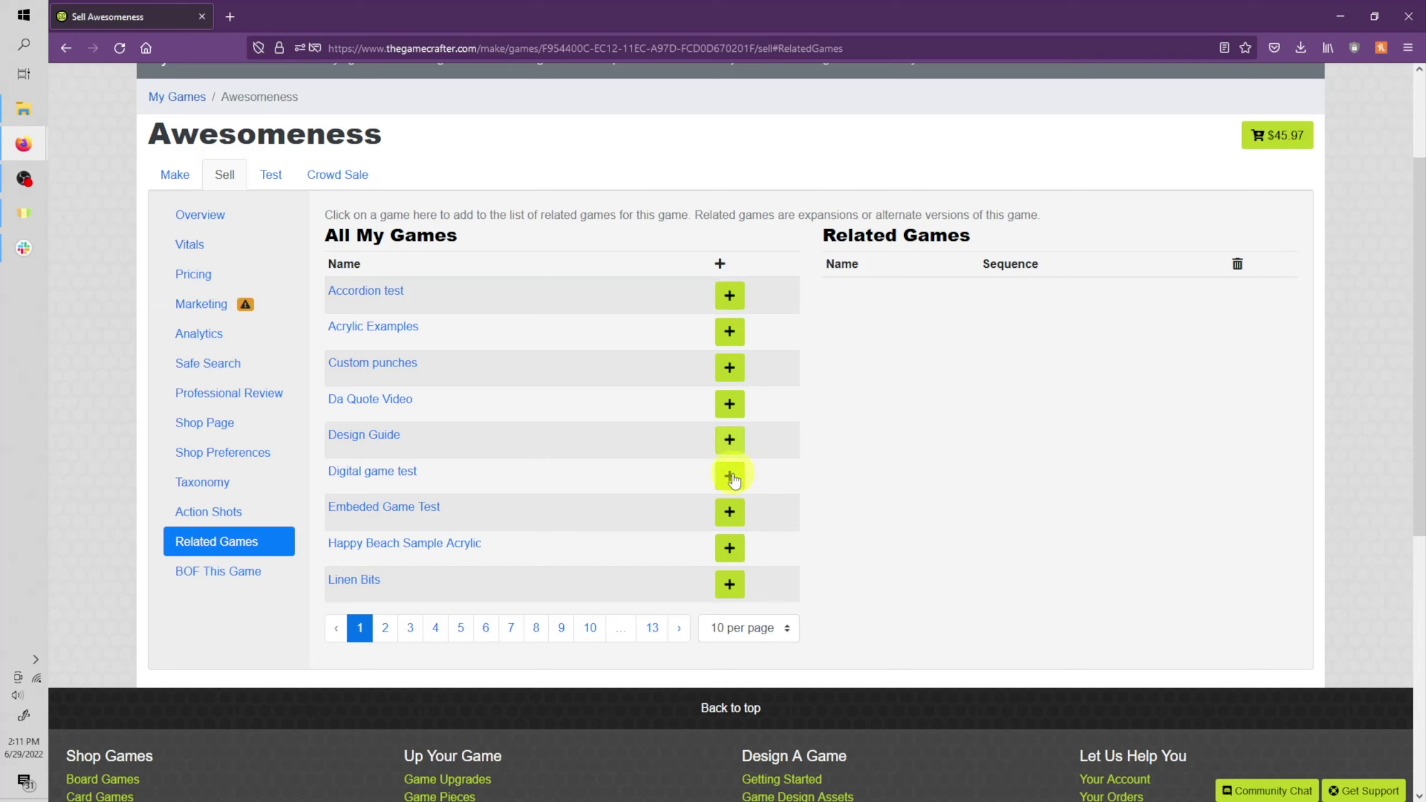
pyautogui.click(740, 586)
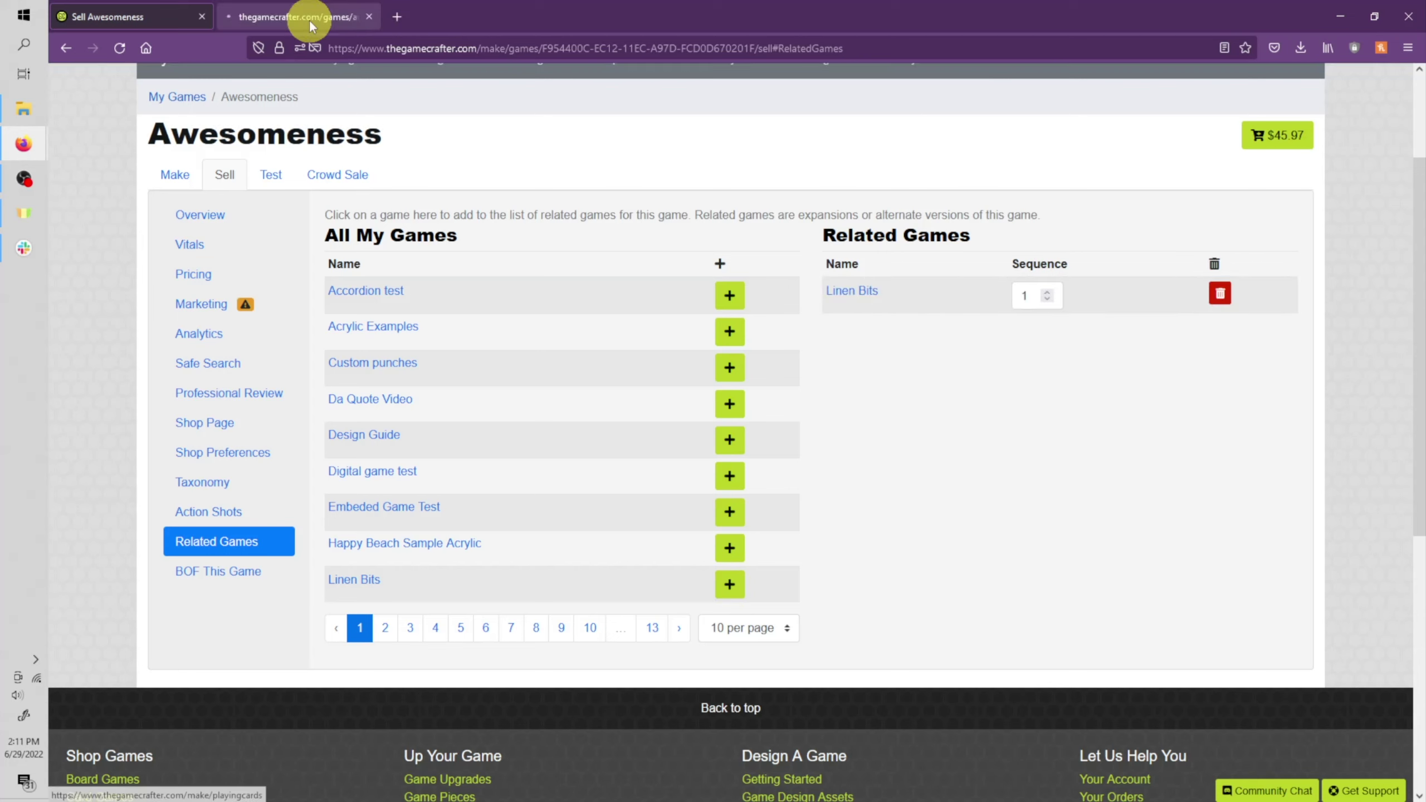
pyautogui.click(309, 19)
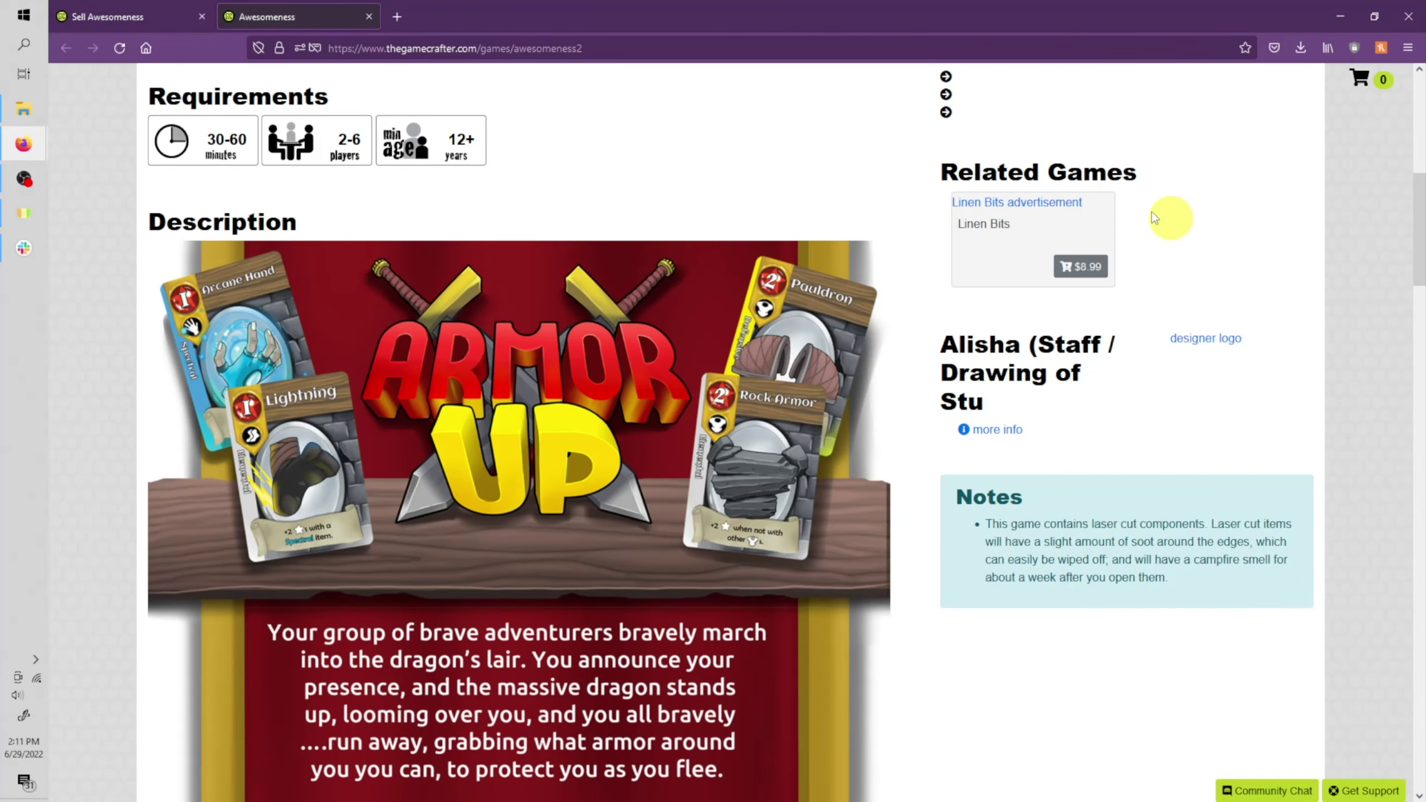
# - Close the Awesomeness shop page after seeing Linen Bits listed under Related Games
pyautogui.click(368, 17)
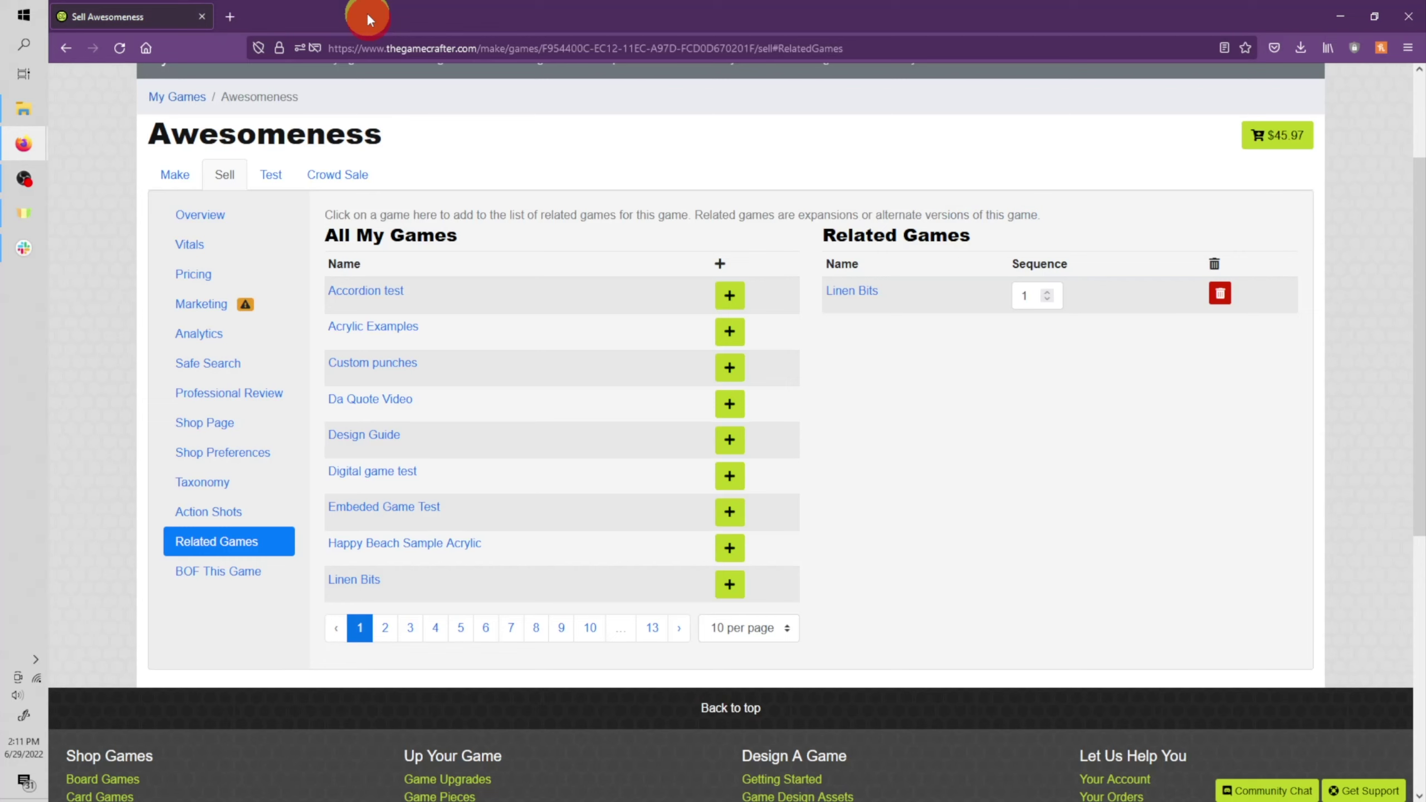
# - Show the BOF This Game section offering a BOF CSV for just Awesomeness
pyautogui.click(219, 578)
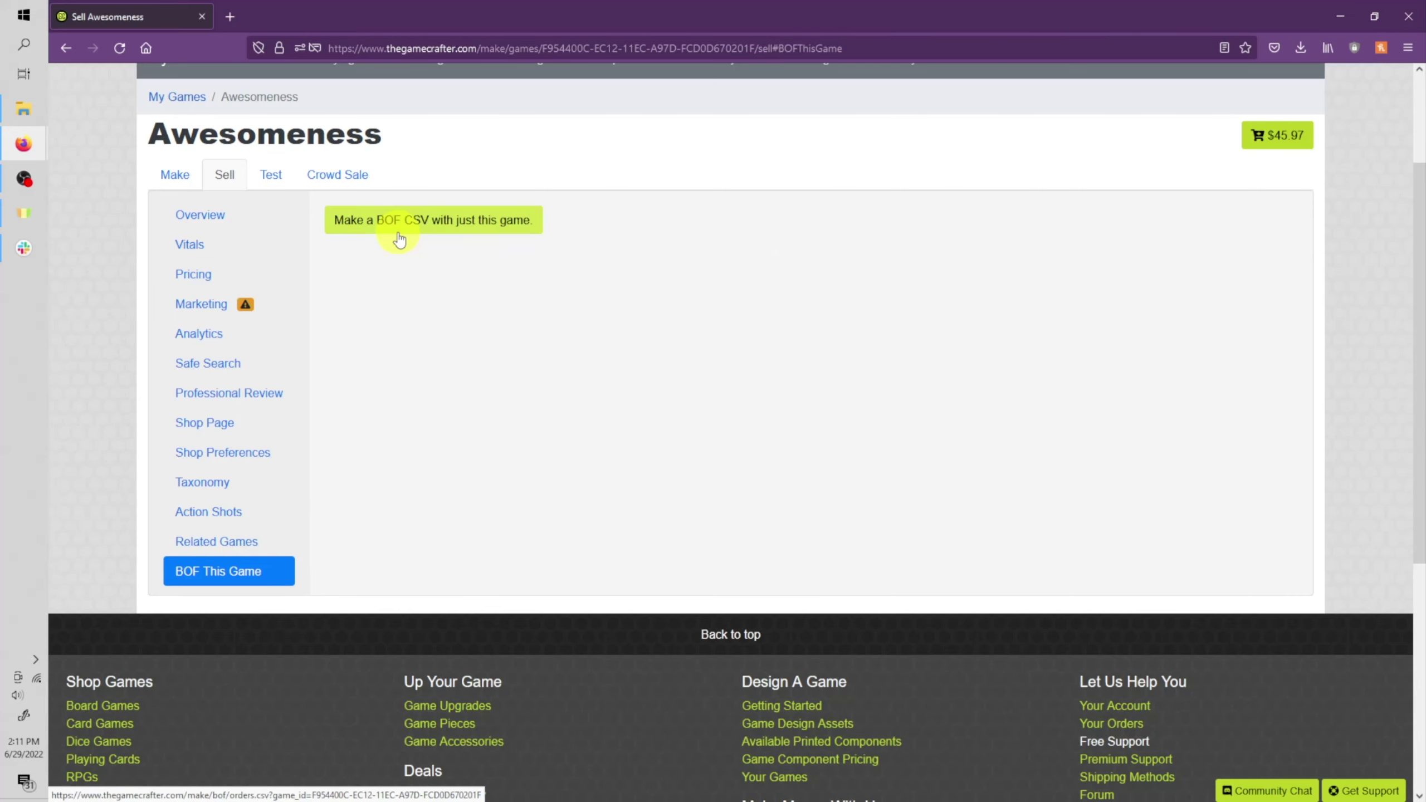